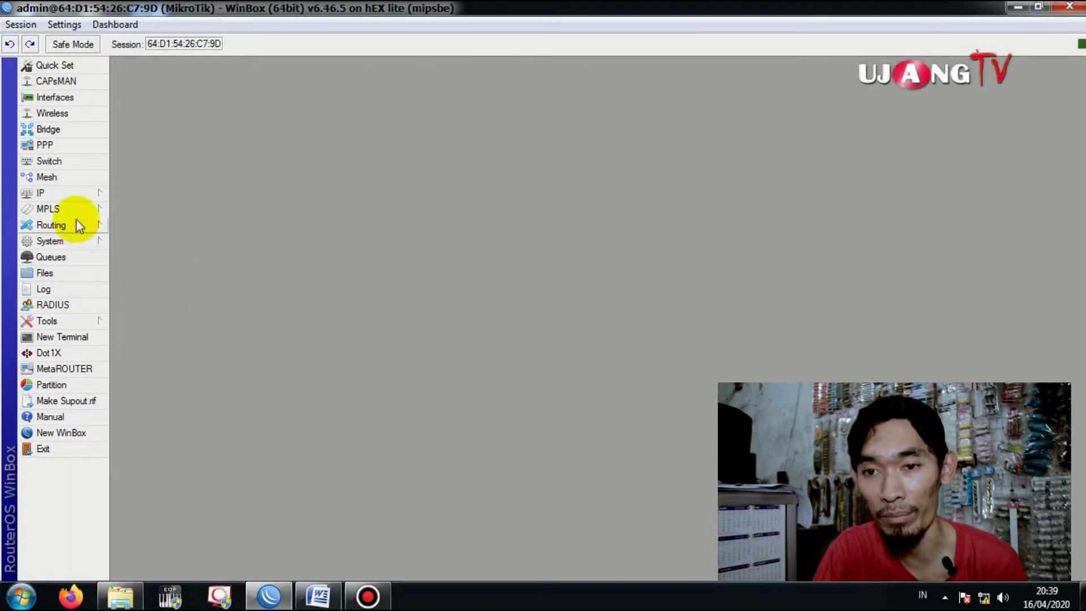
- Reset the router's configuration with none of the reset options enabled, and confirm the reset
click(71, 239)
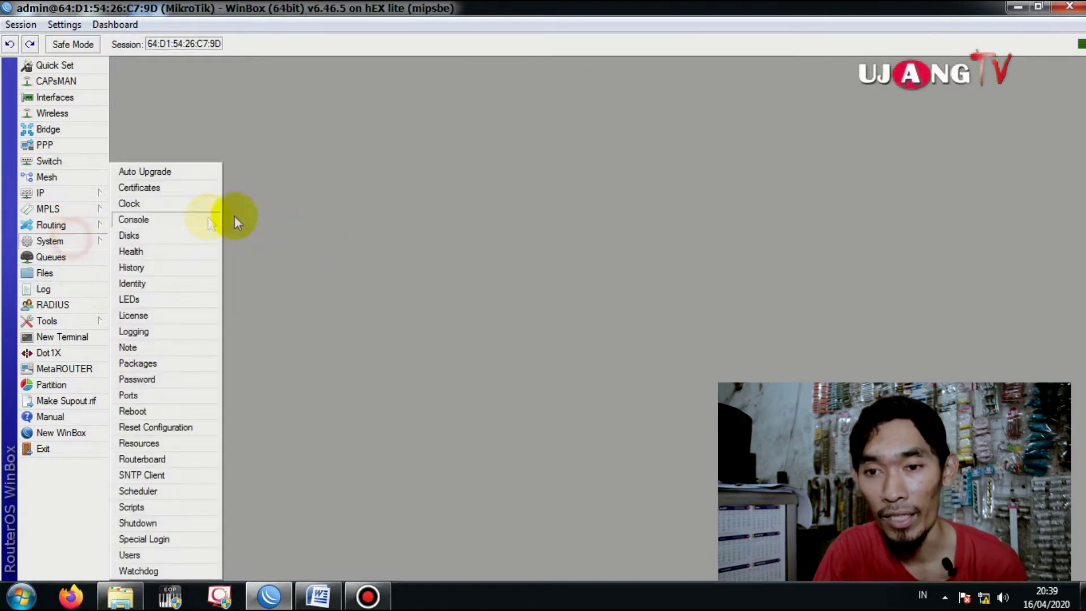
click(170, 427)
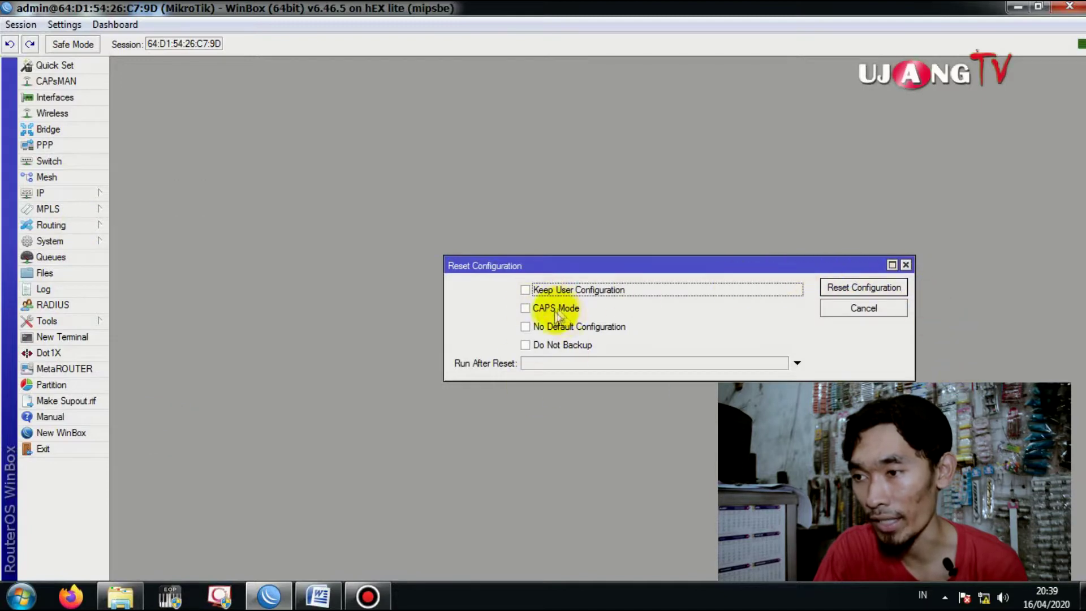
click(837, 287)
click(605, 312)
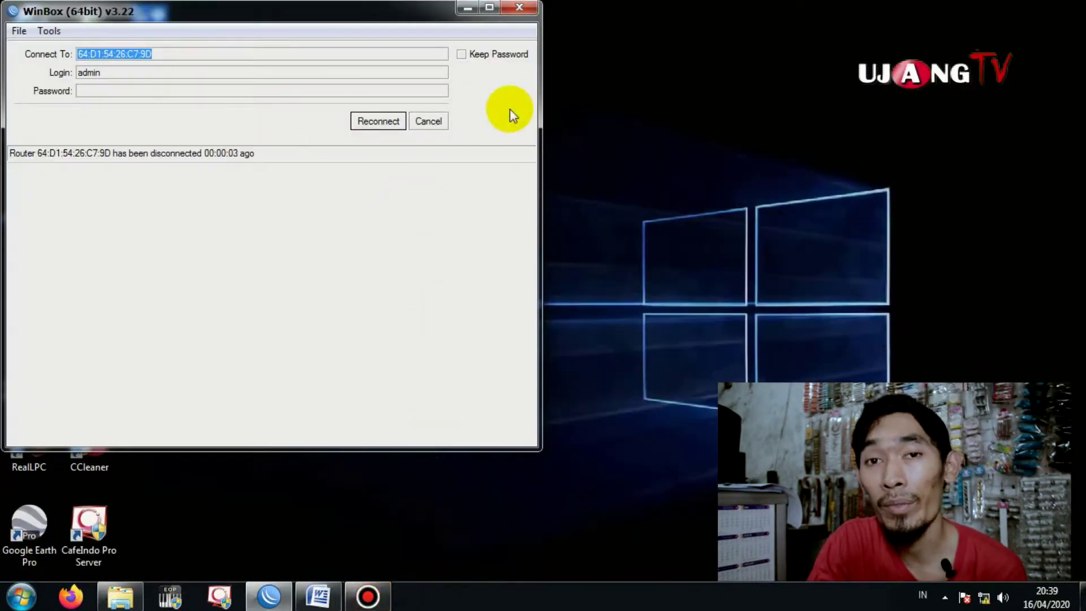
- Reconnect to the router from the refreshed neighbor list using IP address 192.168.88.1 and remove its default configuration
click(429, 120)
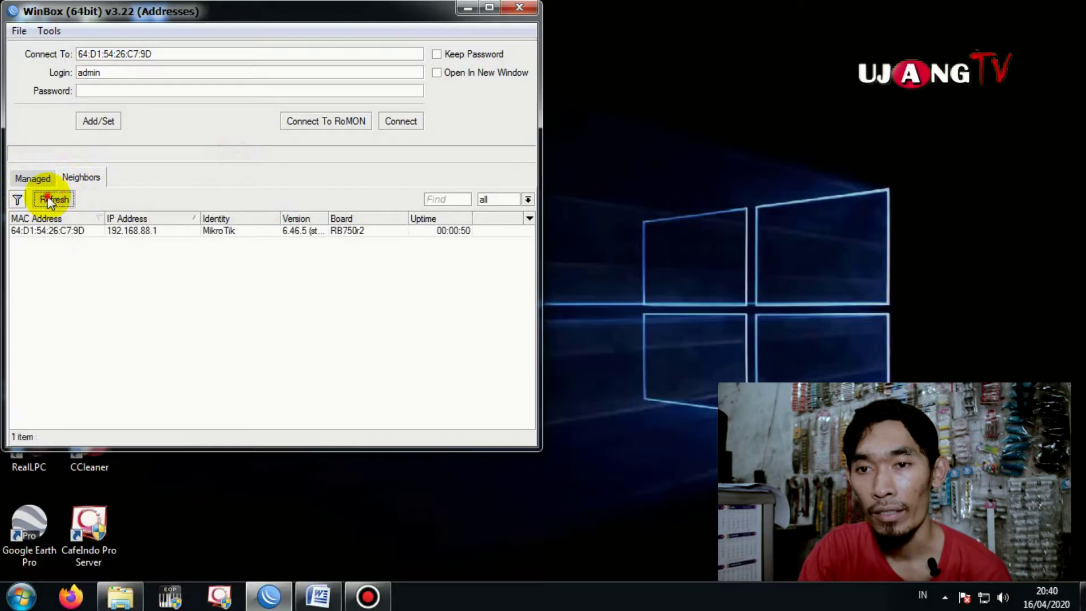
click(52, 201)
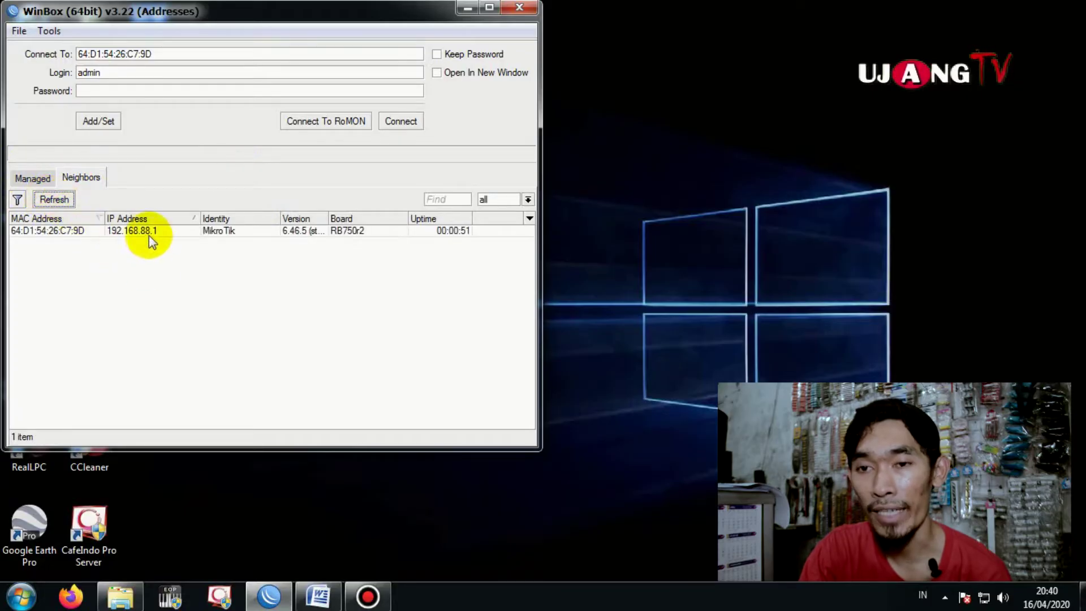
click(145, 233)
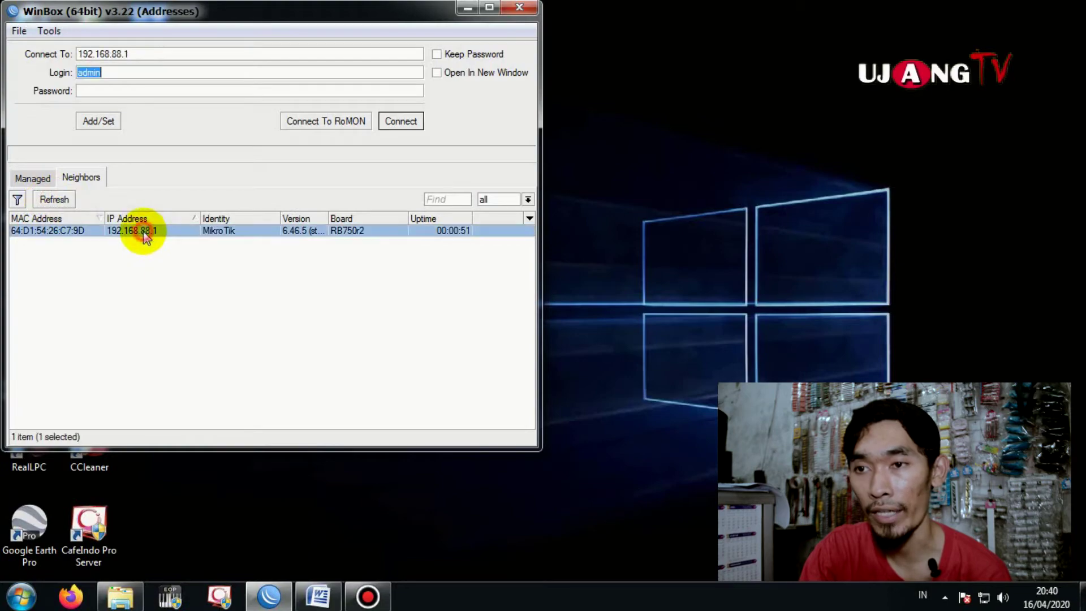
click(402, 121)
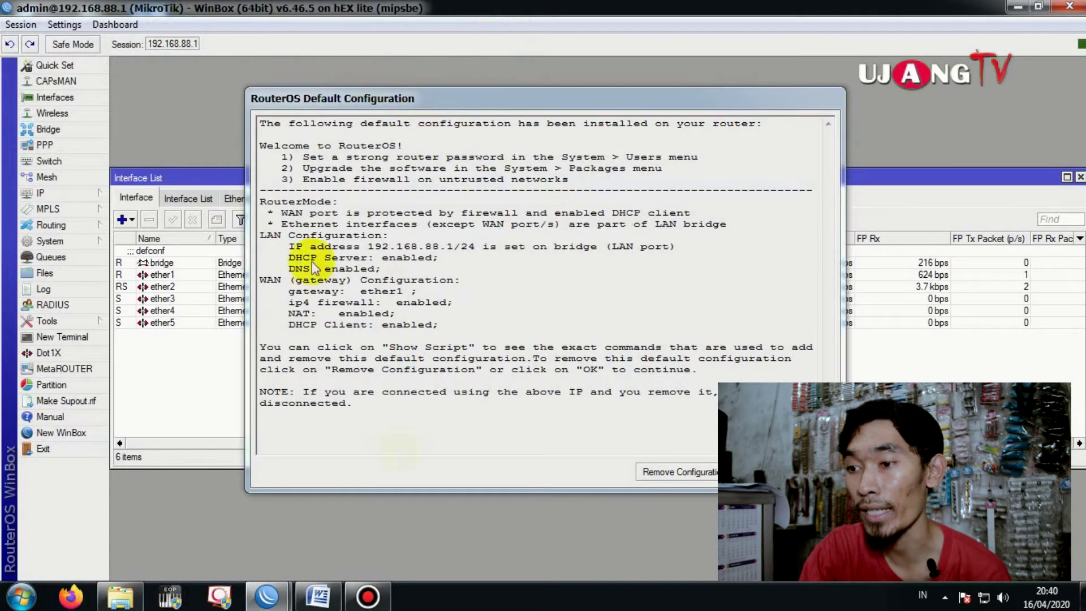
click(674, 474)
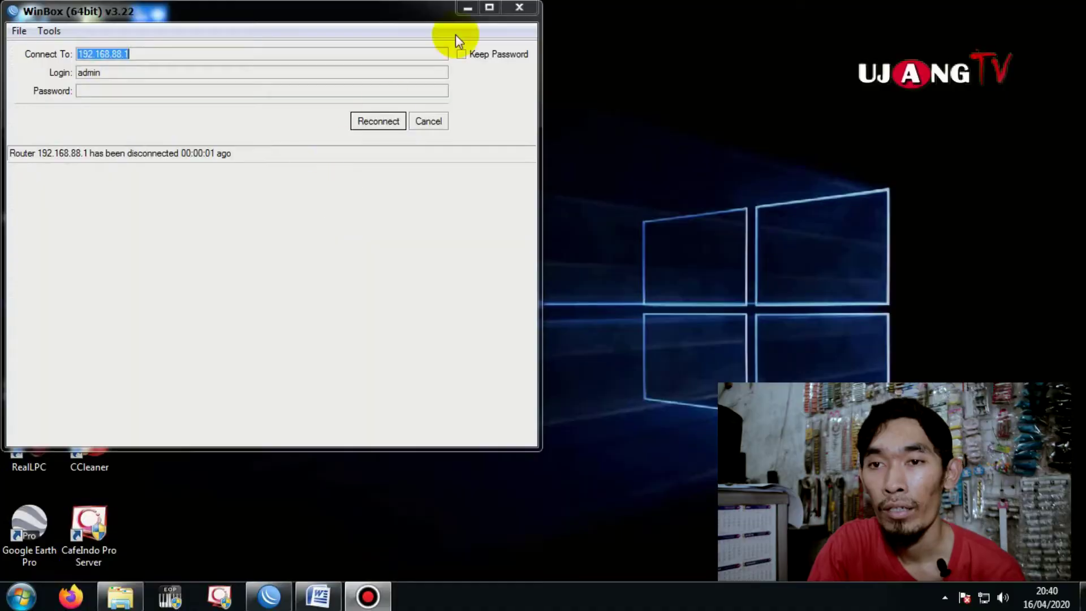
- Refresh the neighbor list and reconnect to the MikroTik router through its MAC address with the admin login
click(423, 122)
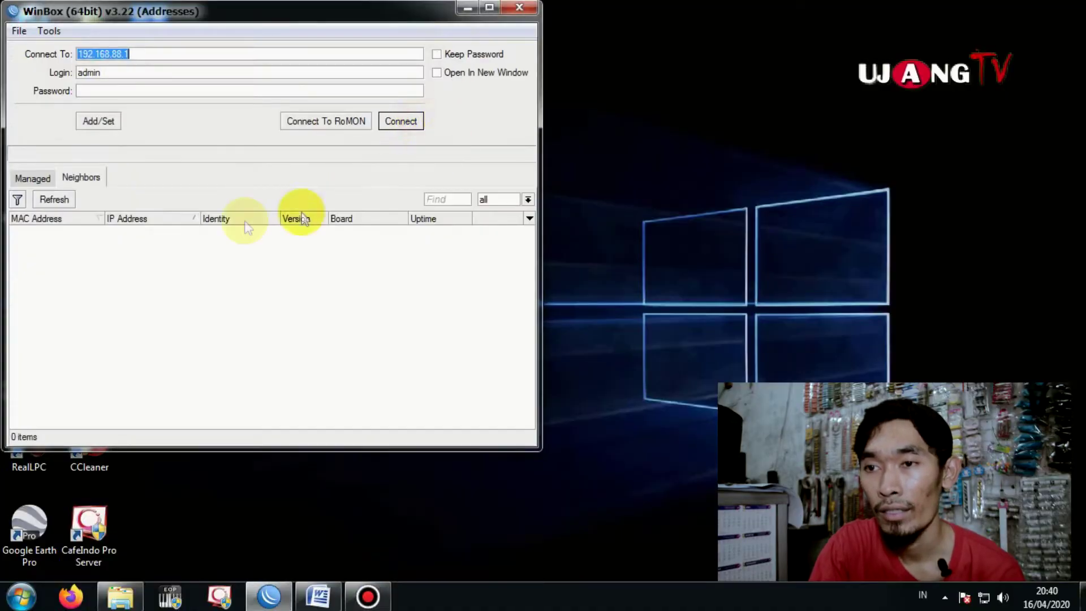
click(54, 200)
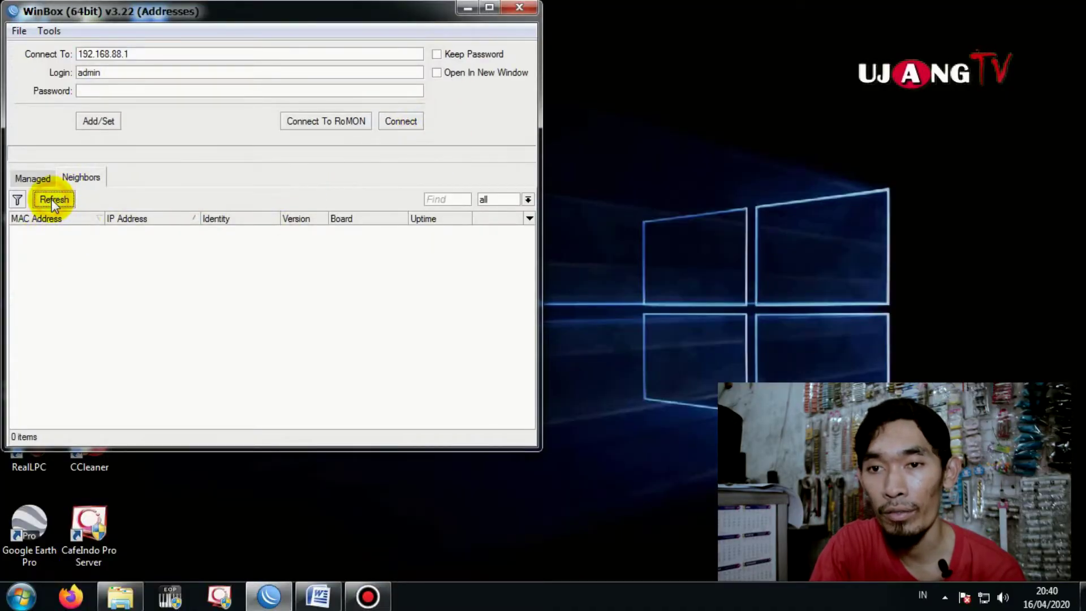
click(67, 201)
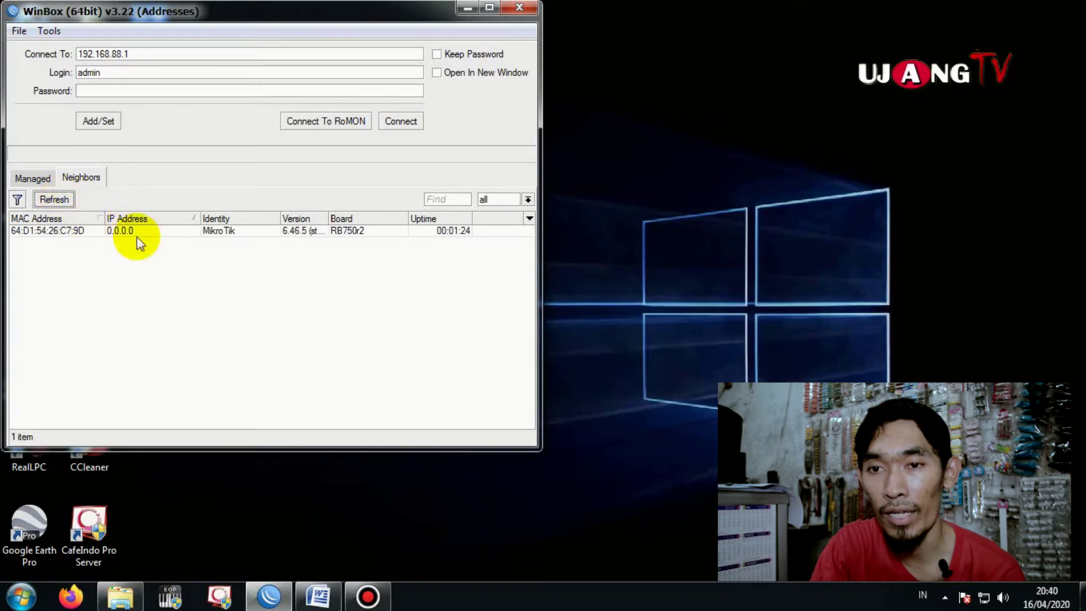
click(131, 230)
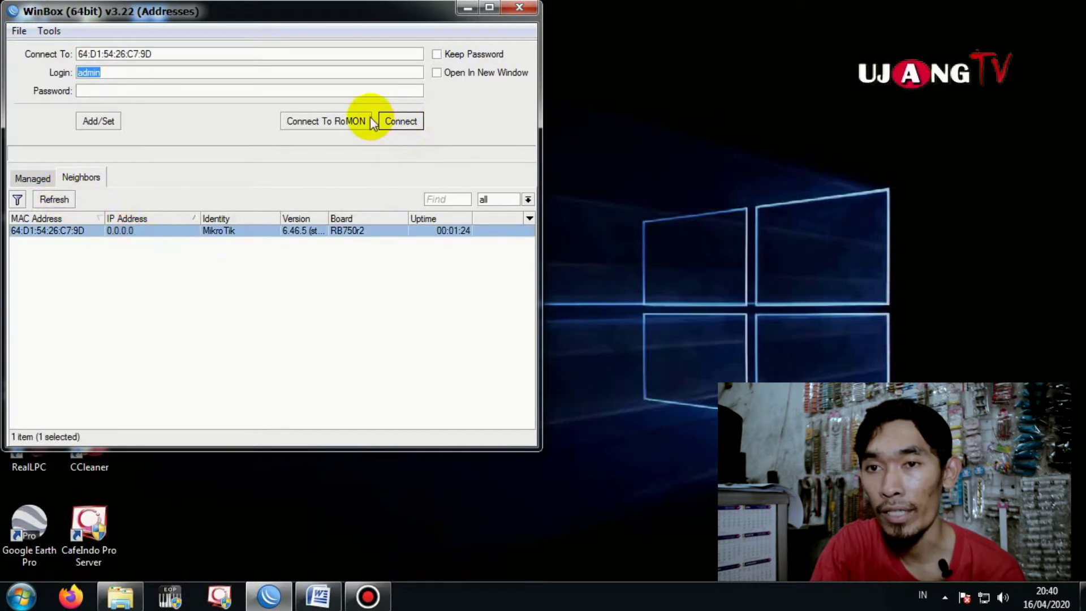
click(415, 124)
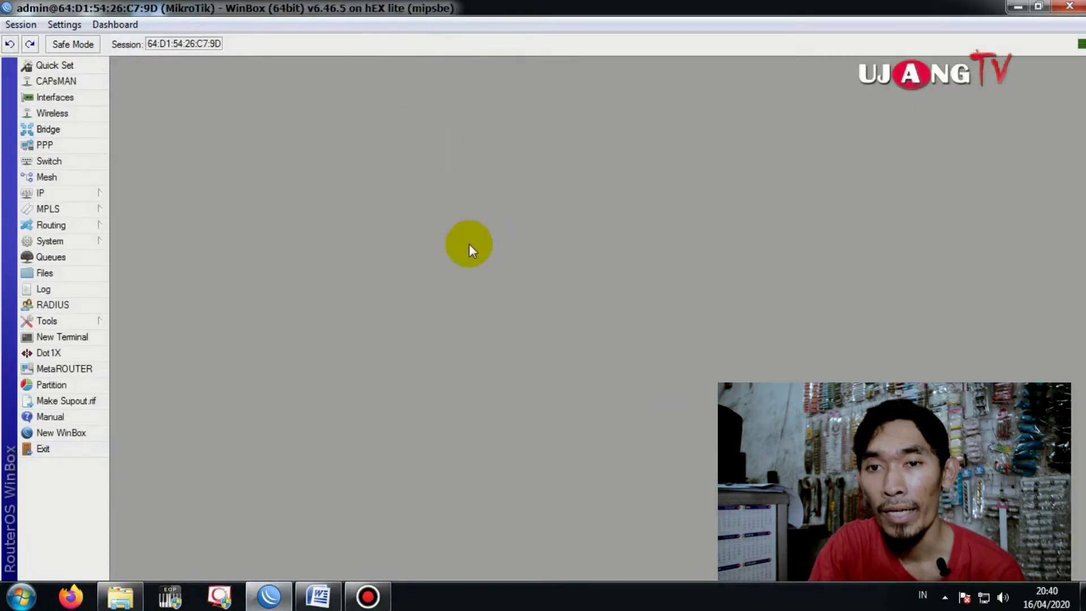
- Rename the ether1 interface as ether1-WAN
click(57, 97)
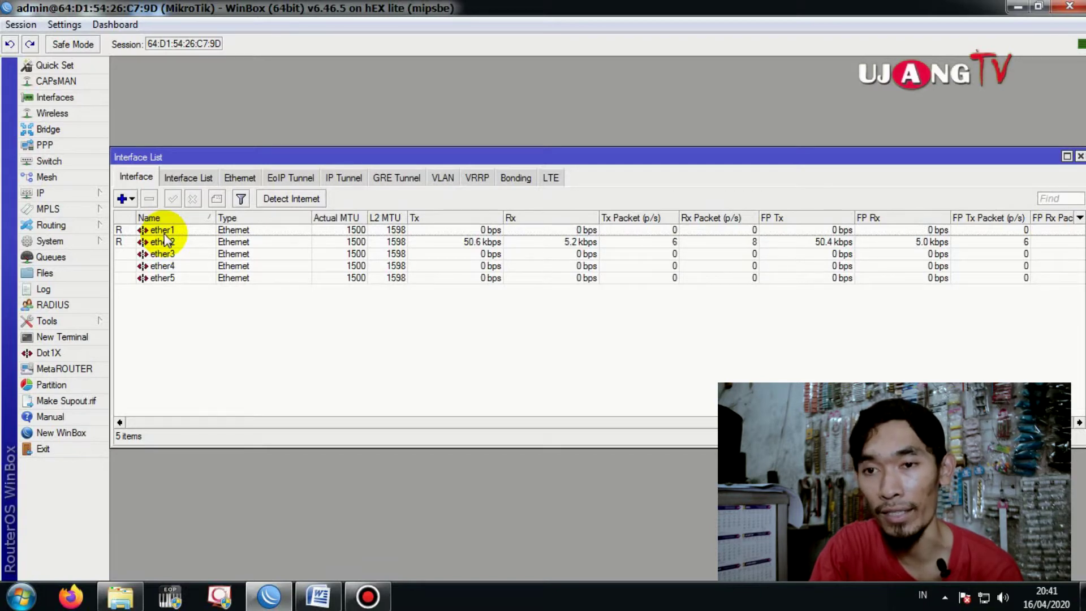
double_click(164, 232)
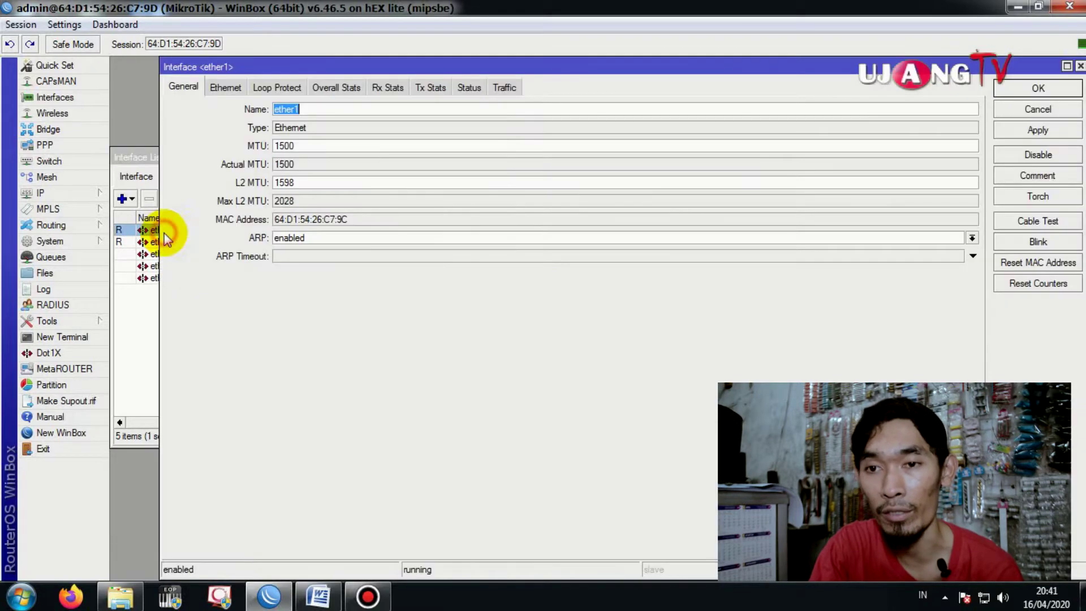
click(350, 114)
text(-)
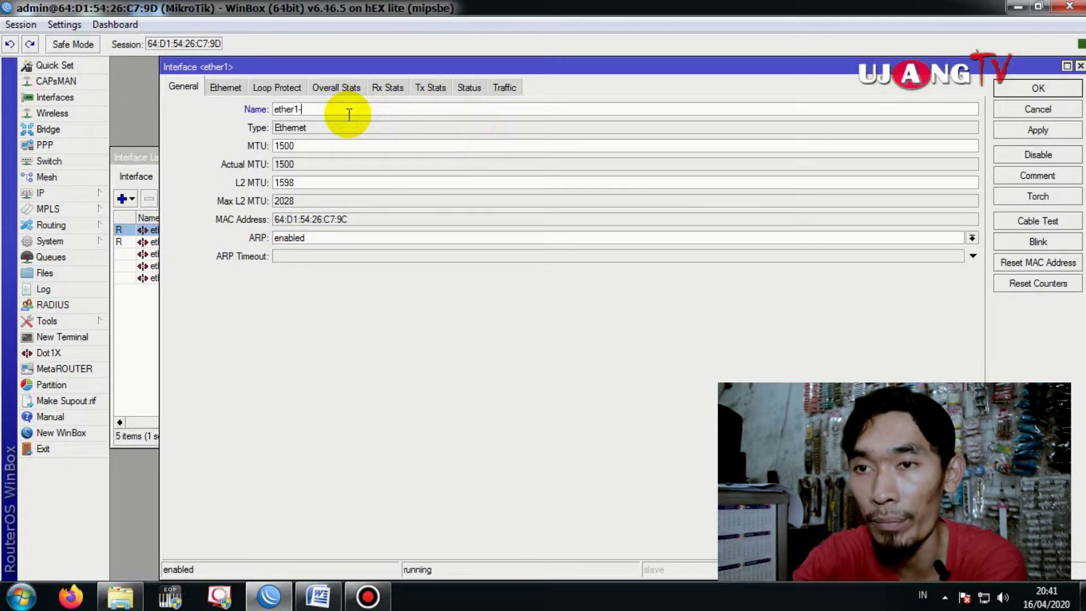
text(WA)
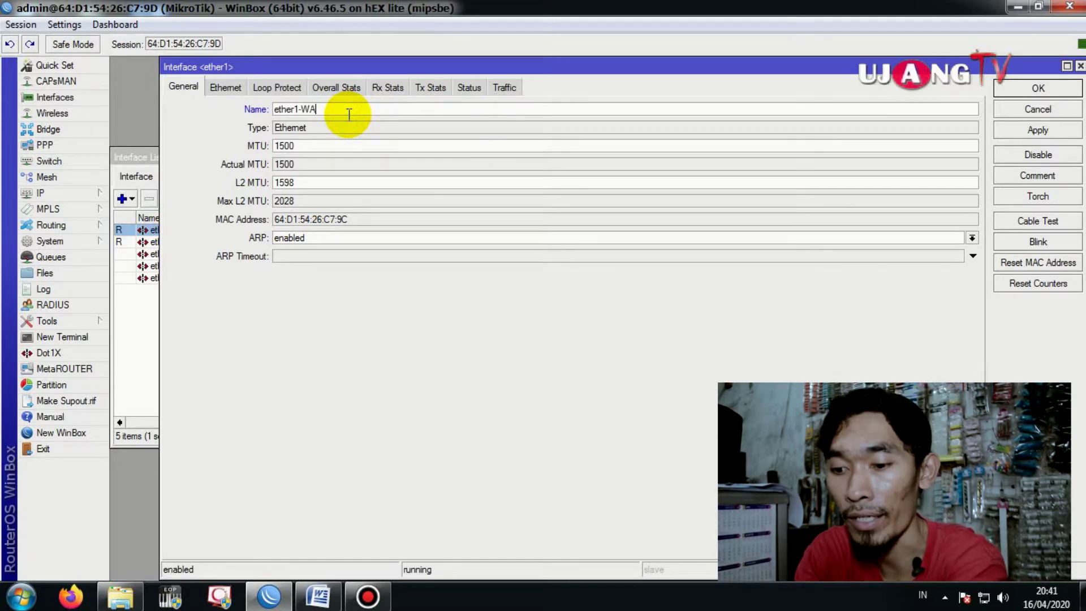
text(N)
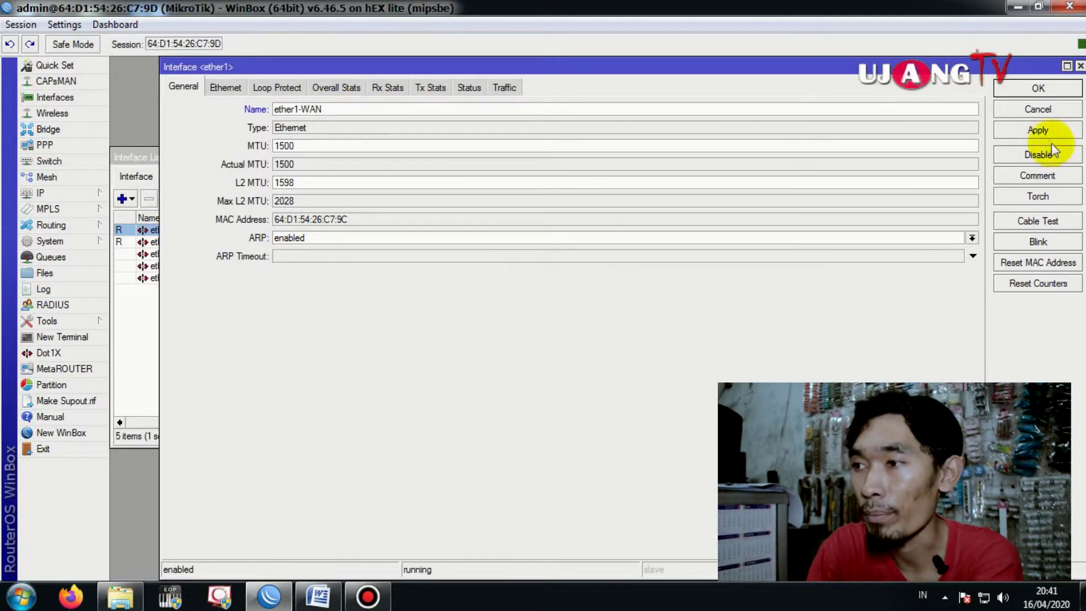
click(1039, 87)
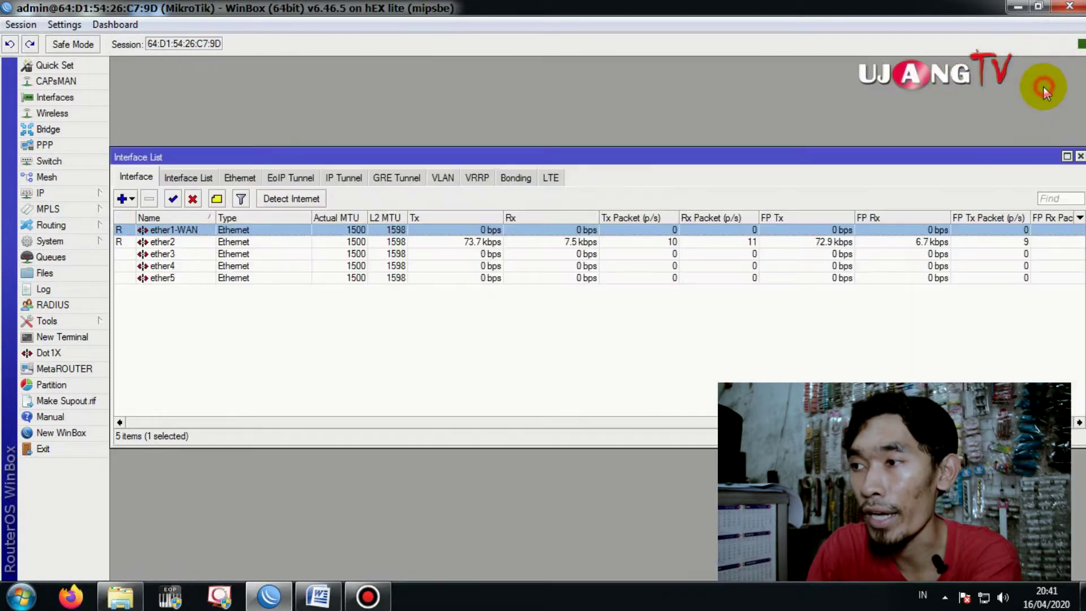
- Rename the ether2 interface as ether2-LAN
double_click(169, 243)
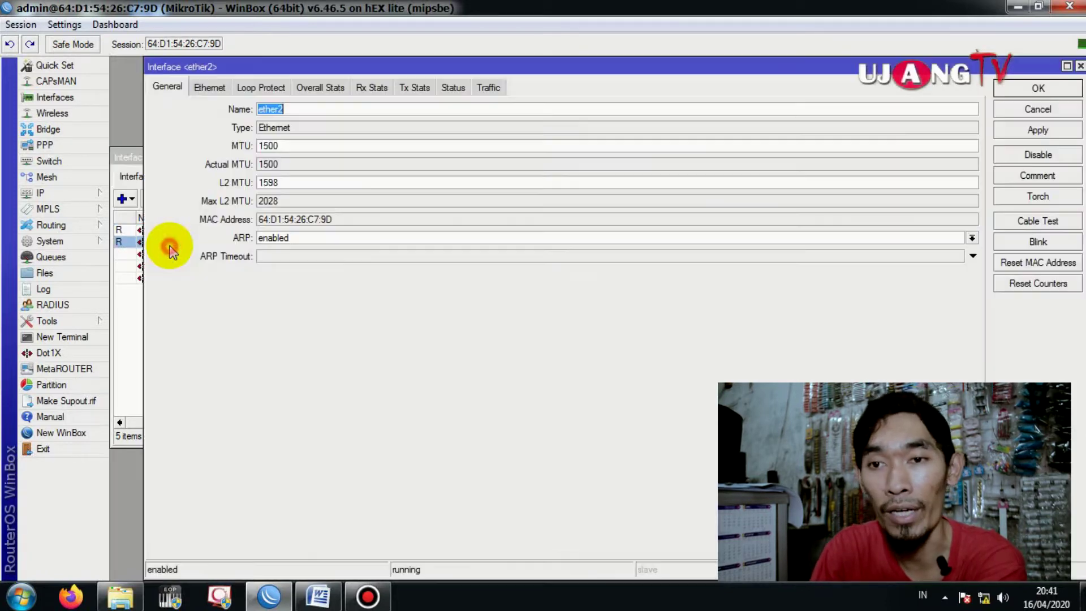
click(364, 114)
text(-)
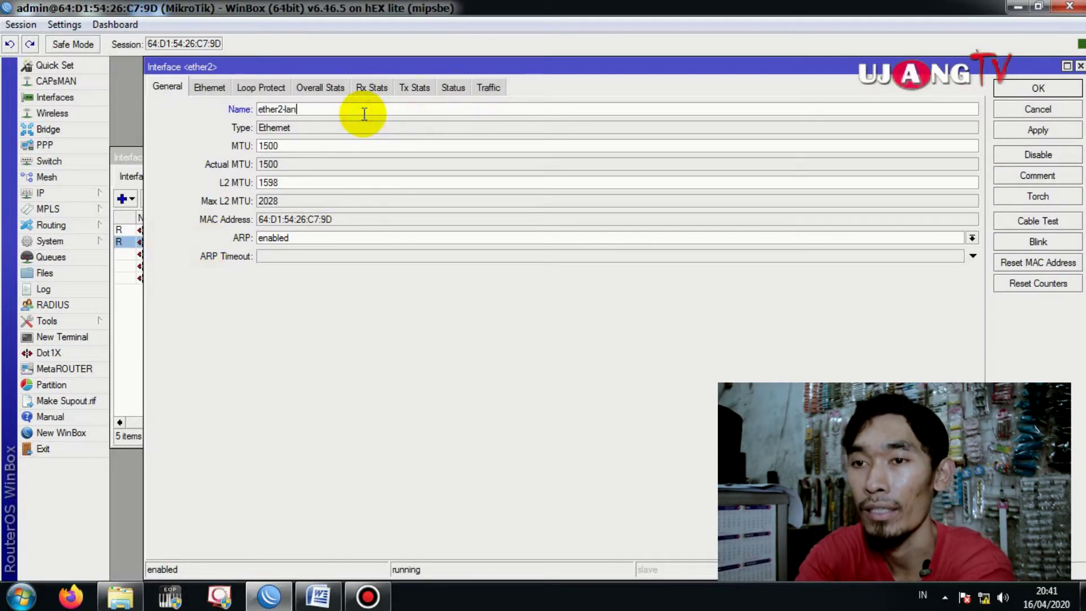
text(lan)
key(BackSpace)
key(BackSpace)
key(BackSpace)
text(LAN)
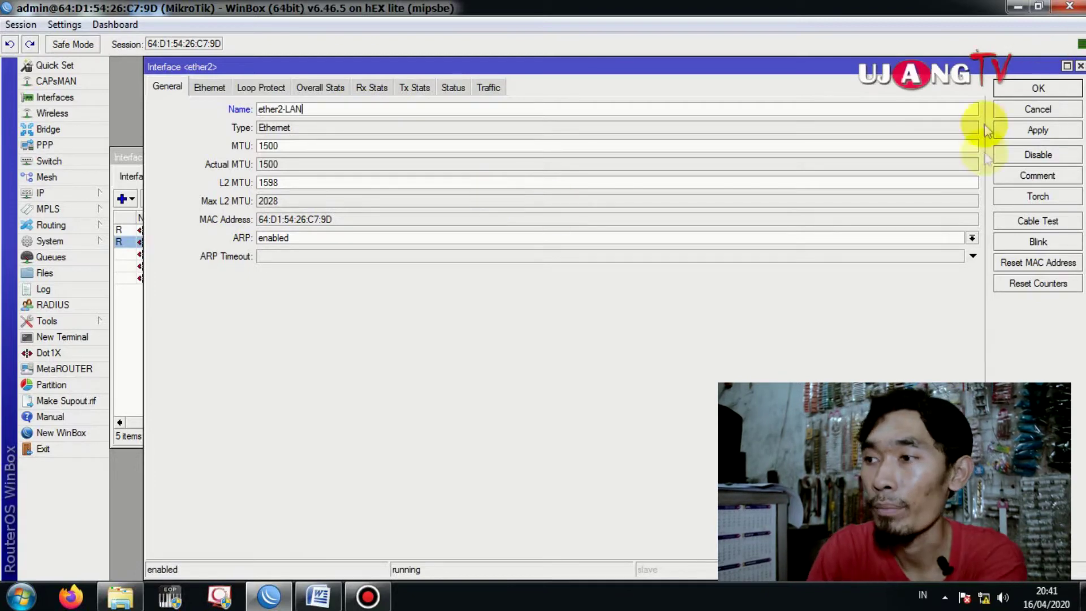
click(1039, 89)
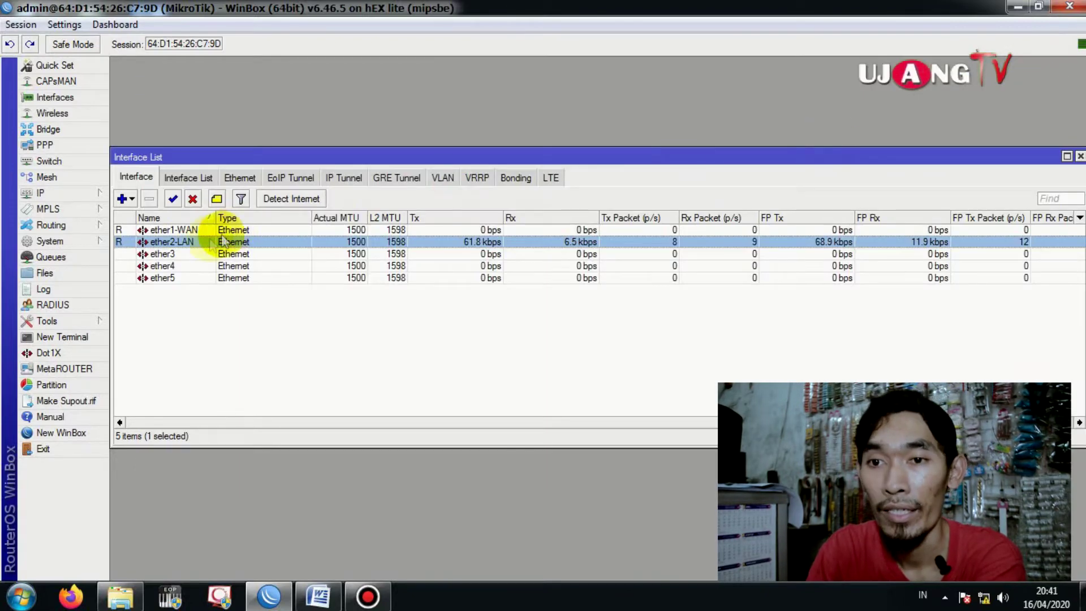
click(178, 253)
click(178, 266)
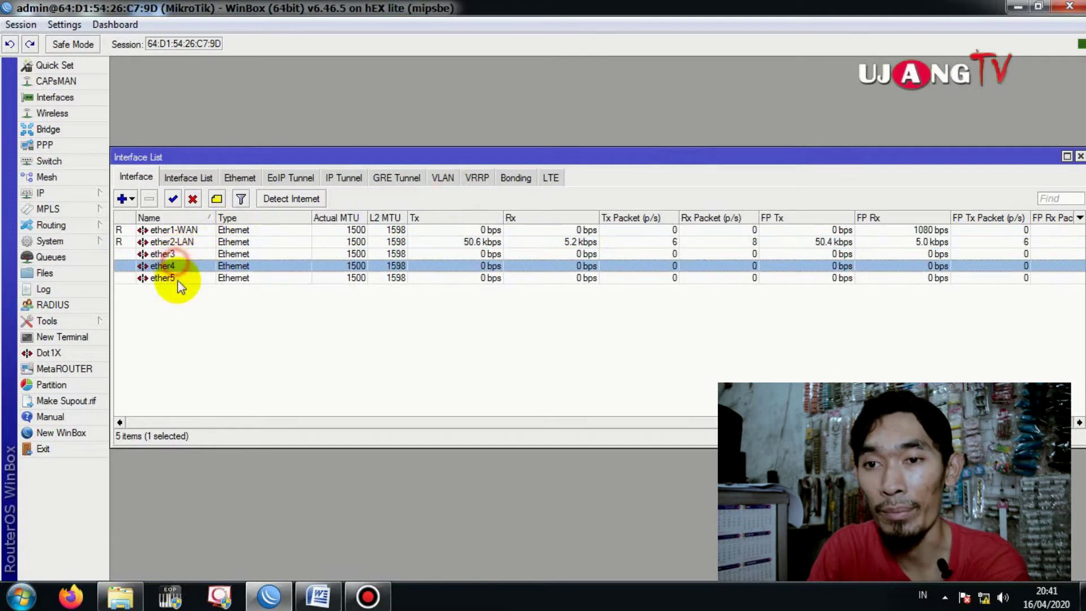
click(178, 278)
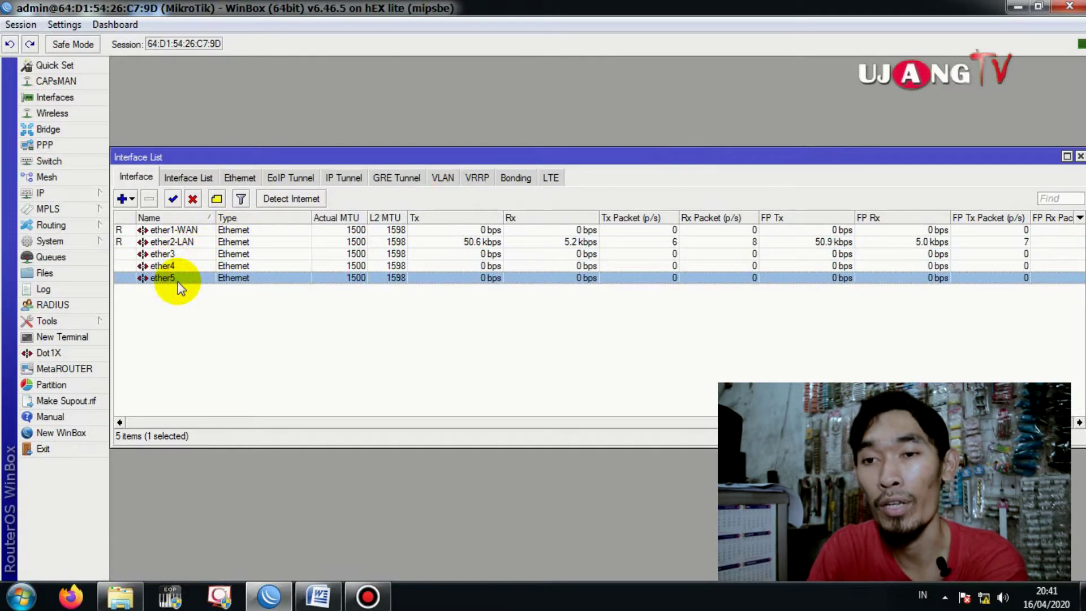
- Rename the ether3 interface as ether3-HOTSPOT and apply the change
click(181, 253)
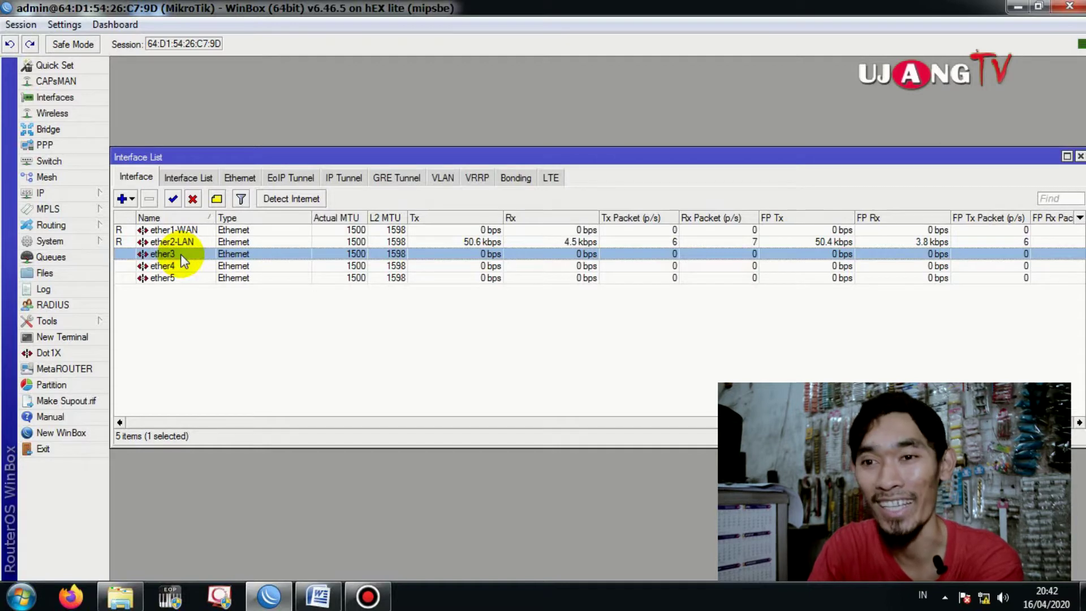
double_click(181, 254)
click(340, 108)
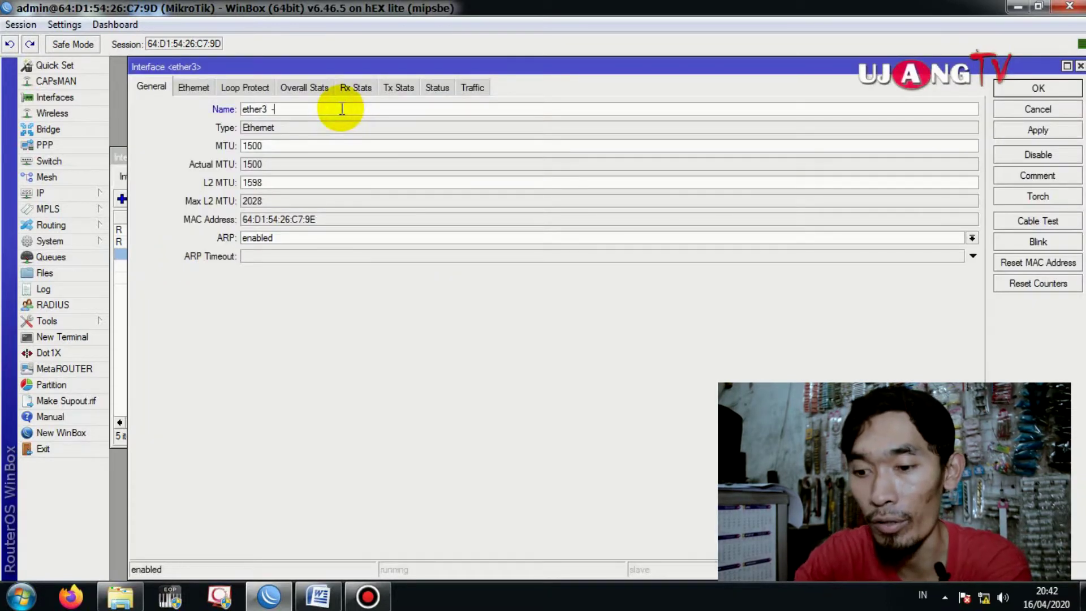
key(BackSpace)
key(BackSpace)
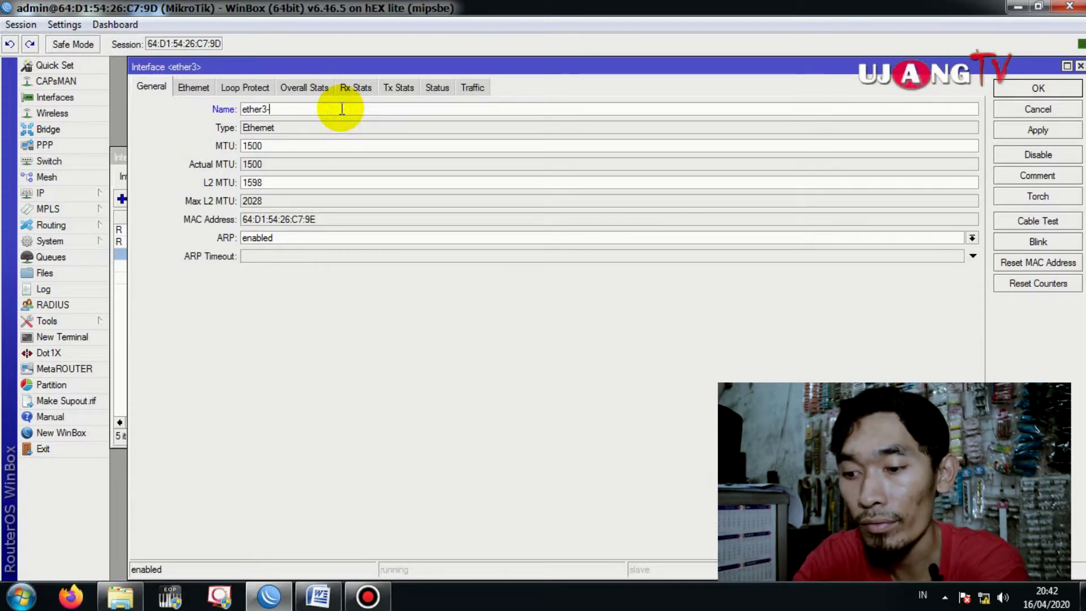
text(-HOTSPOT)
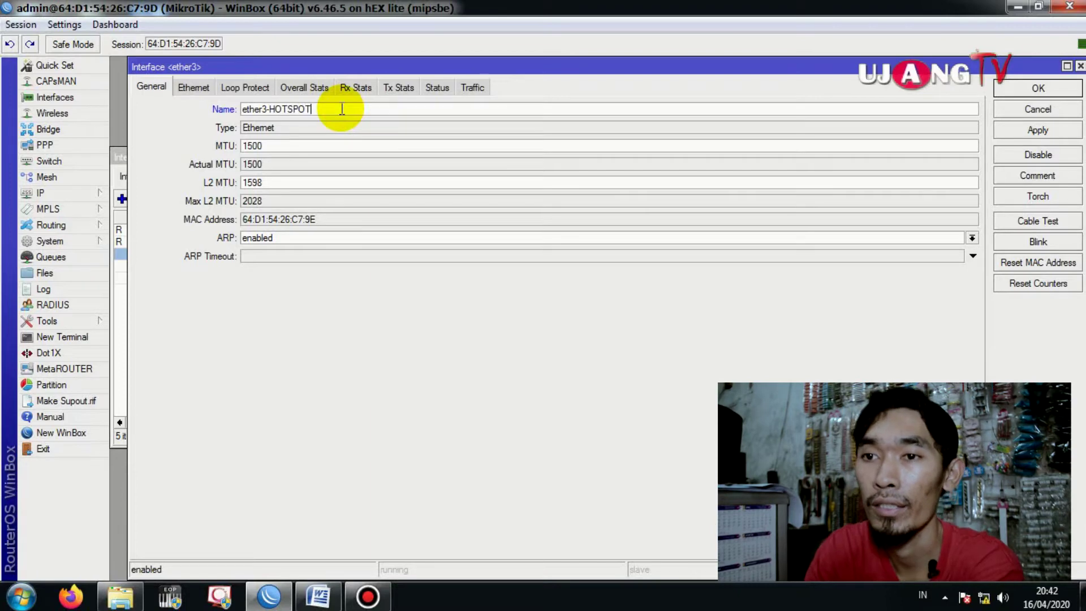
click(1036, 132)
click(1037, 87)
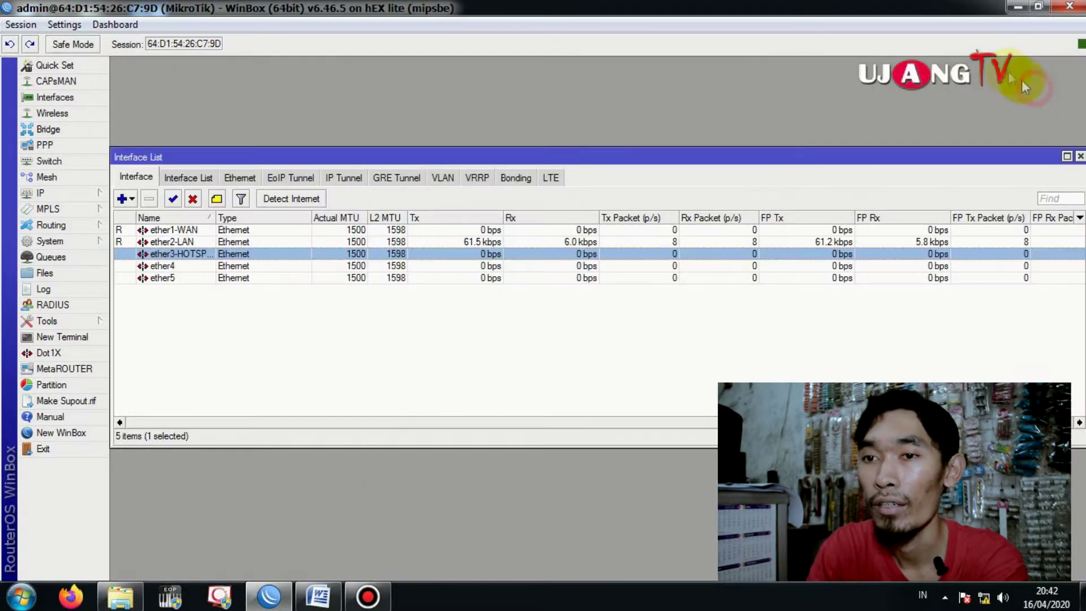
click(173, 232)
click(168, 242)
click(169, 253)
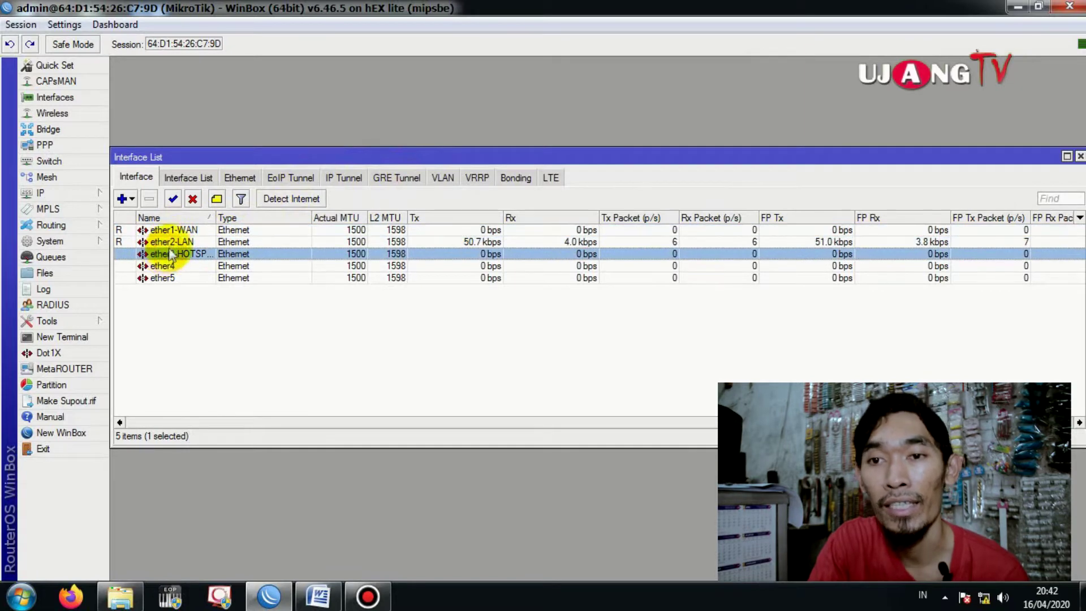
- Close the interface list and start a new IP address entry assigned to the ether1-WAN interface
click(1079, 156)
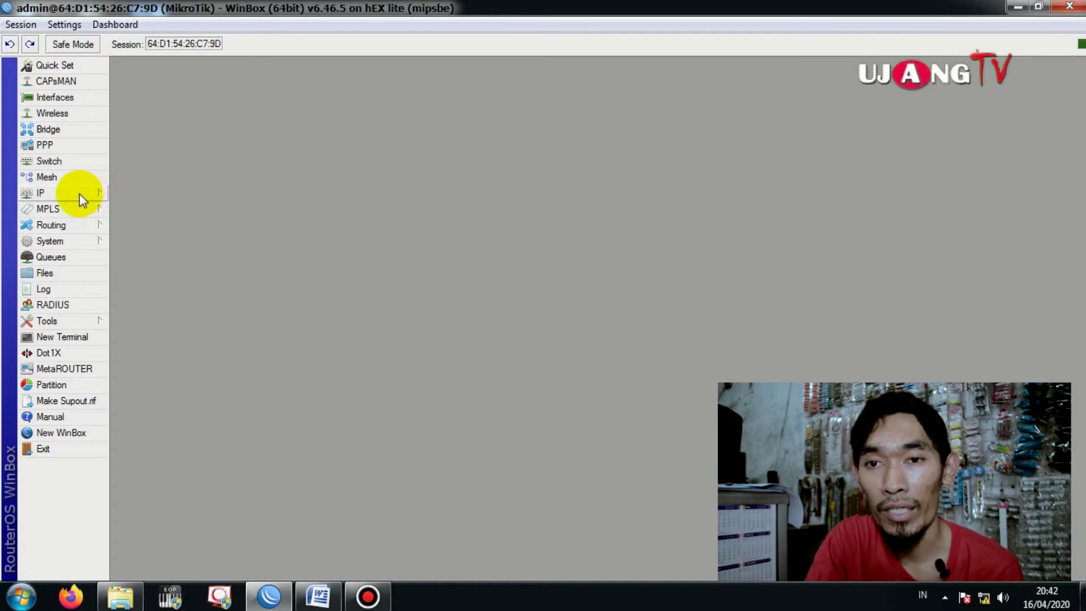
click(59, 195)
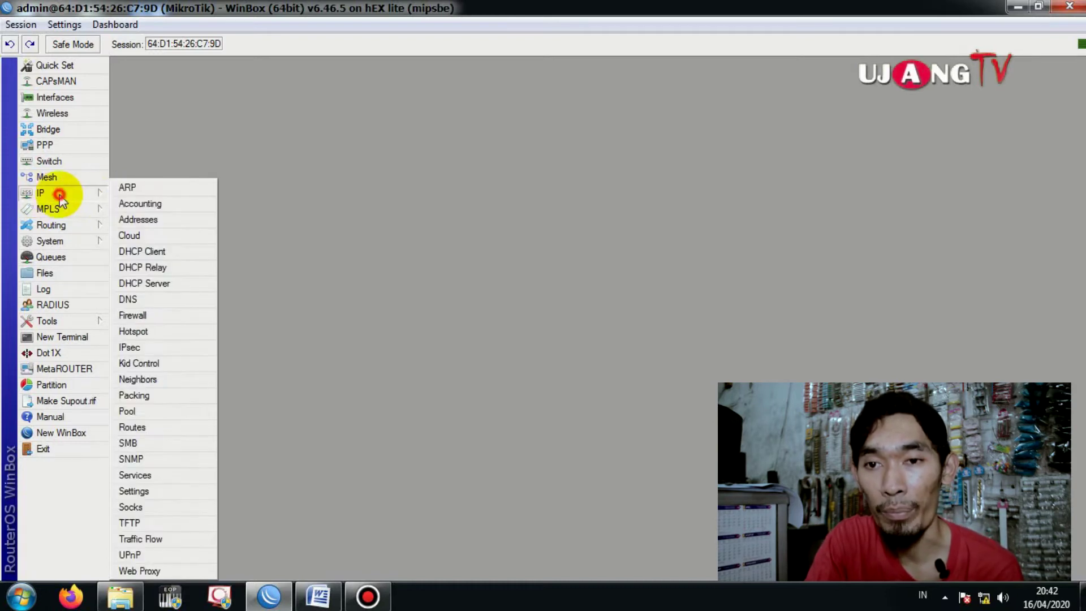
click(171, 223)
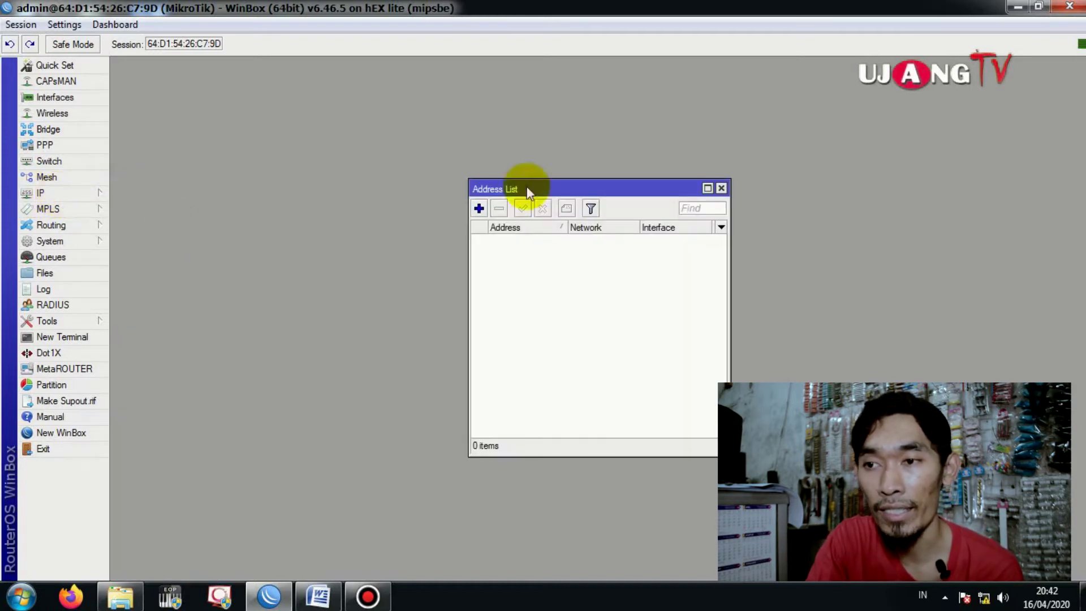
click(479, 208)
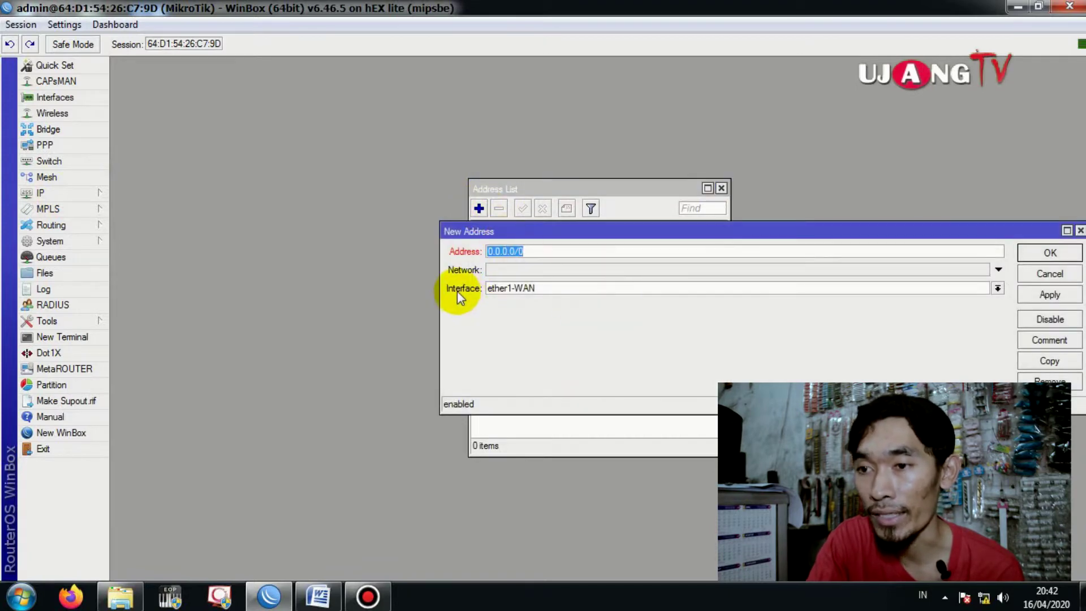
click(997, 288)
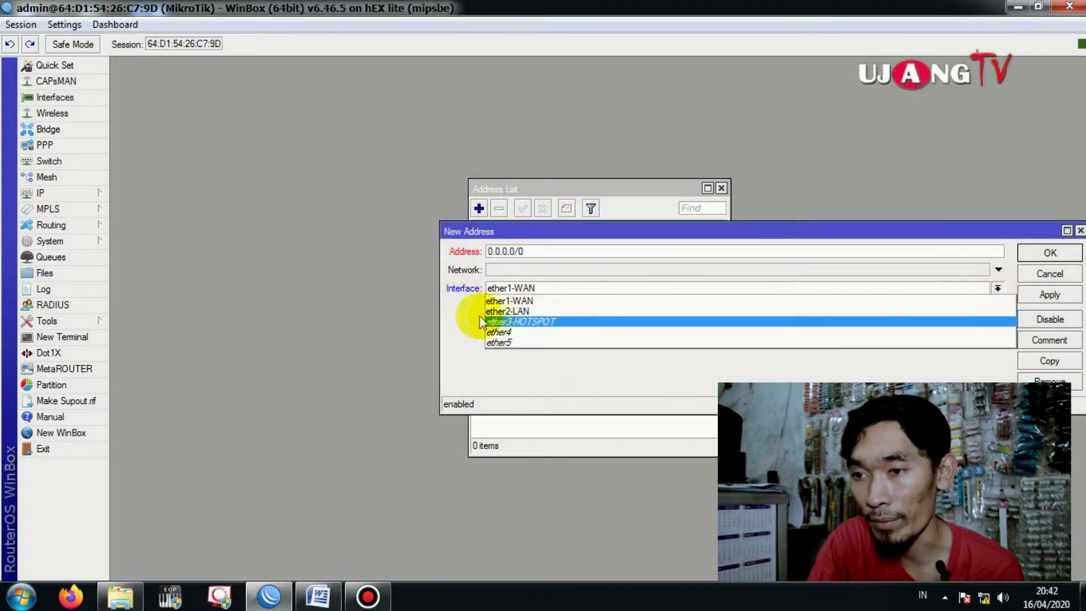
click(532, 301)
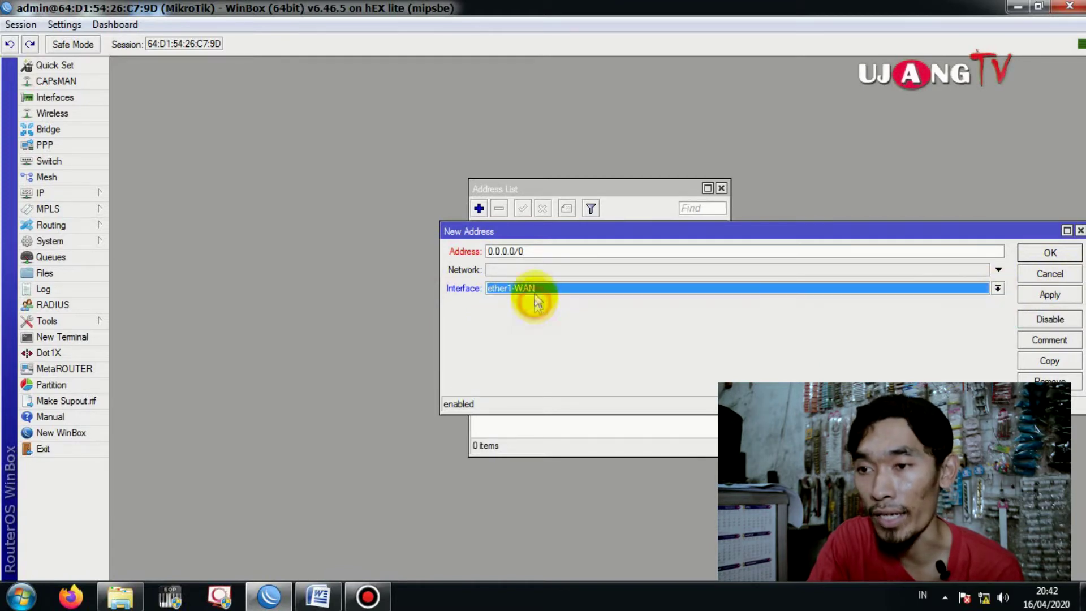
- Set the new entry's address to 192.168.100.2/24, save it and close the address list
click(540, 251)
drag(540, 251, 463, 249)
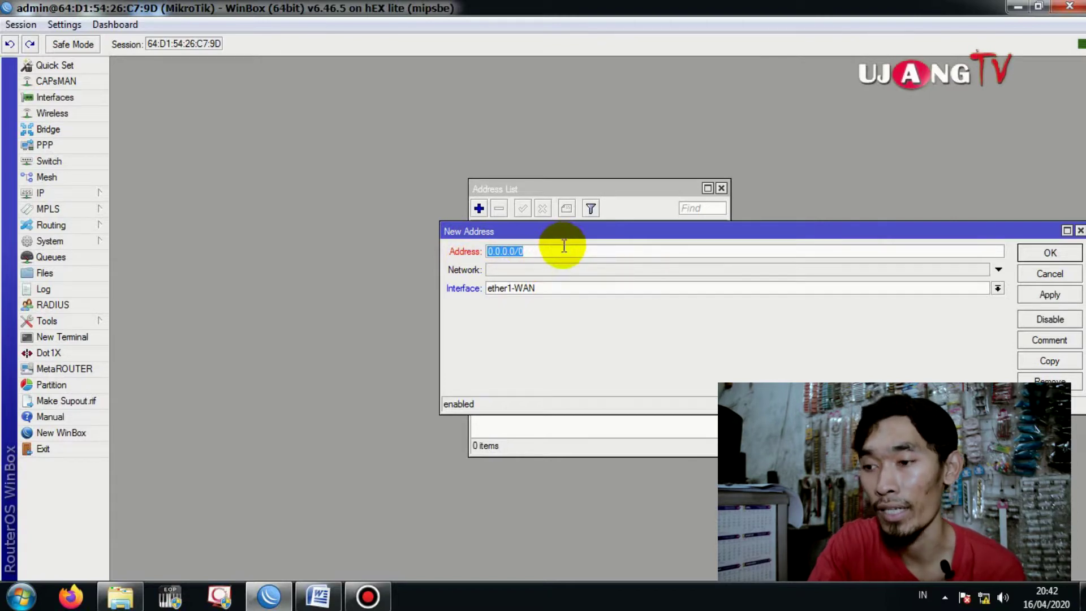
text(192.1)
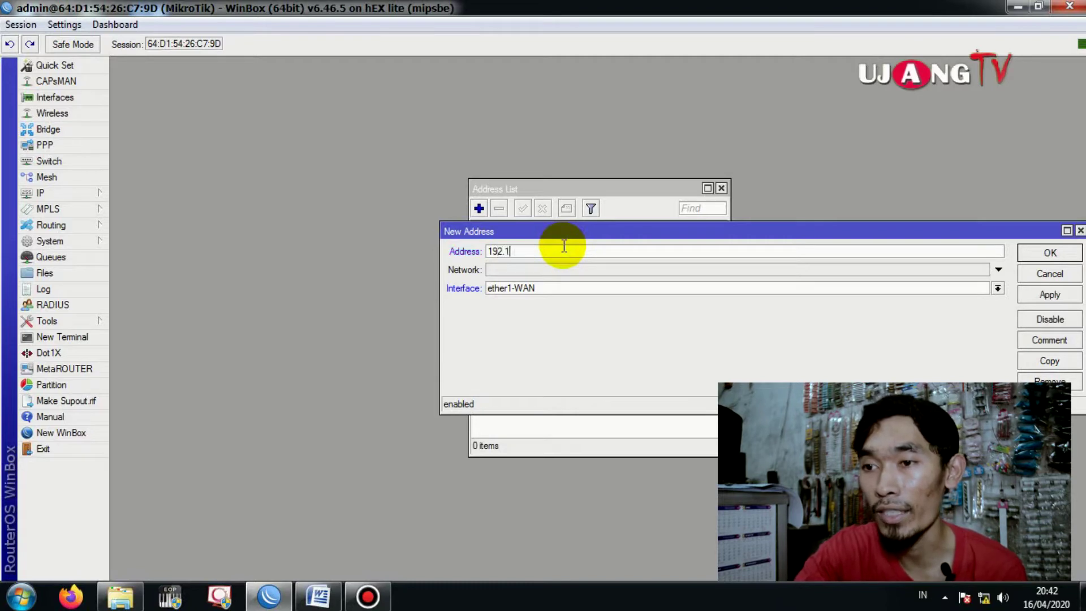
text(68.100.1)
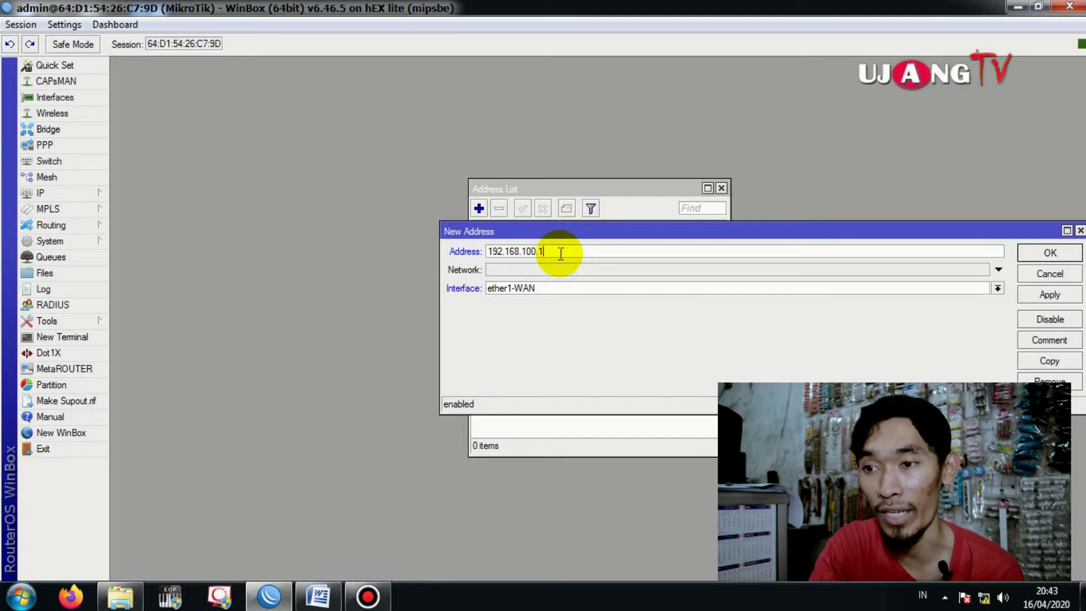
key(BackSpace)
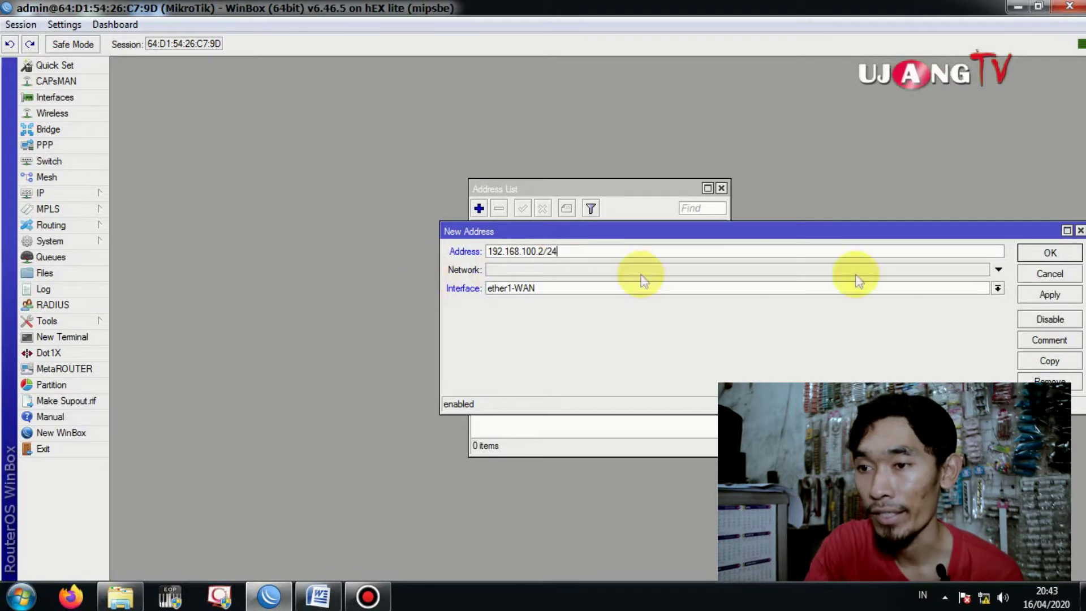
click(1049, 294)
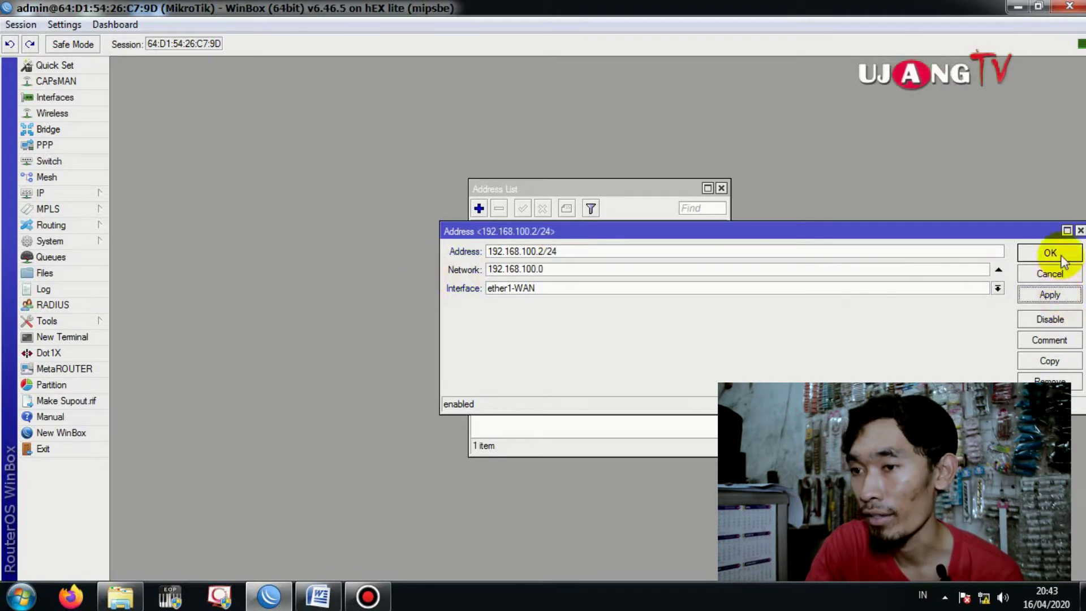
click(1049, 253)
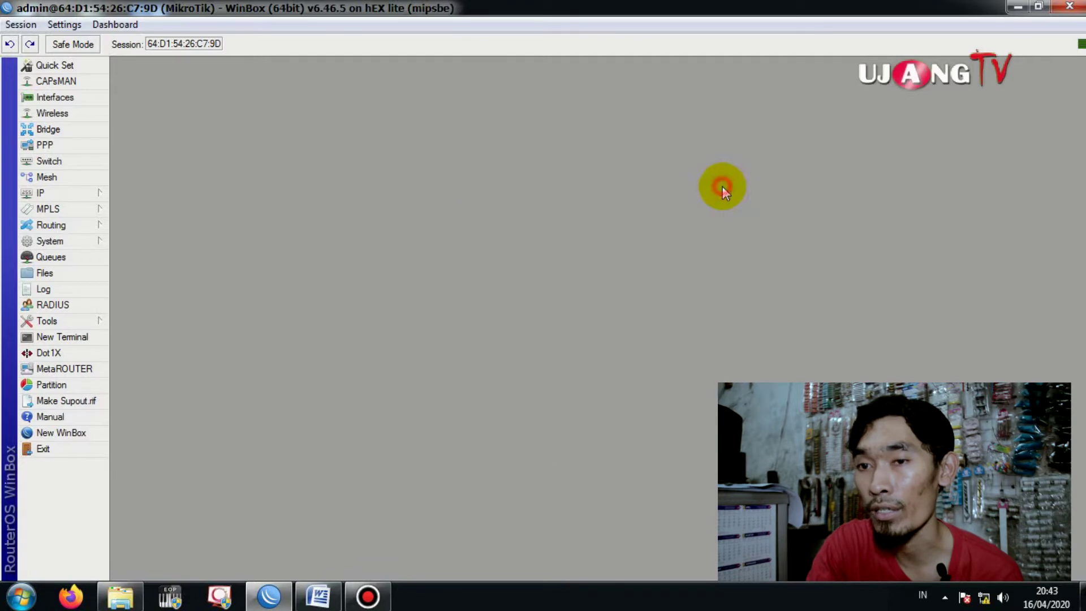
click(722, 187)
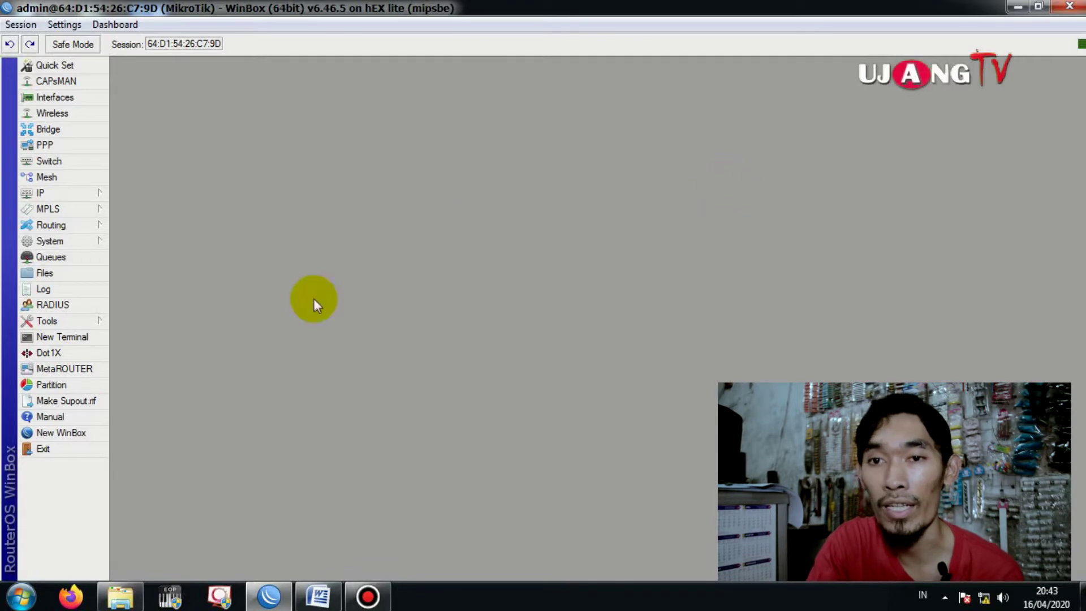
- Add a default route for destination 0.0.0.0/0 with gateway 192.168.100.1, and close the route list
click(98, 192)
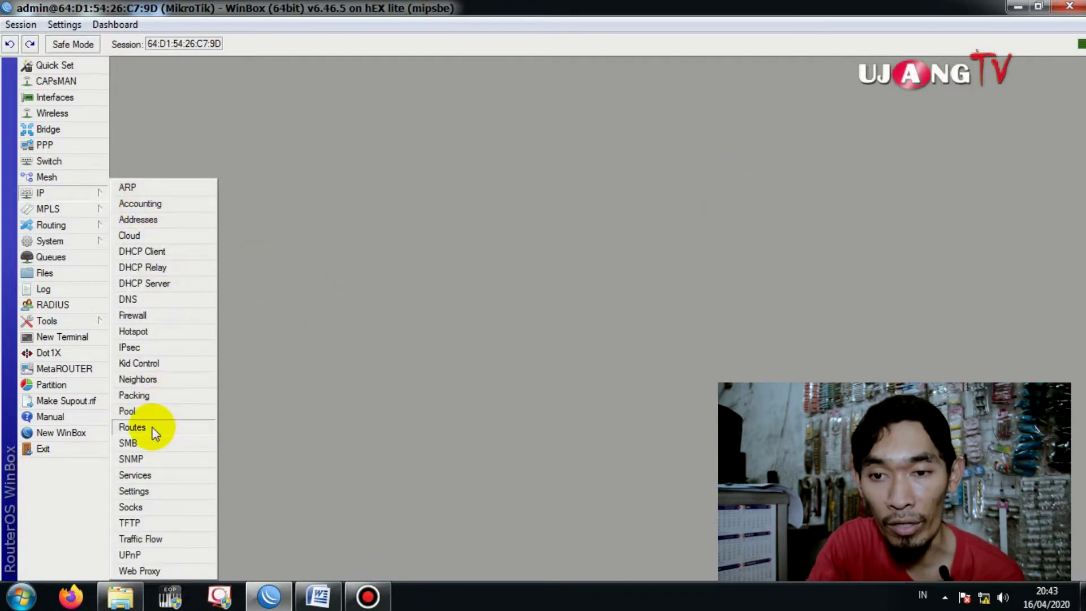
click(133, 427)
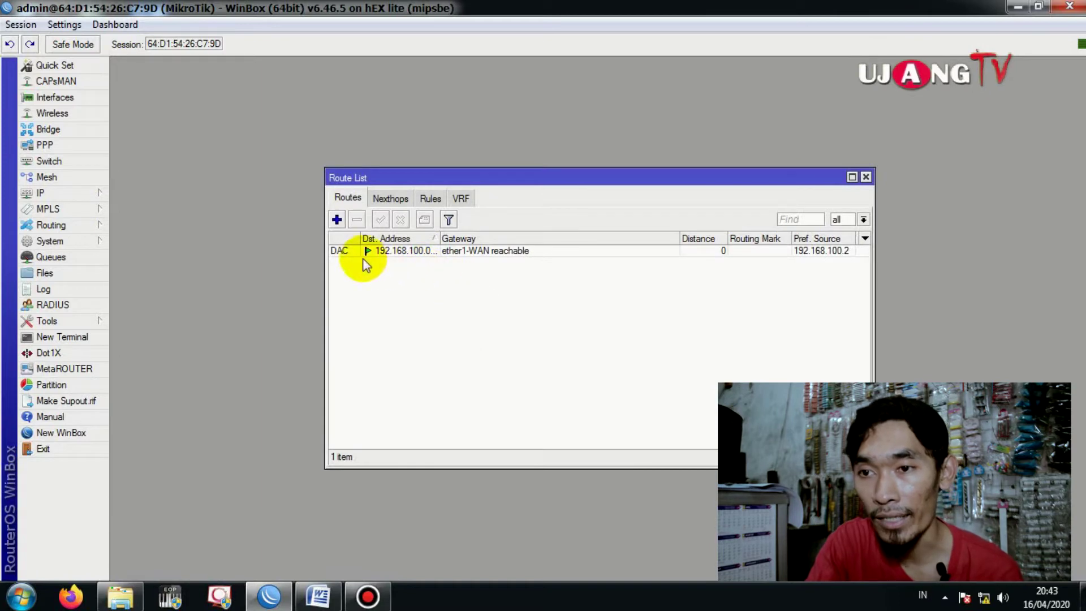
click(337, 220)
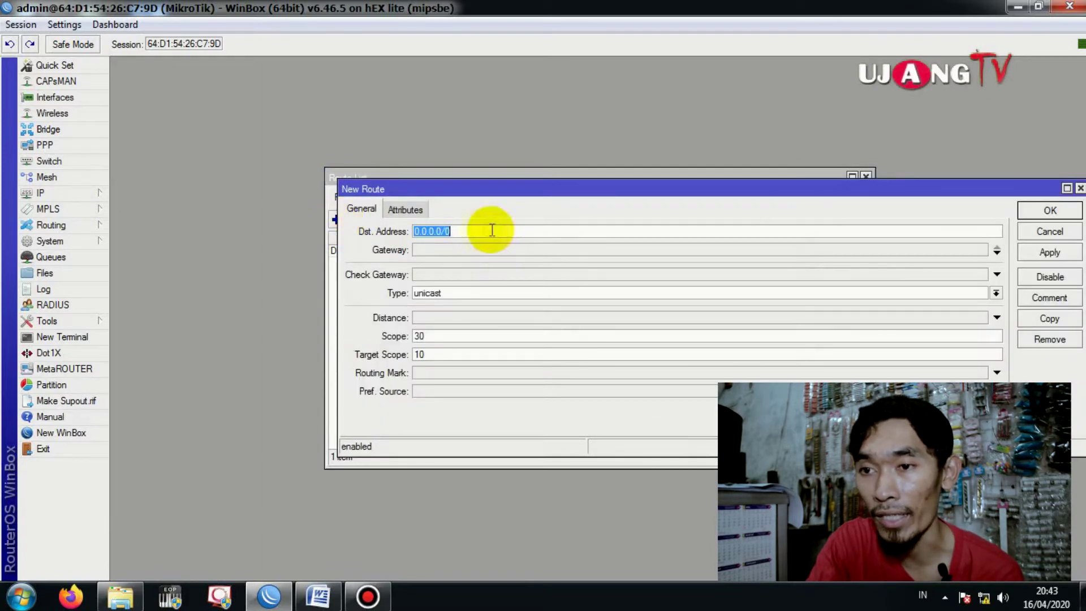
click(470, 251)
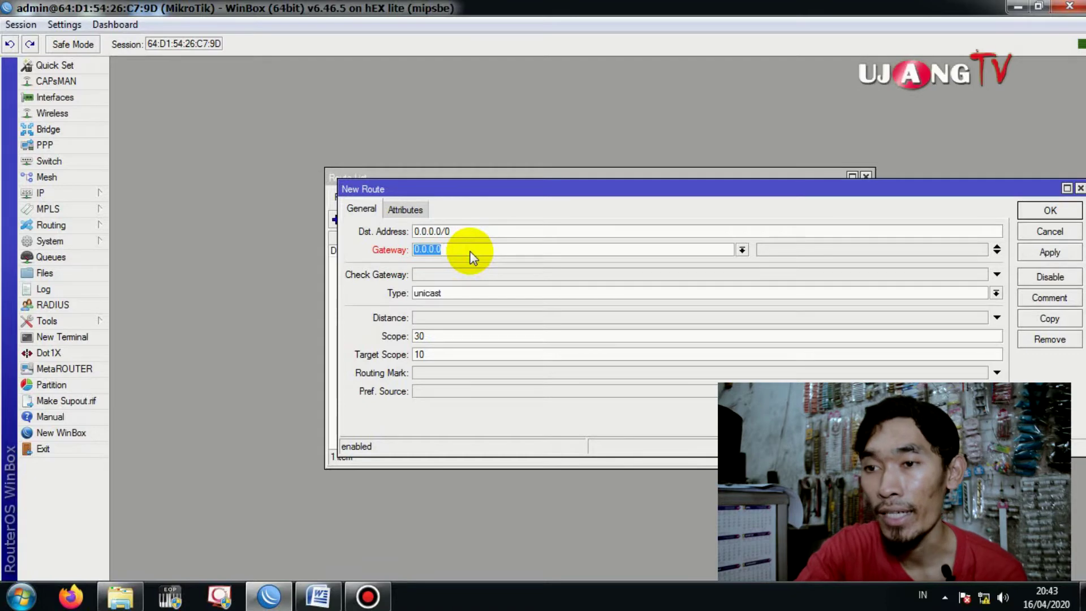
text(1)
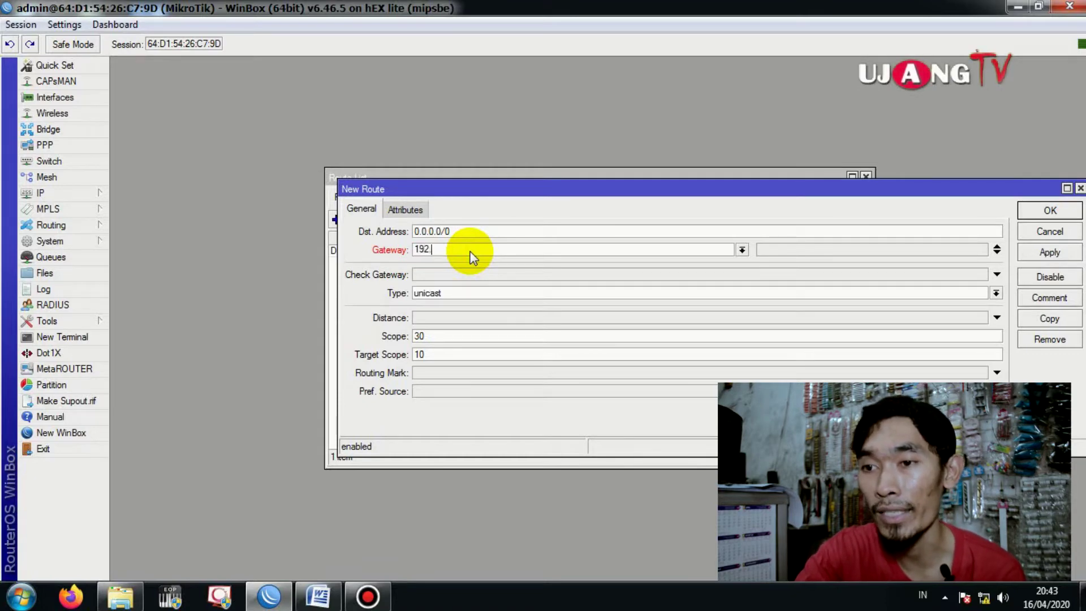
text(92.168.100)
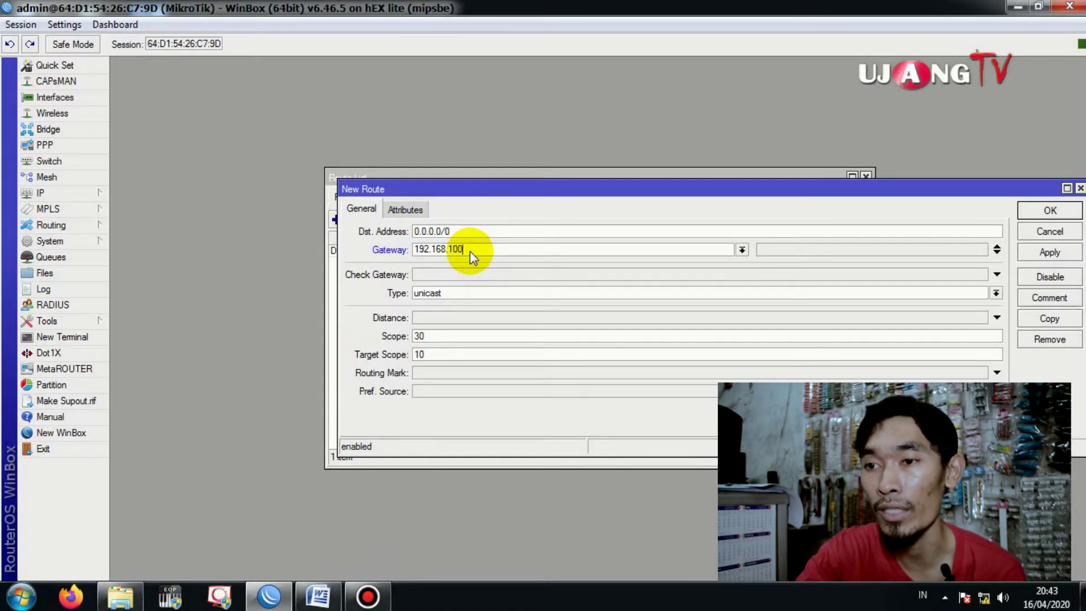
text(.1)
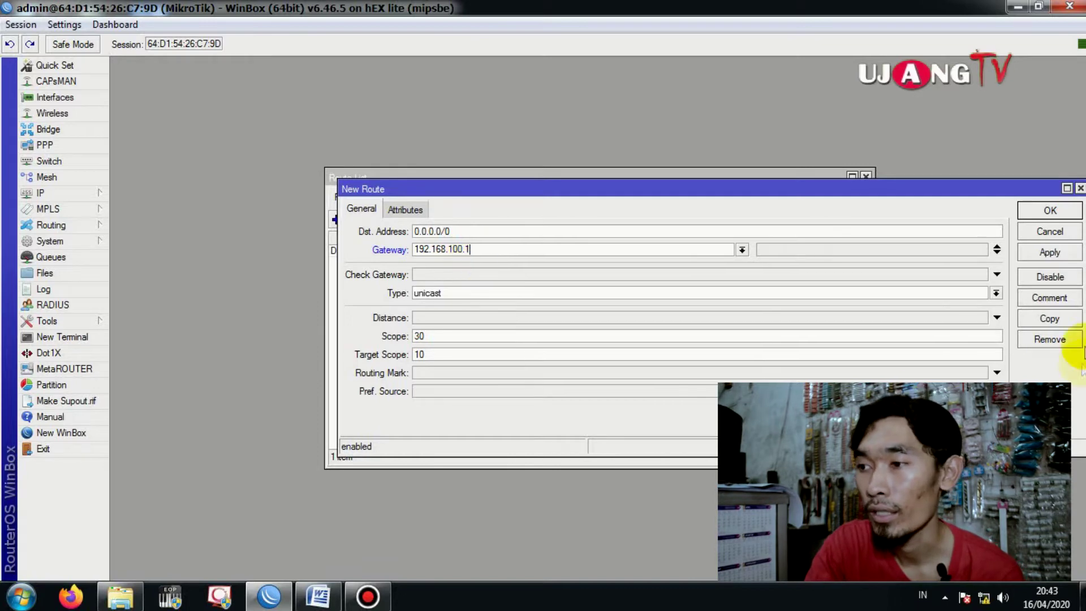
click(1072, 254)
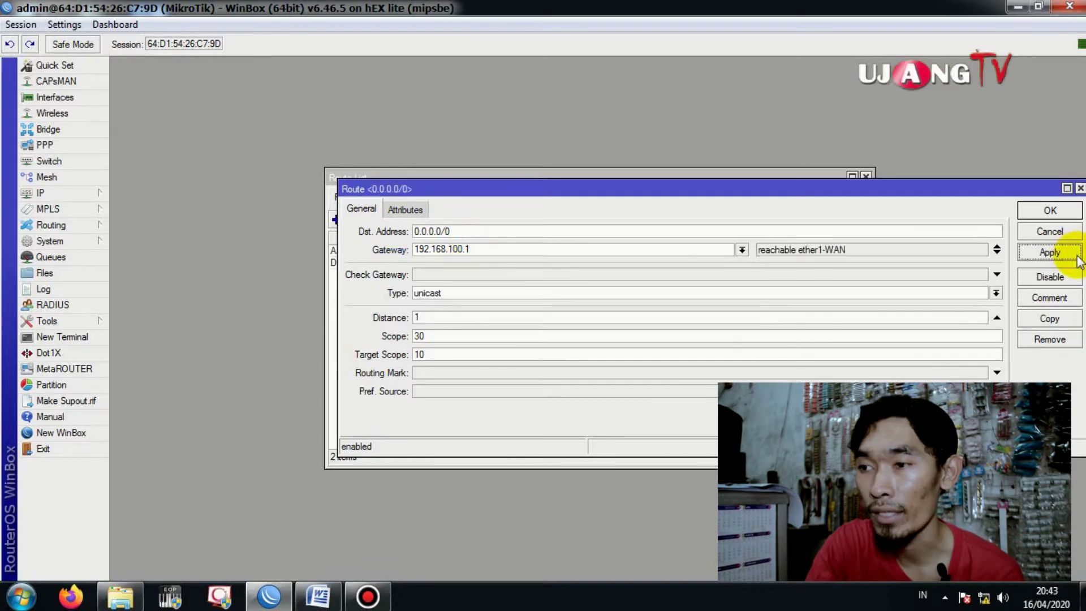
click(1070, 213)
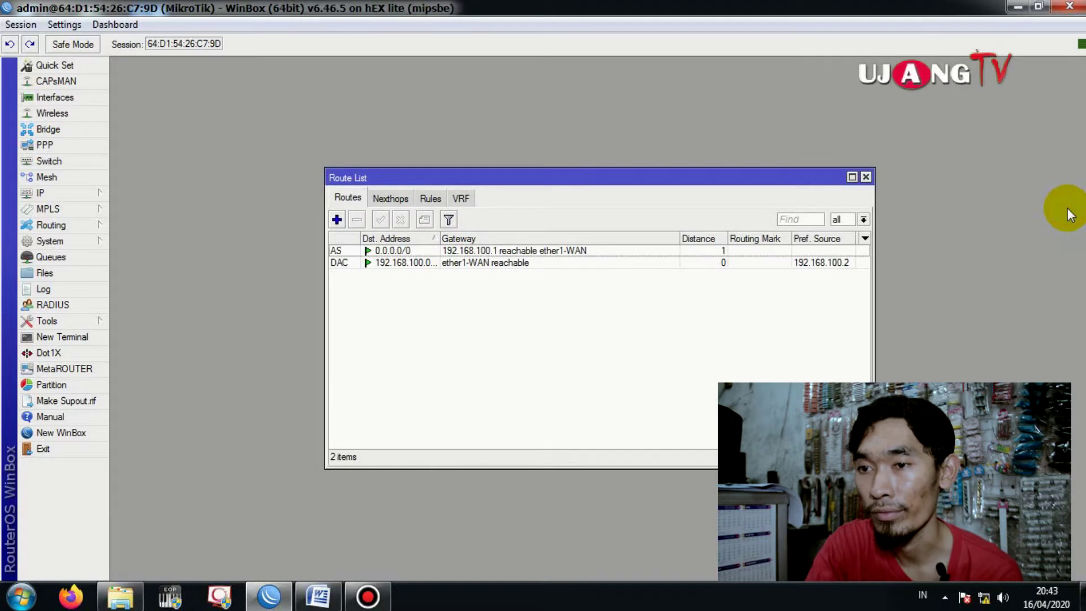
click(866, 177)
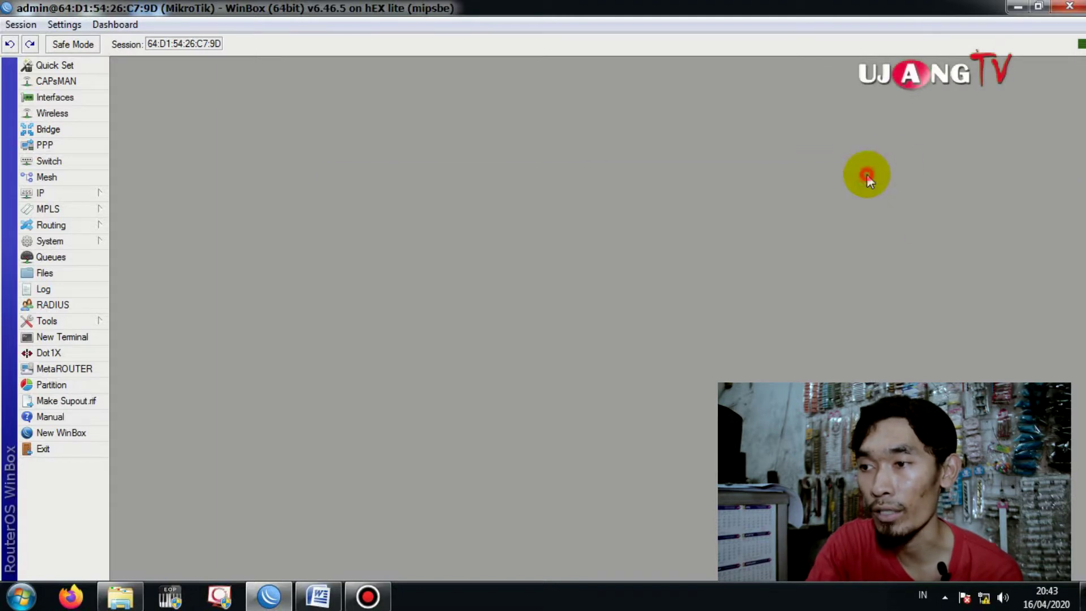
- Set the router's DNS servers to 8.8.8.8 and 8.8.4.4 and save the DNS settings
click(82, 200)
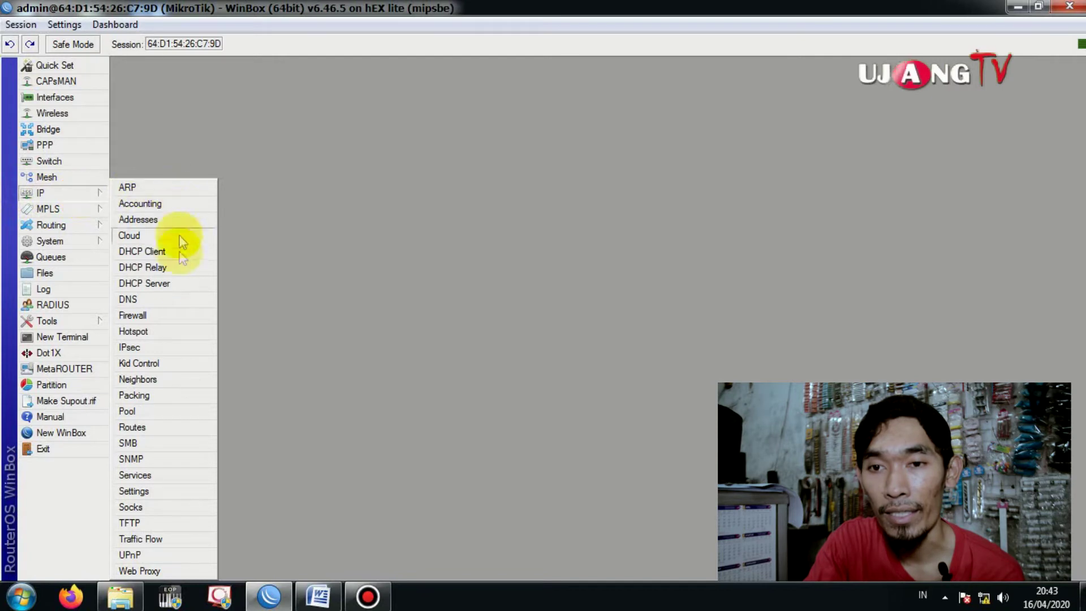
click(80, 194)
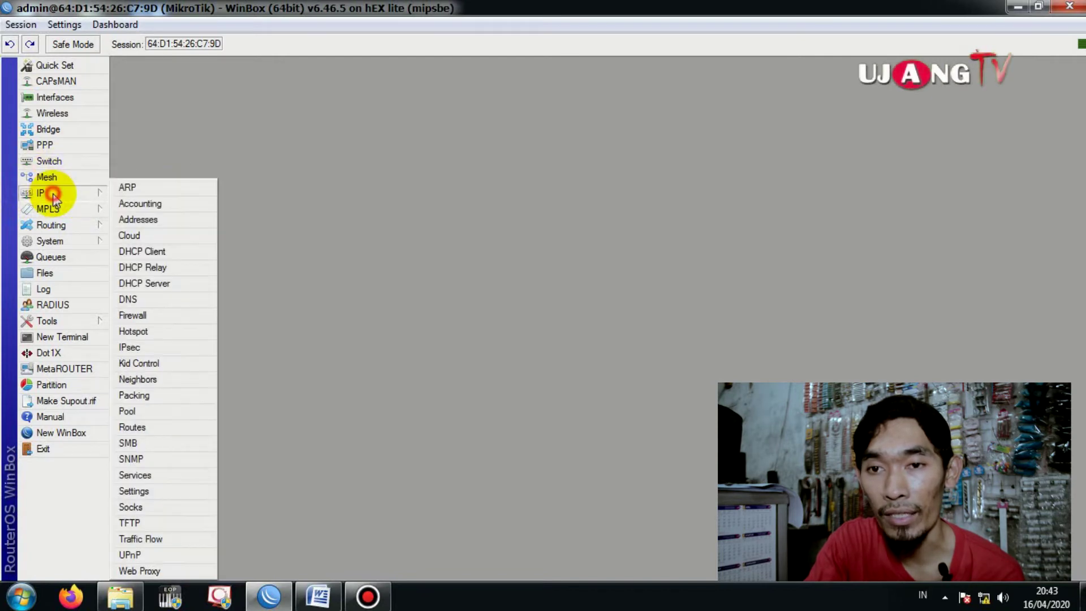
click(162, 300)
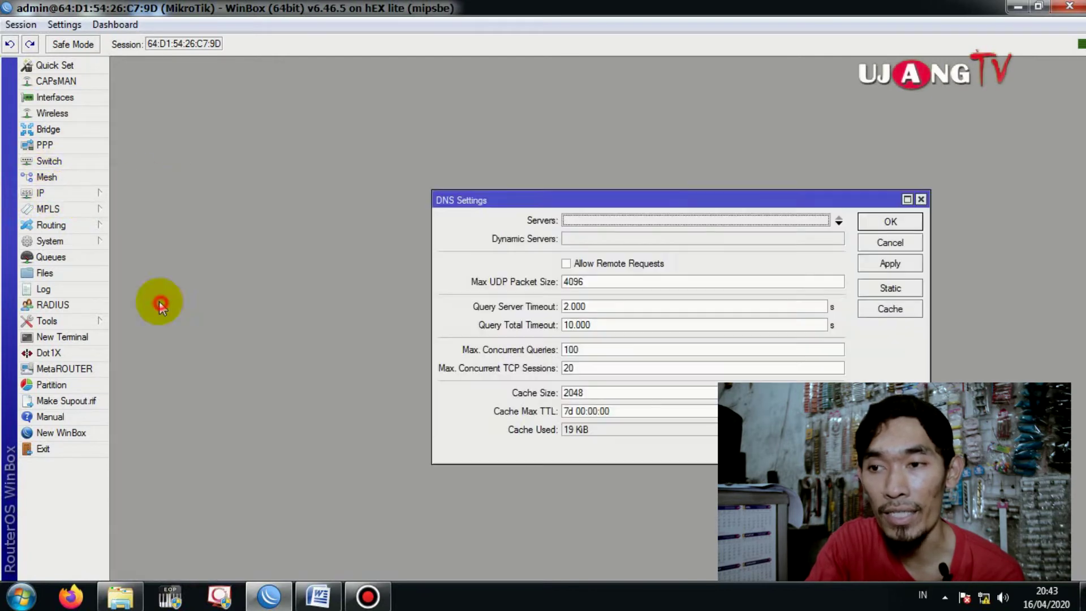
click(839, 223)
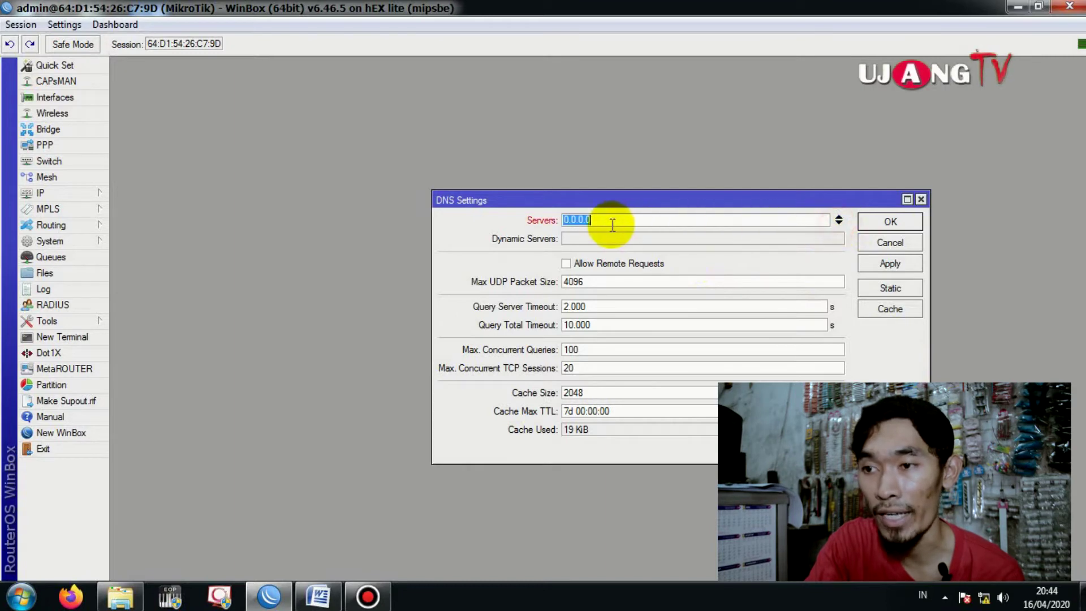
text(8.8.8.8)
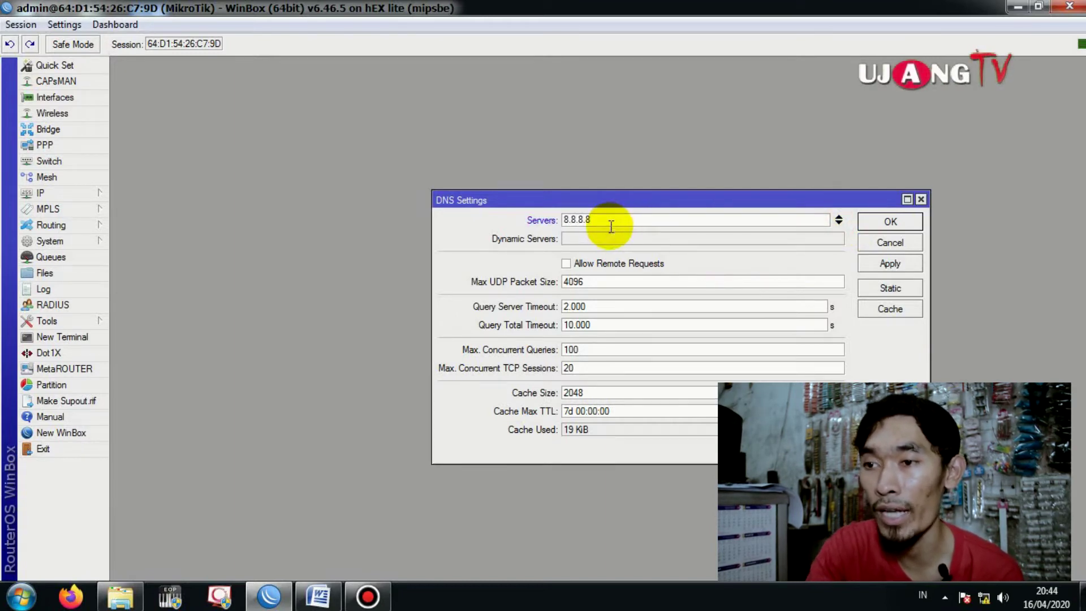
click(838, 223)
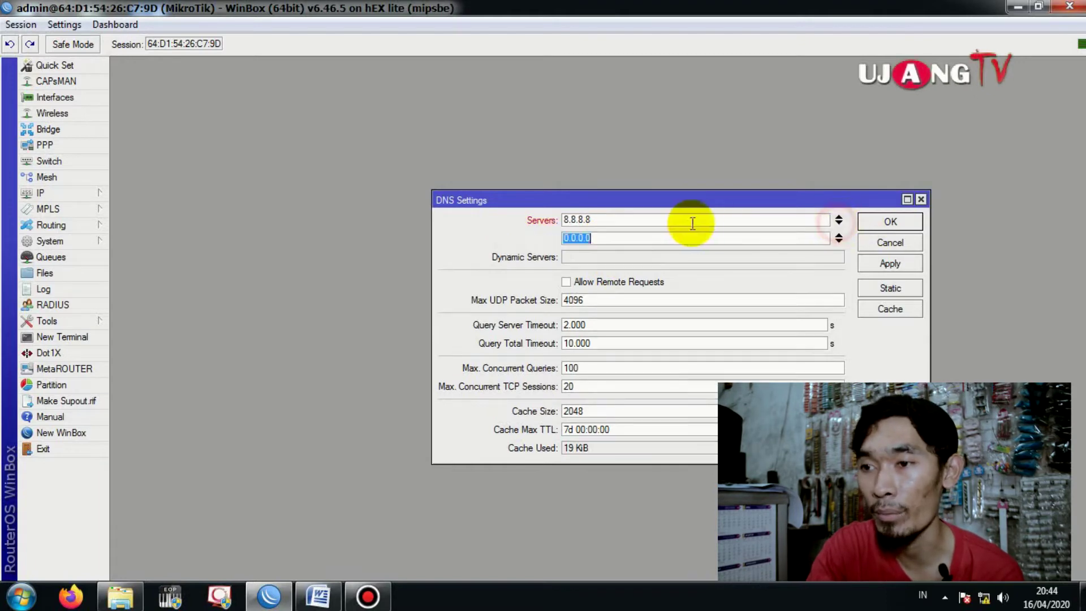
text(8.8.4.4)
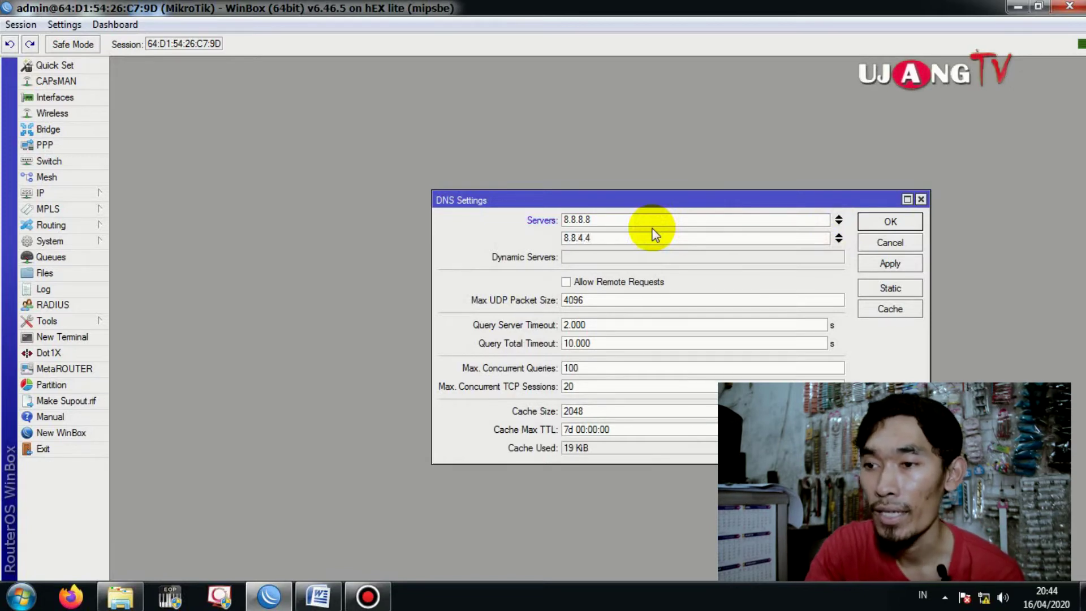
click(897, 222)
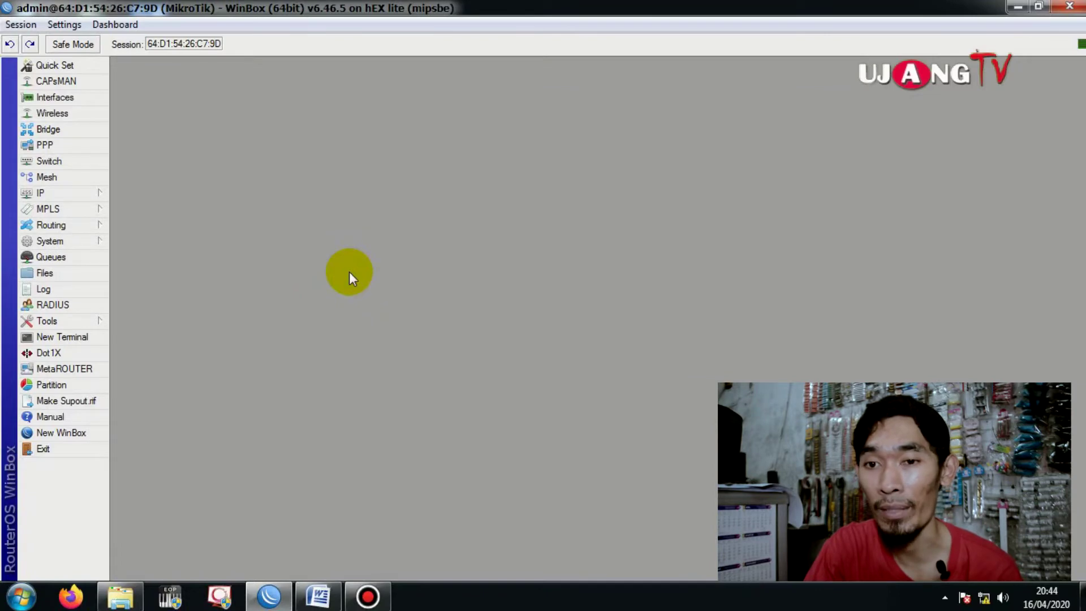
- Test internet access by pinging google.com from a new terminal, and close the terminal
click(75, 337)
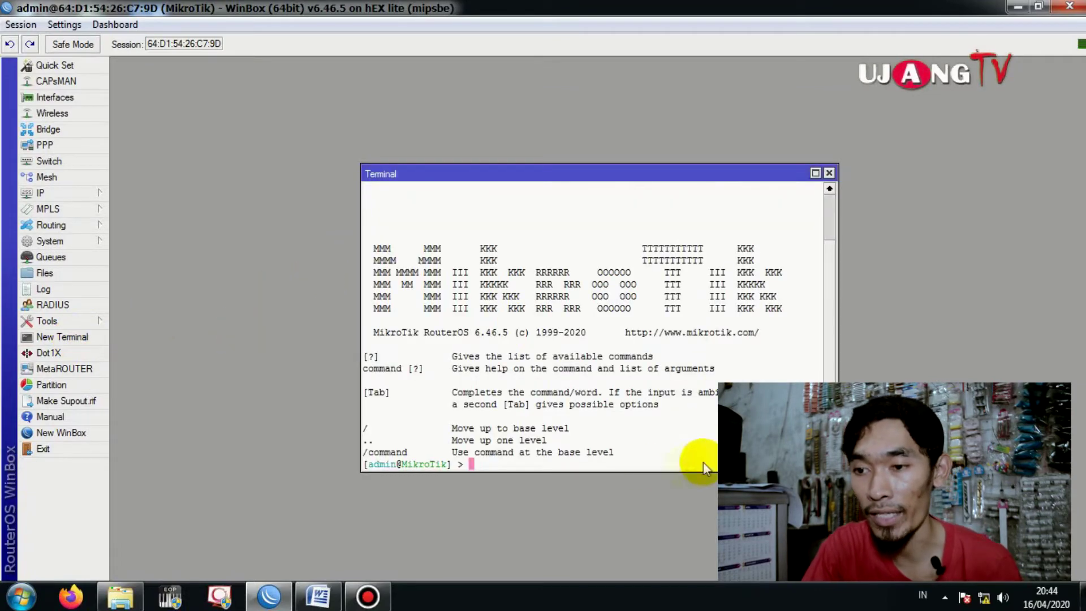
text(ip)
key(BackSpace)
key(BackSpace)
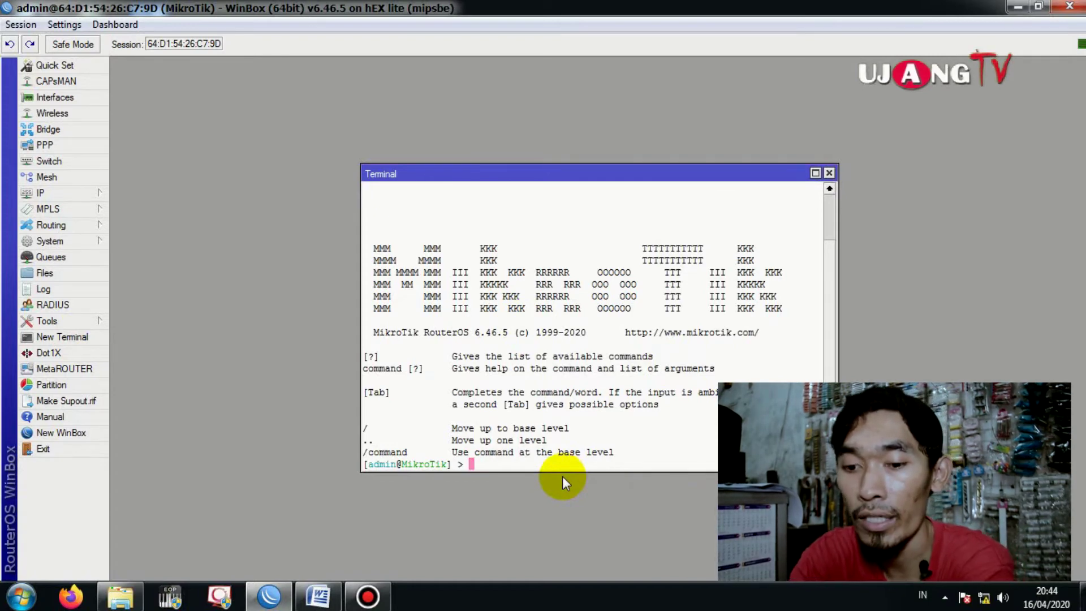
text(ping)
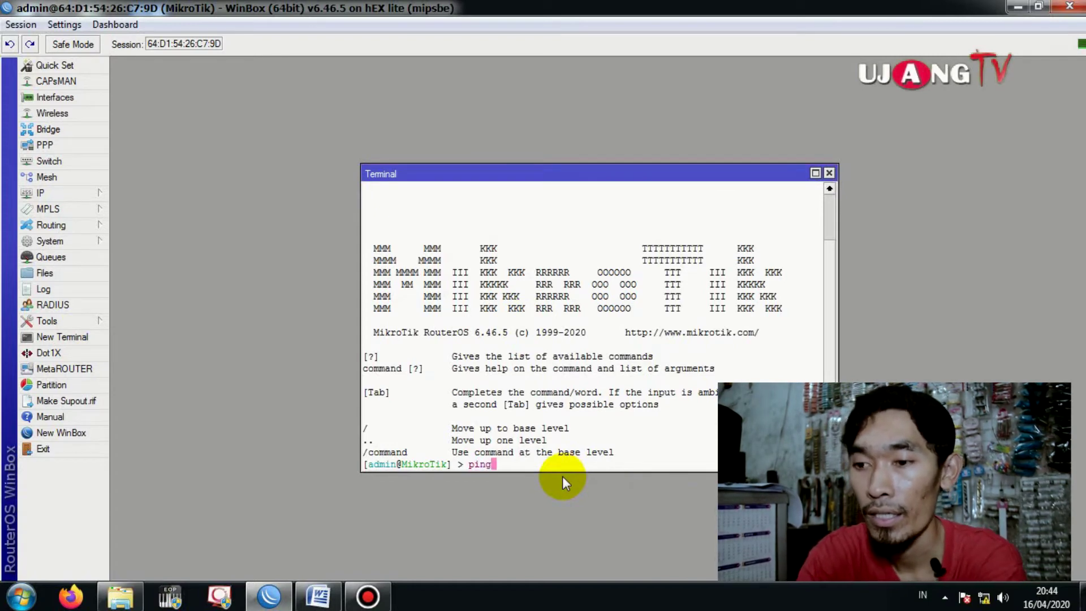
text( goog)
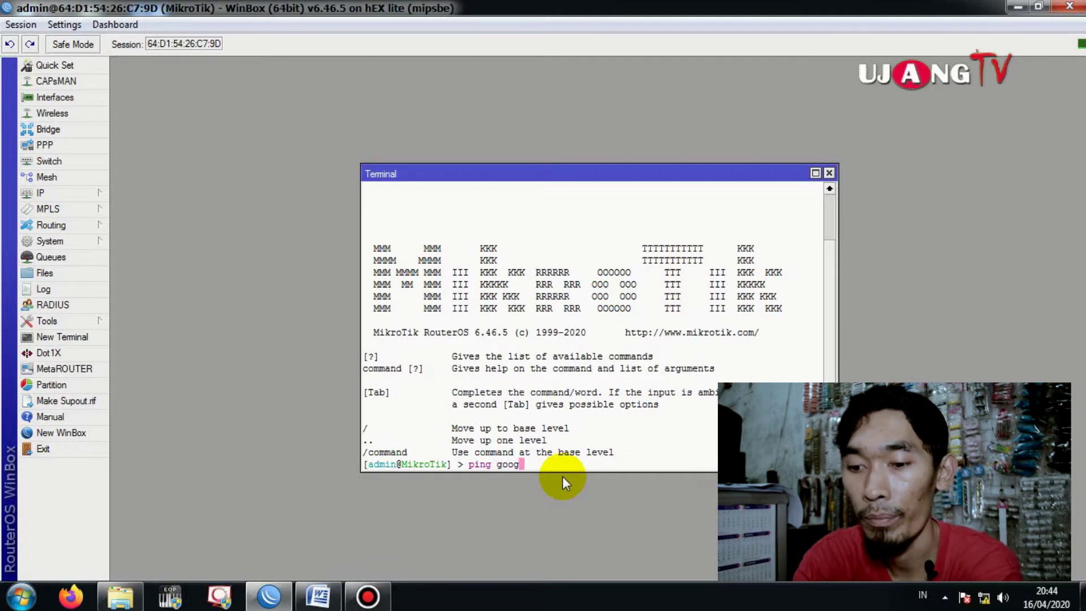
text(le.com)
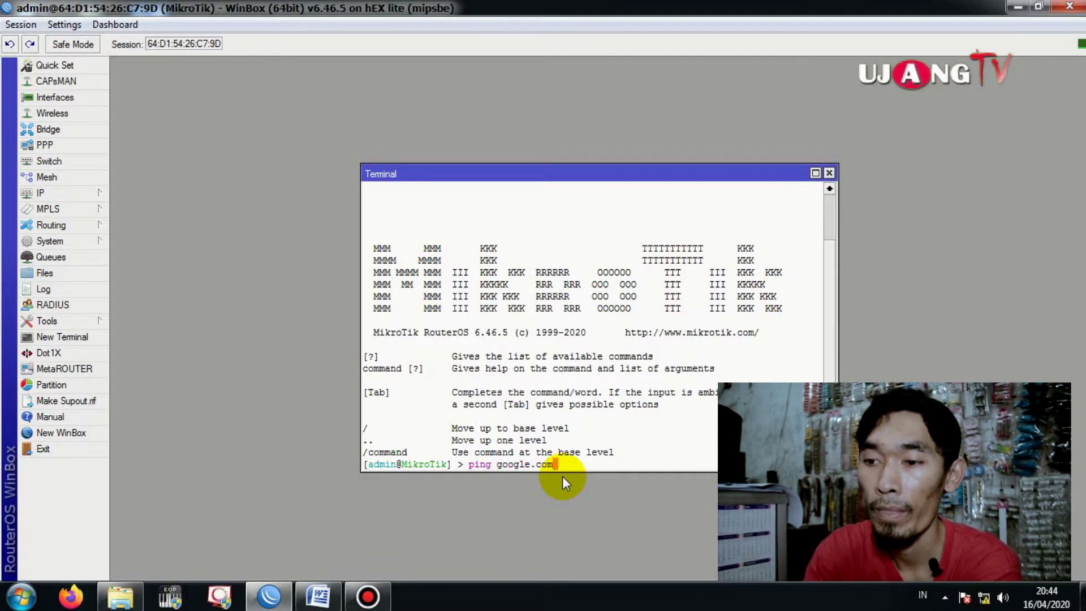
key(Return)
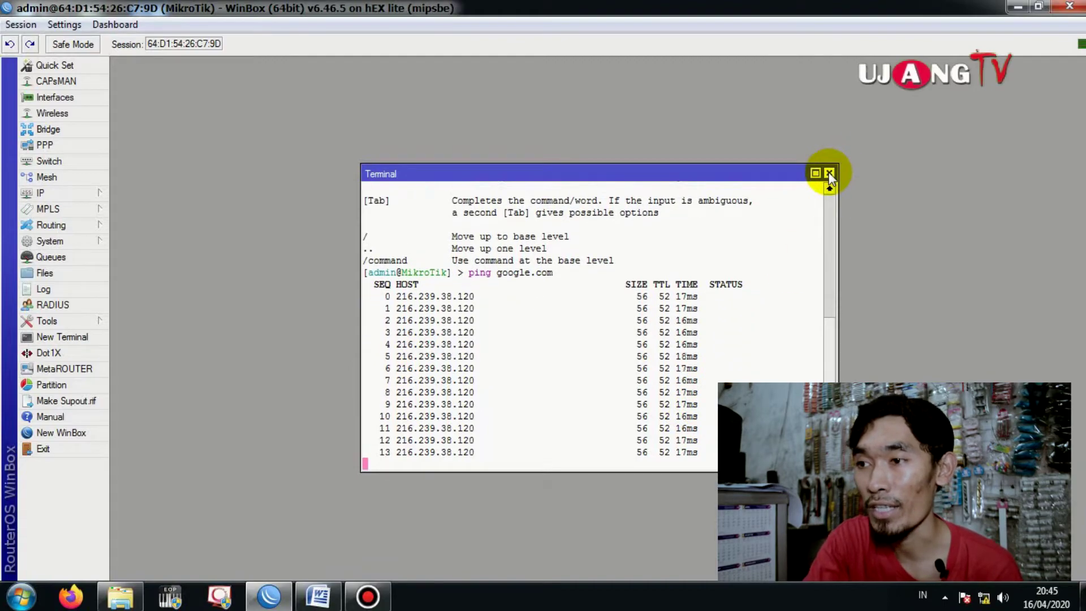
click(829, 173)
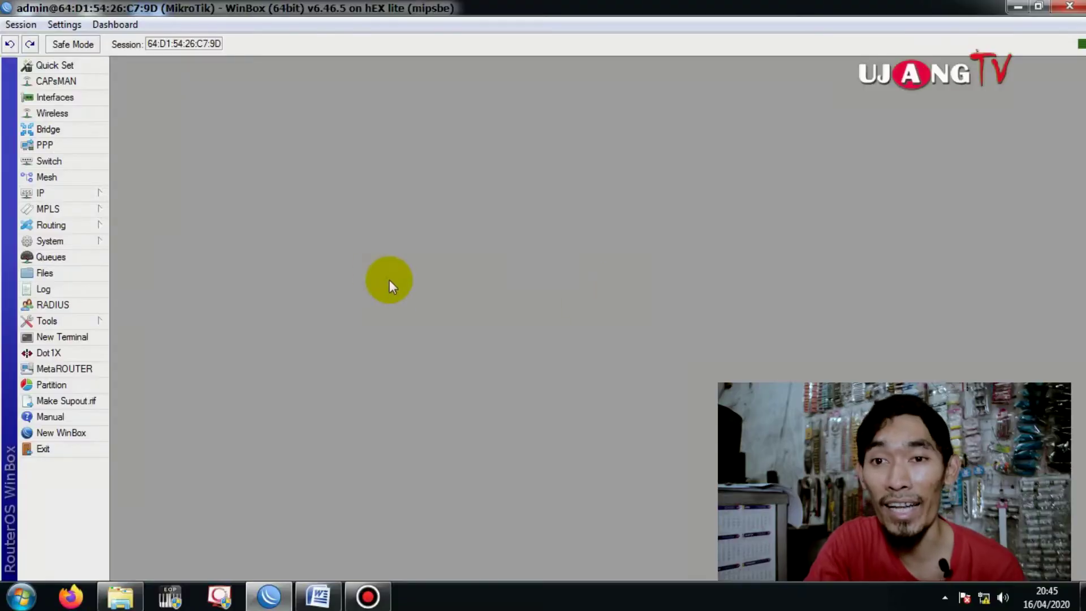
- Add the IP address 192.168.10.1/24 on the ether2-LAN interface and save it
click(71, 195)
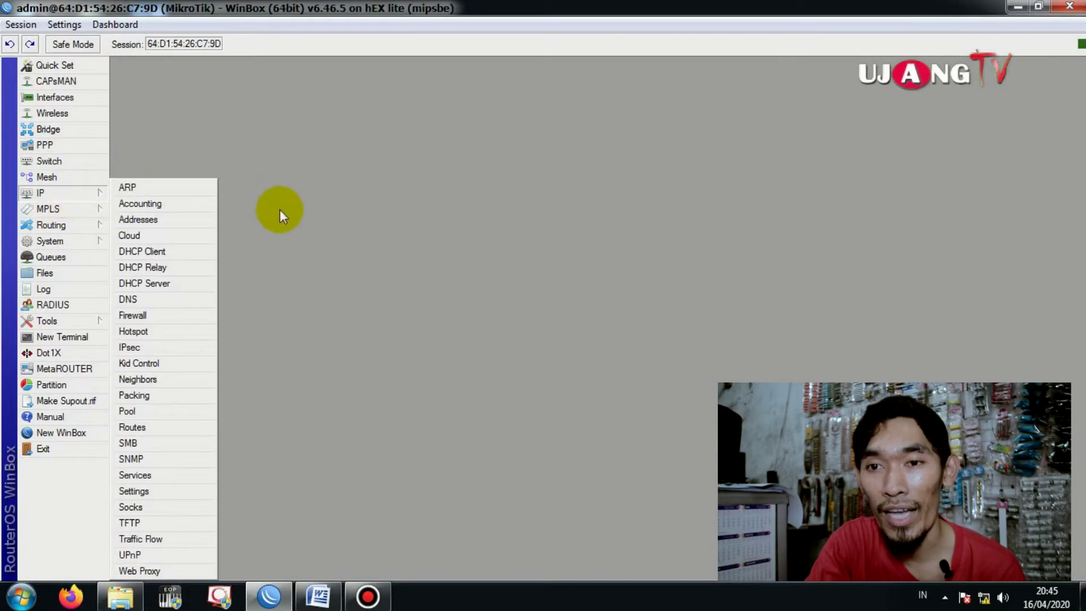
click(157, 223)
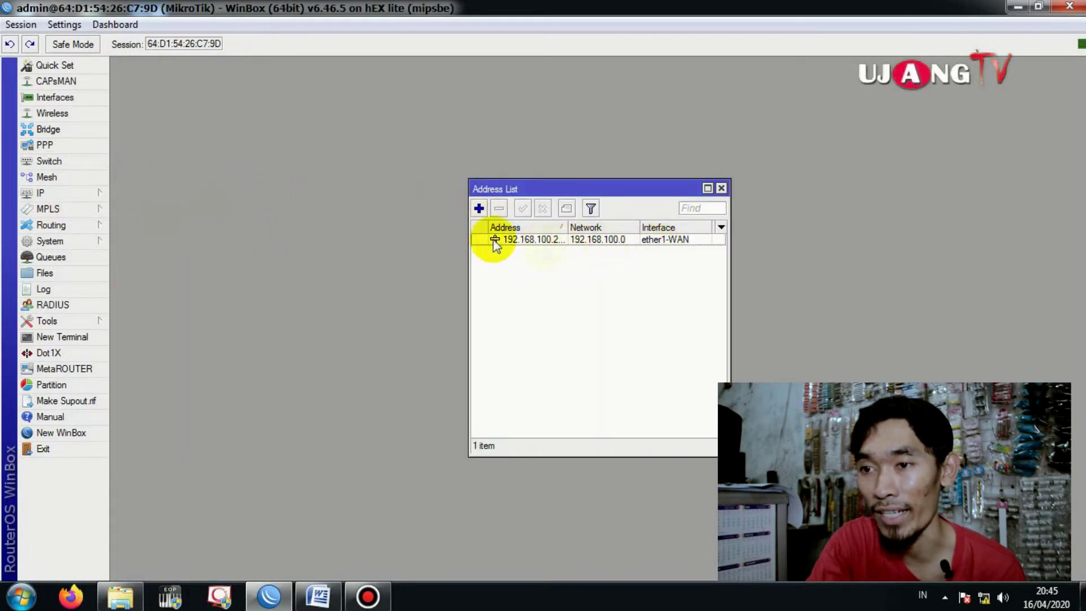
click(477, 210)
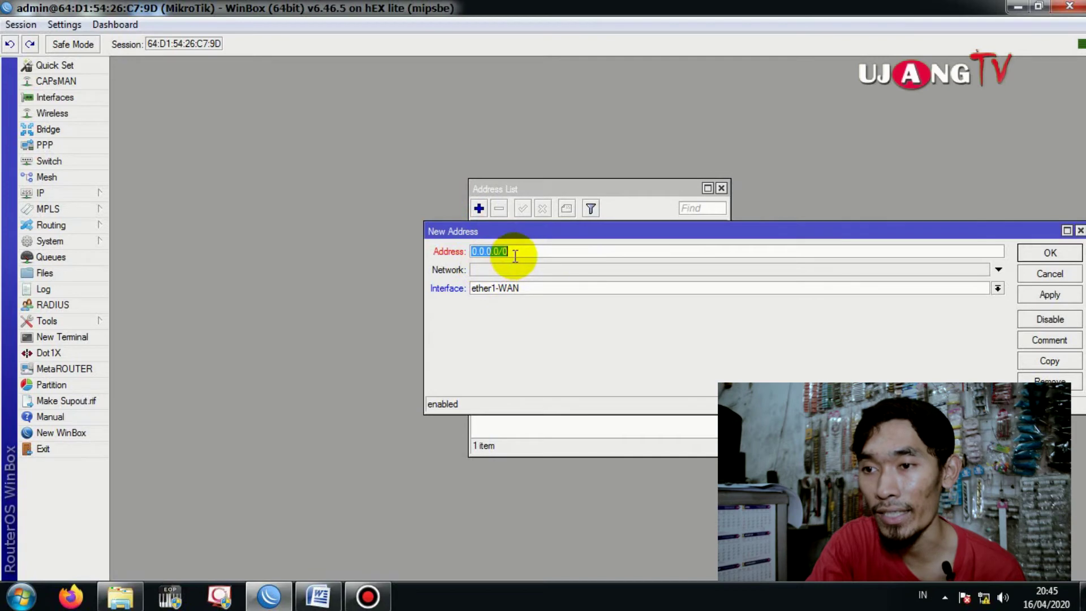
drag(516, 252, 463, 253)
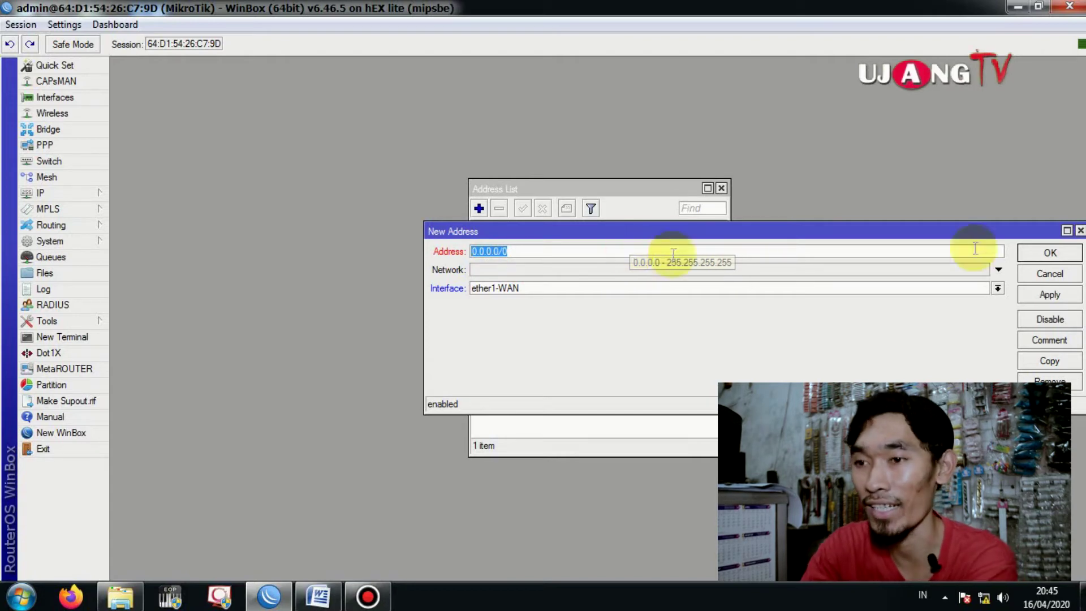
text(192.168.1)
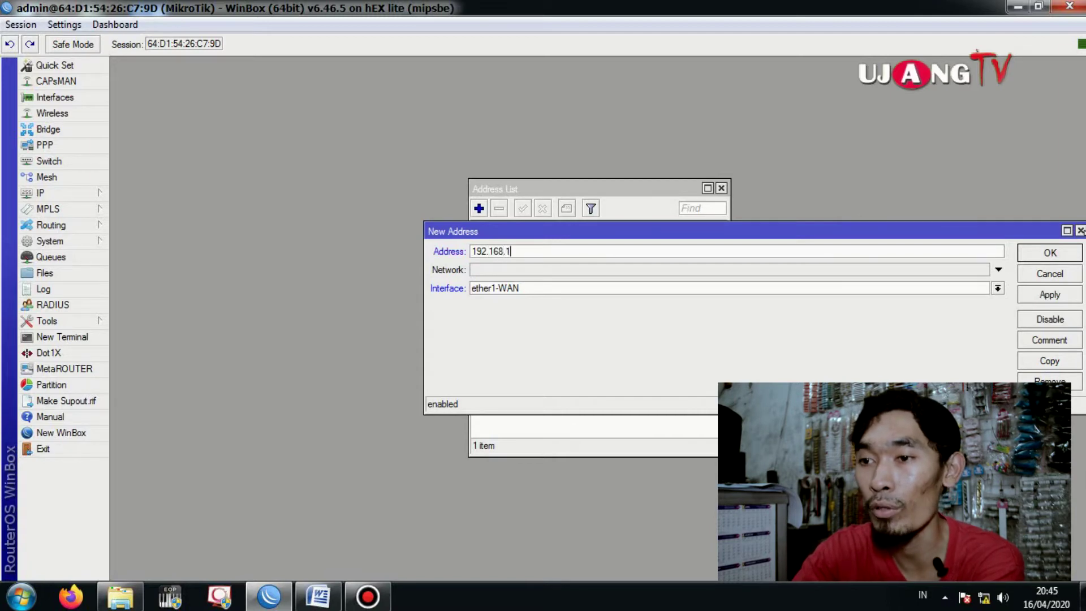
text(0.)
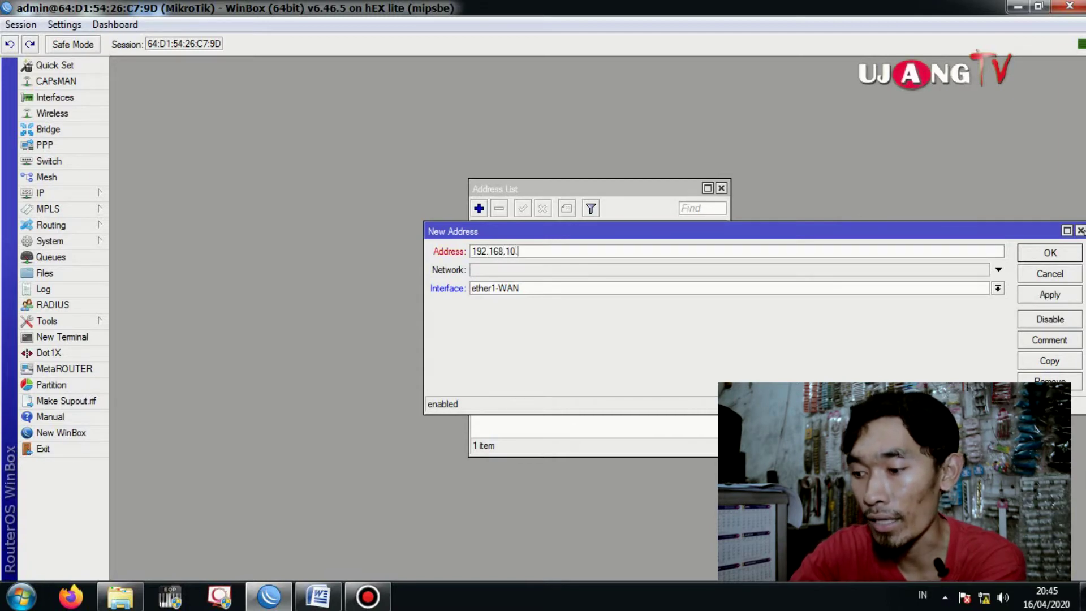
text(1/24)
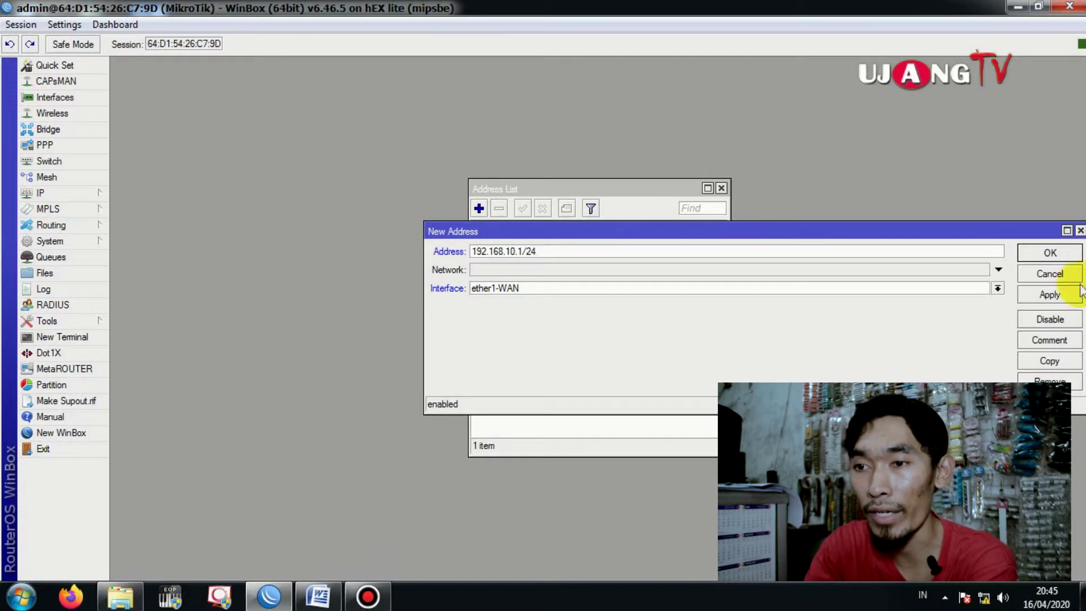
click(962, 288)
click(731, 311)
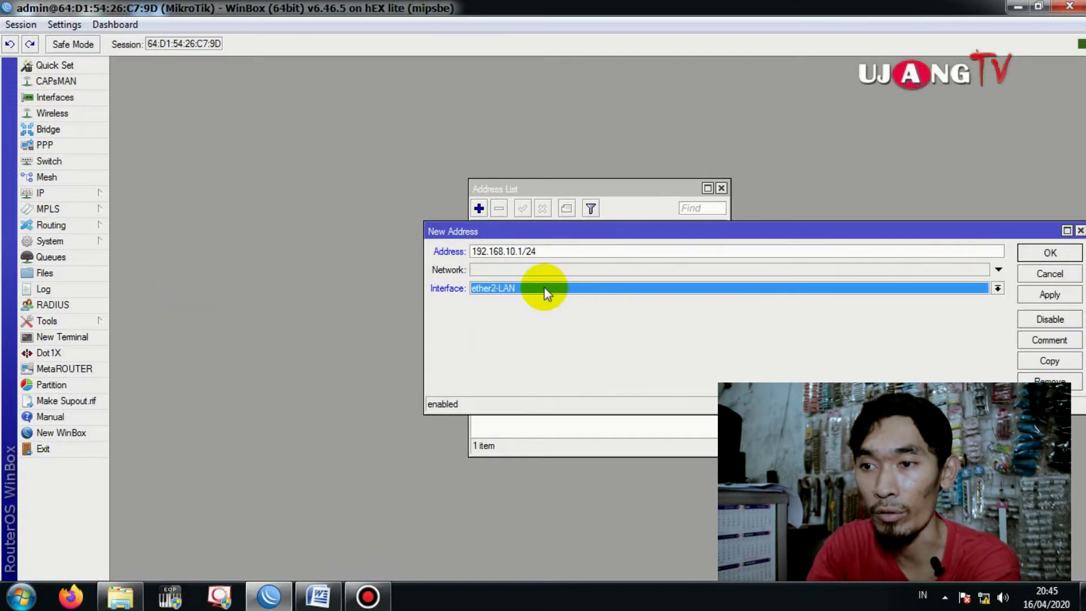
click(1051, 296)
click(1050, 253)
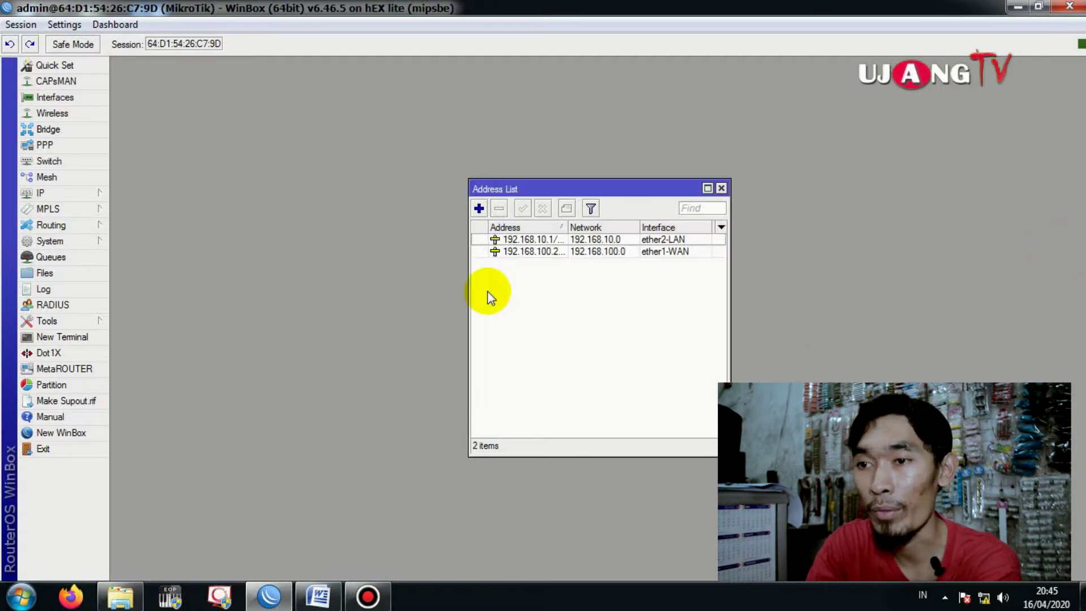
- Add the IP address 192.168.20.1/24 on the ether3-HOTSPOT interface and save it
click(478, 209)
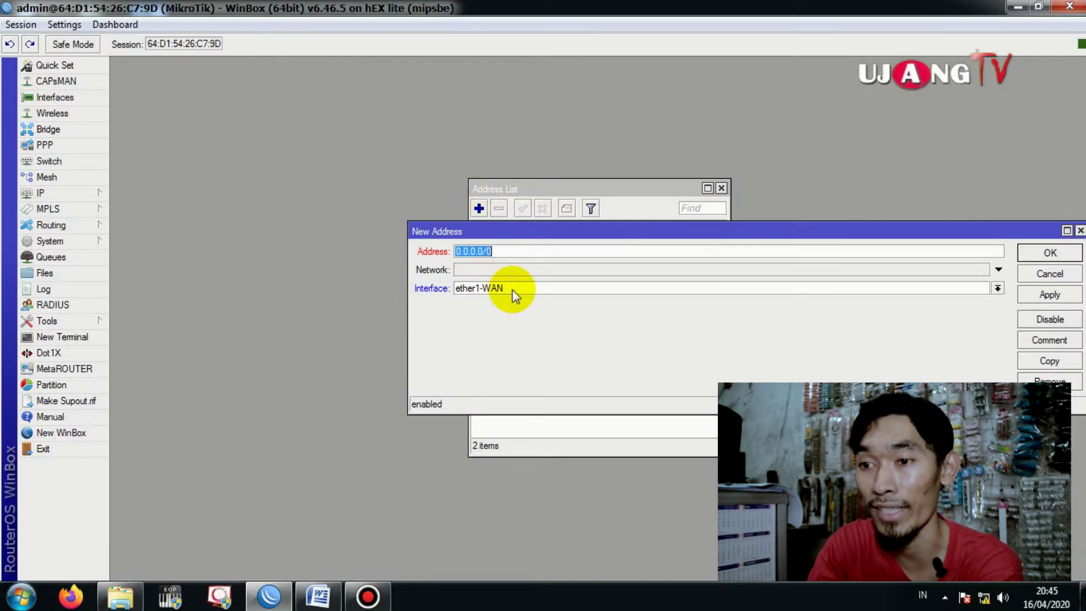
text(192.168.20)
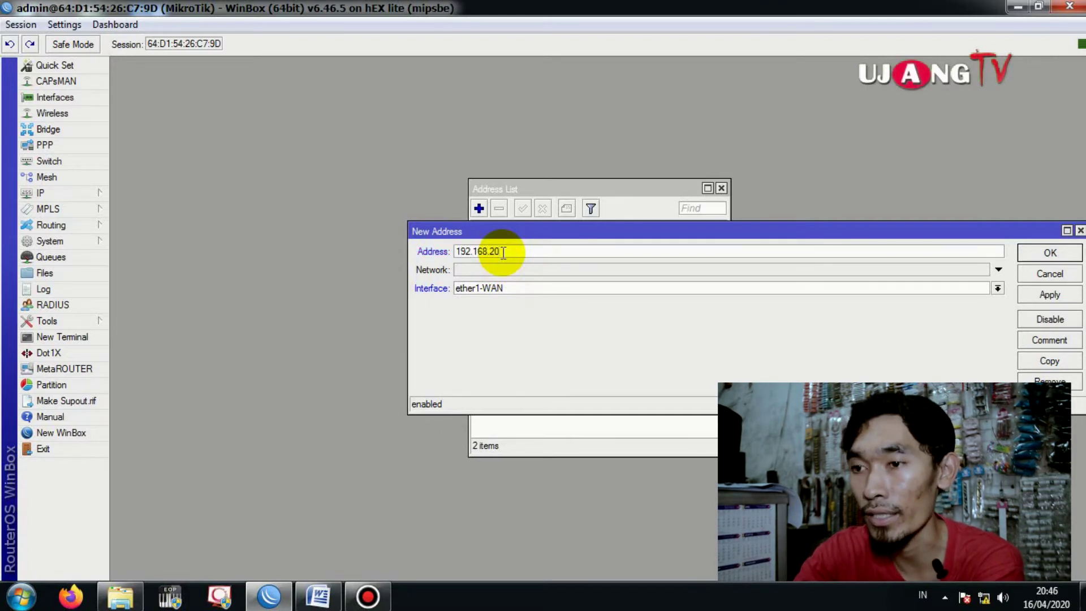
text(.18)
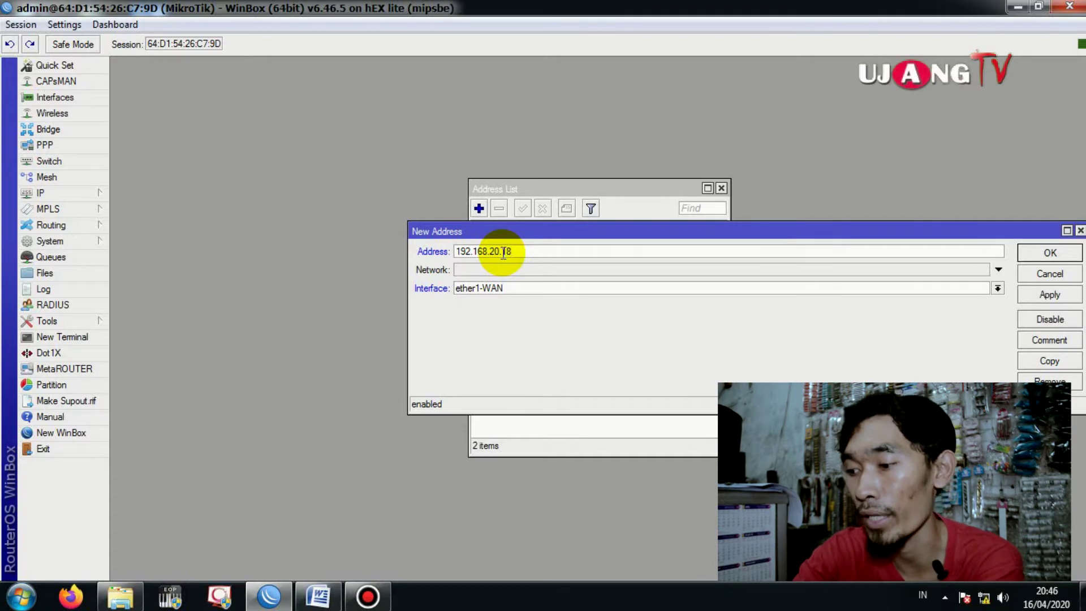
key(BackSpace)
text(/24)
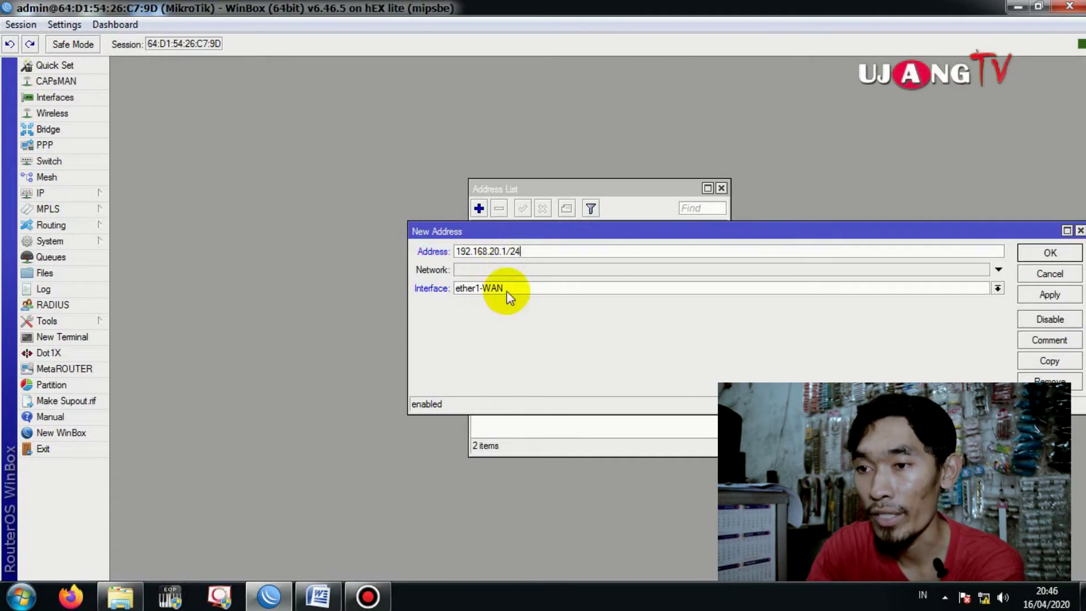
click(527, 298)
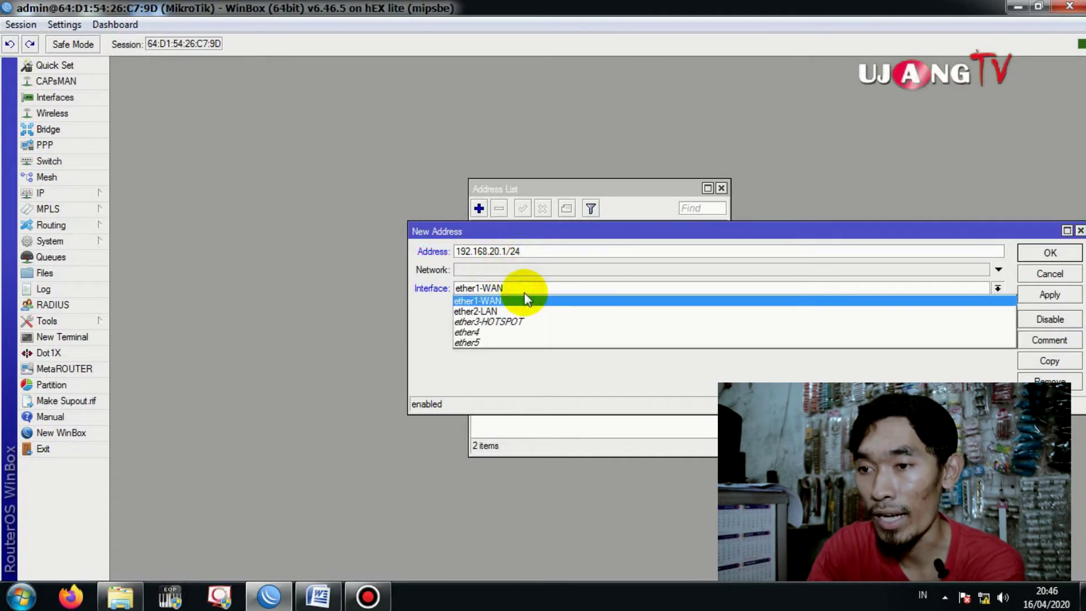
click(516, 323)
click(1050, 295)
click(1049, 253)
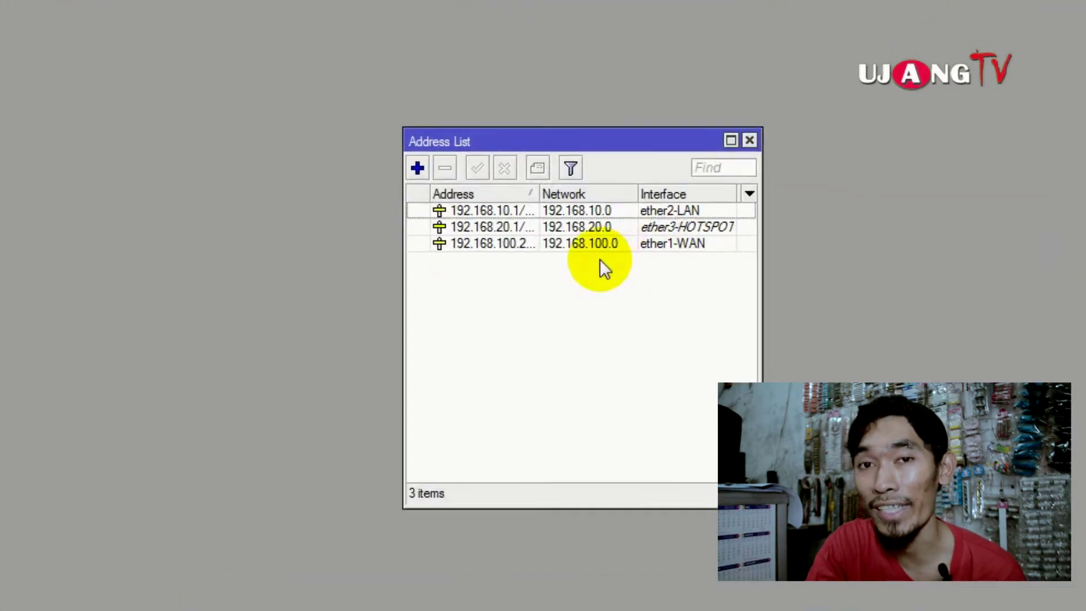
- Review the WAN, LAN and HOTSPOT entries and their networks in the address list, and close the list
click(585, 245)
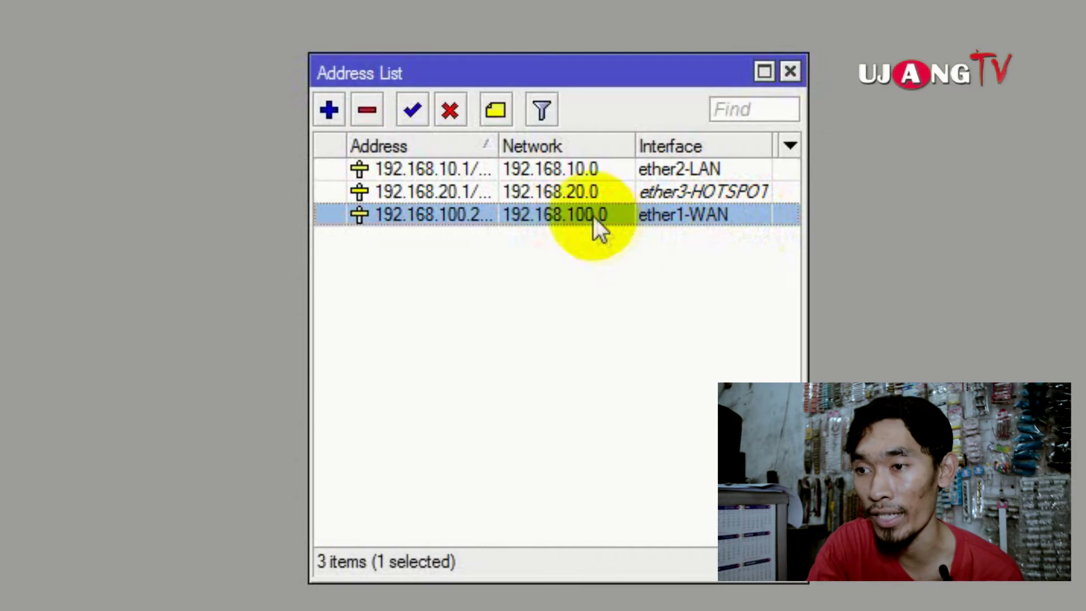
click(575, 194)
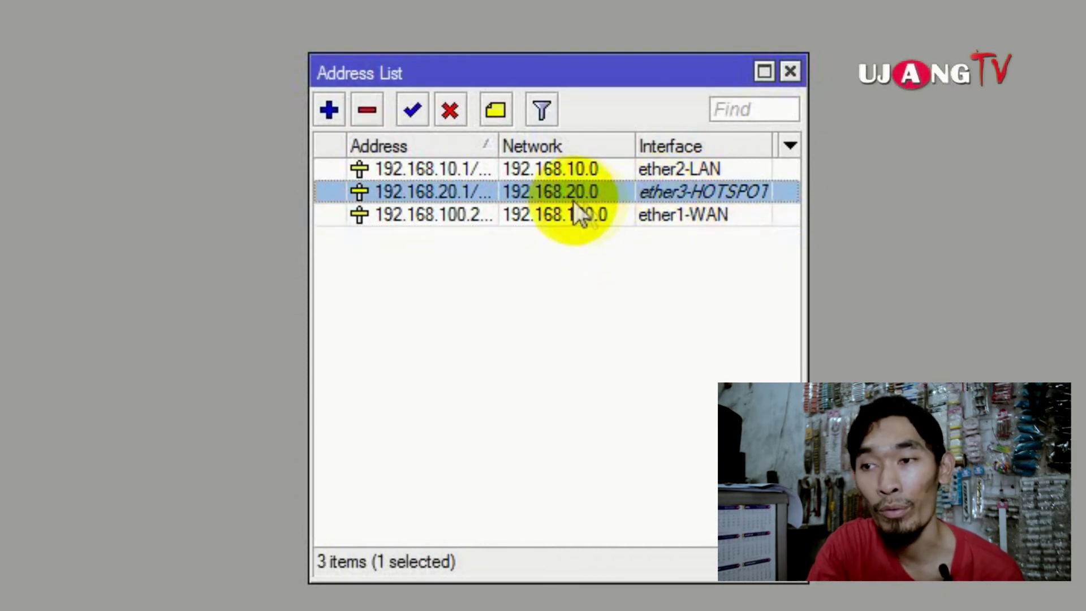
click(576, 169)
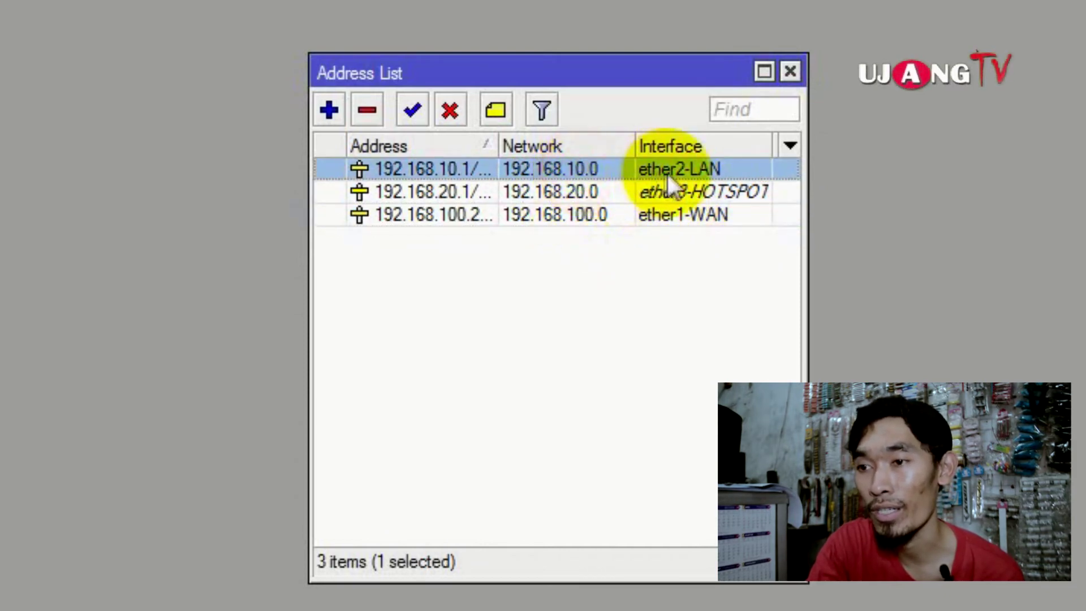
click(584, 191)
click(582, 170)
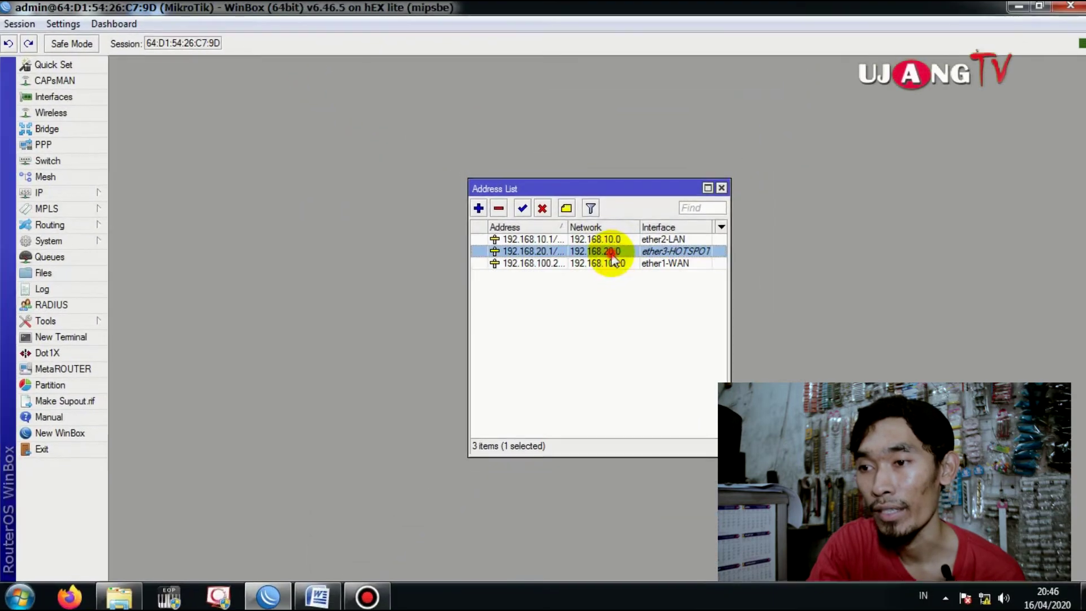
click(613, 248)
click(613, 242)
click(613, 247)
click(613, 242)
click(613, 251)
click(613, 263)
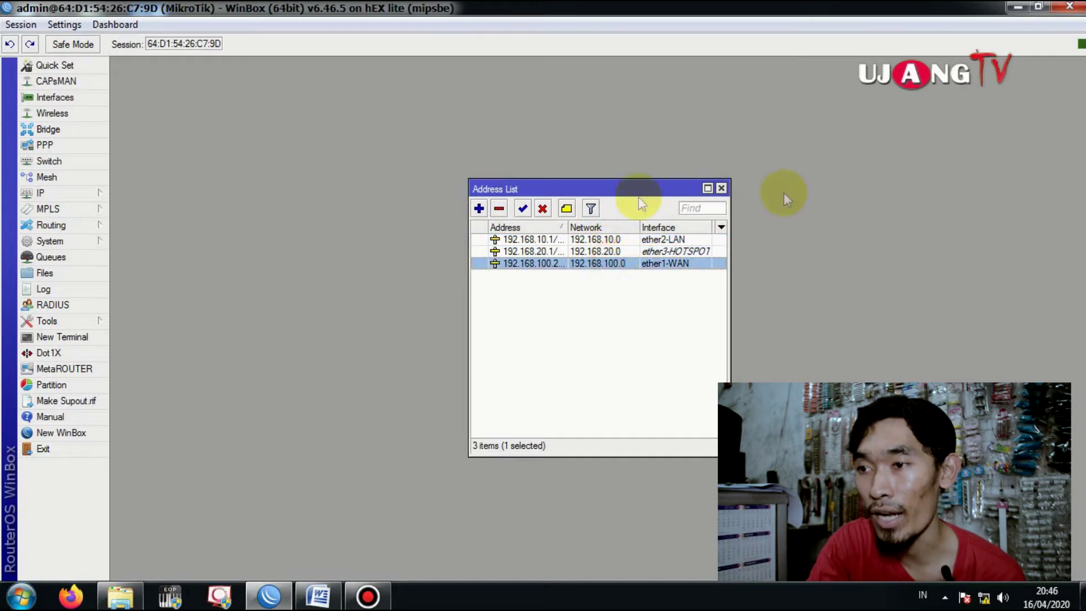
click(722, 189)
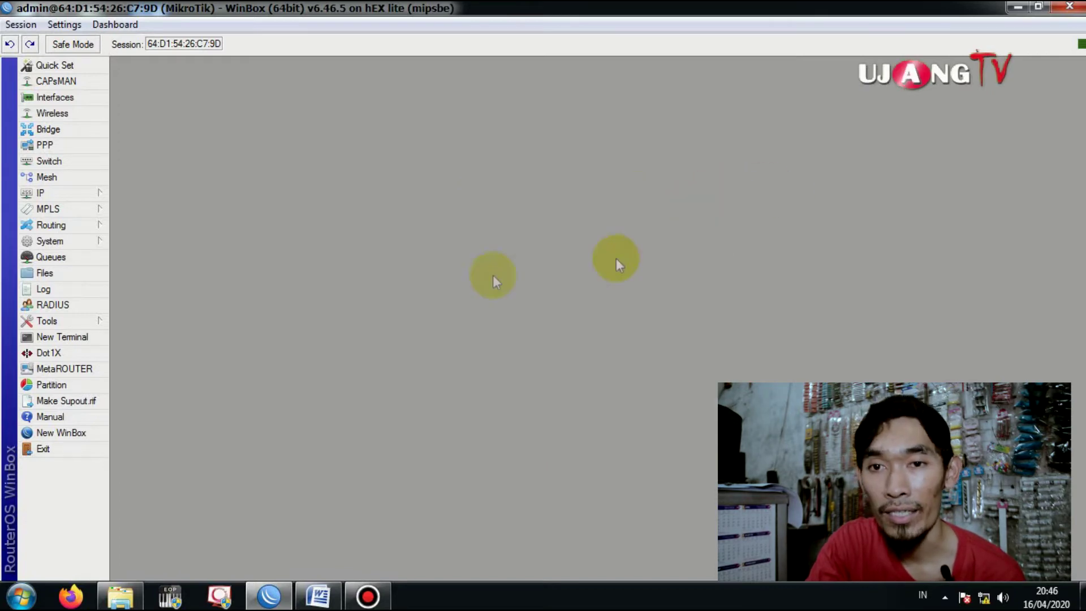
- Start DHCP server setup on ether2-LAN and accept the suggested address space, gateway, address range and DNS servers
click(56, 193)
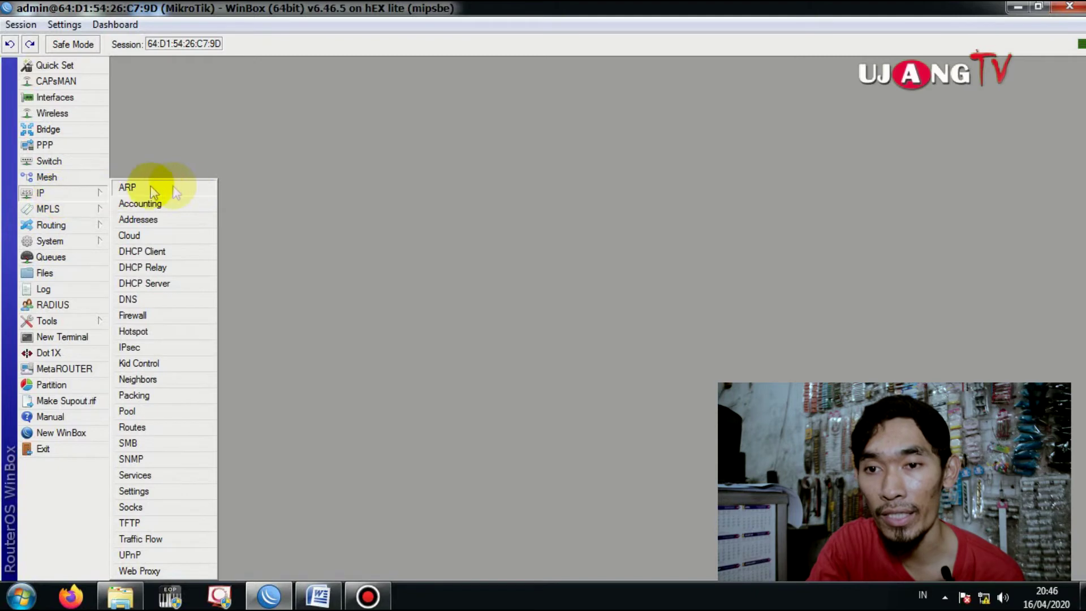
click(154, 283)
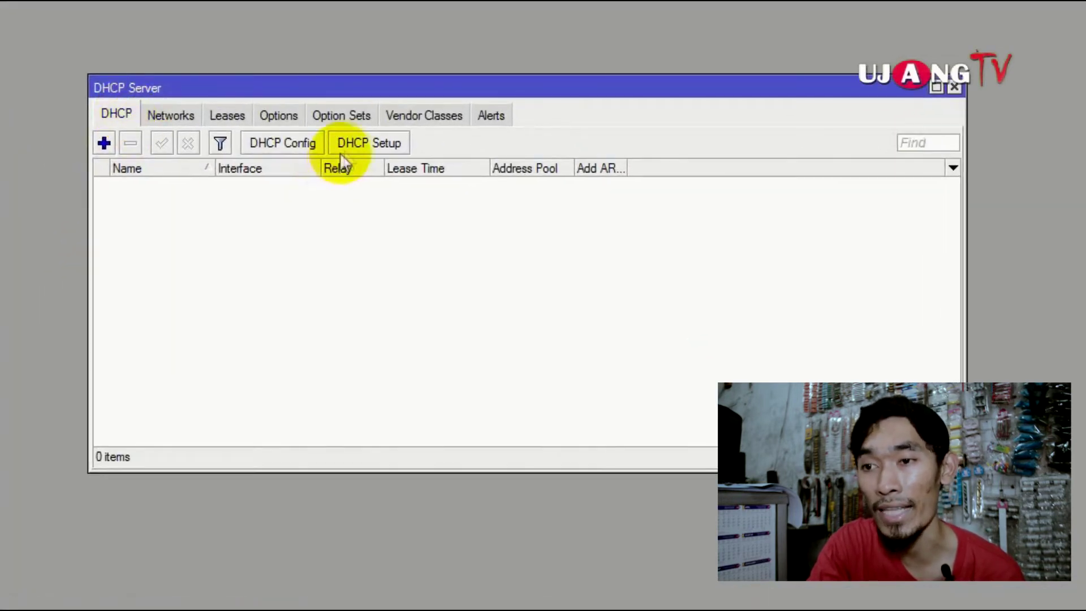
click(355, 145)
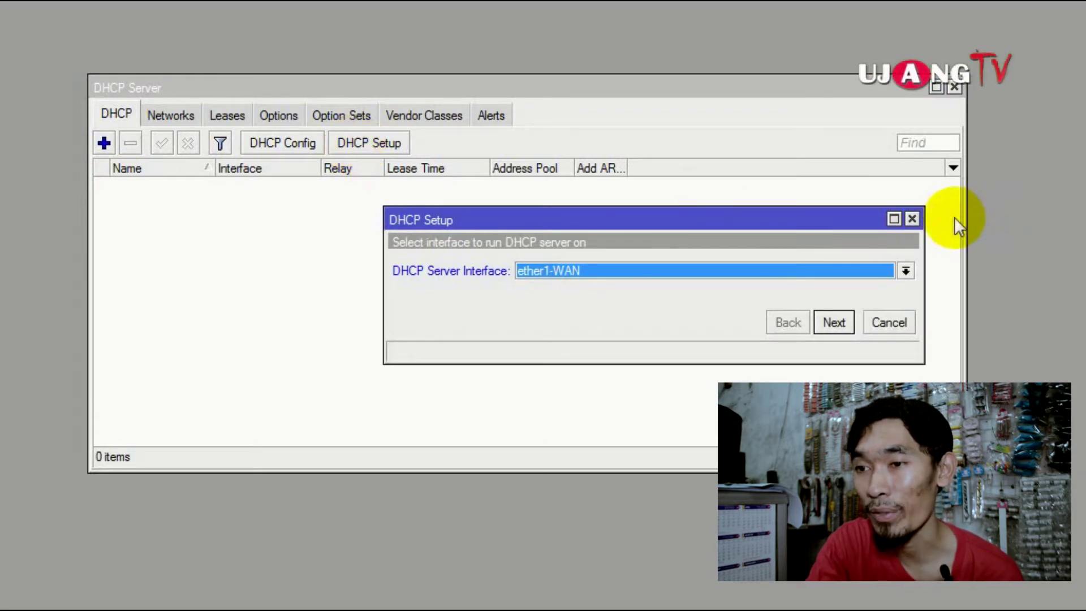
click(911, 219)
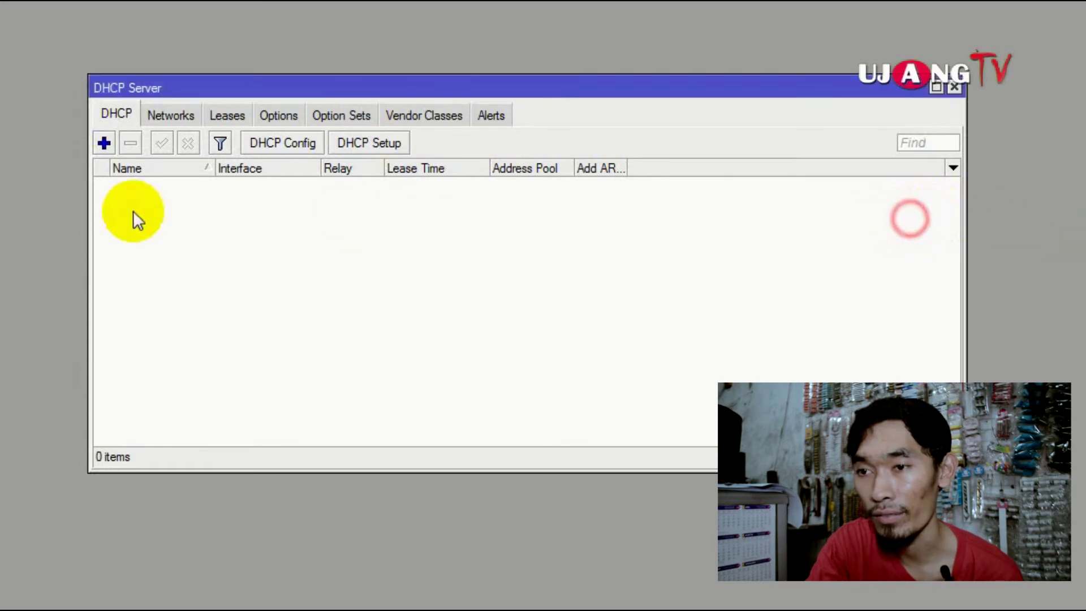
click(343, 148)
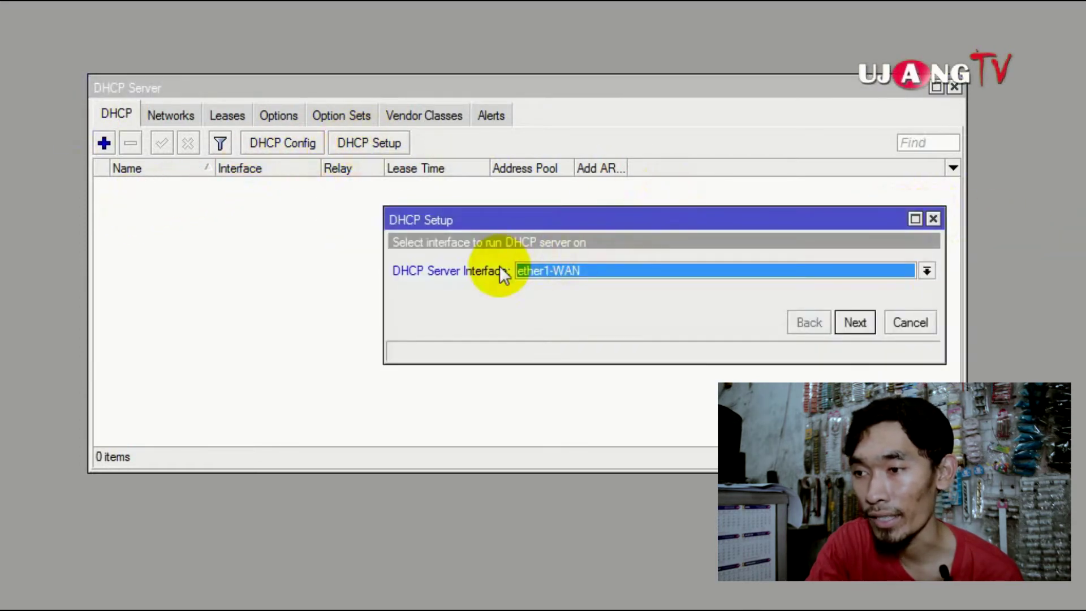
click(723, 272)
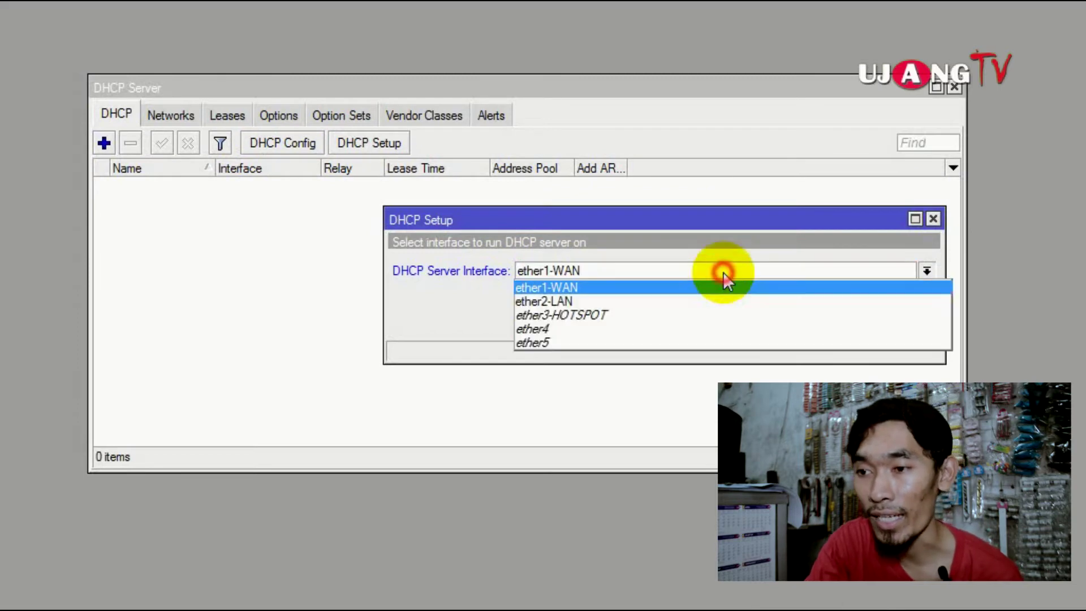
click(667, 302)
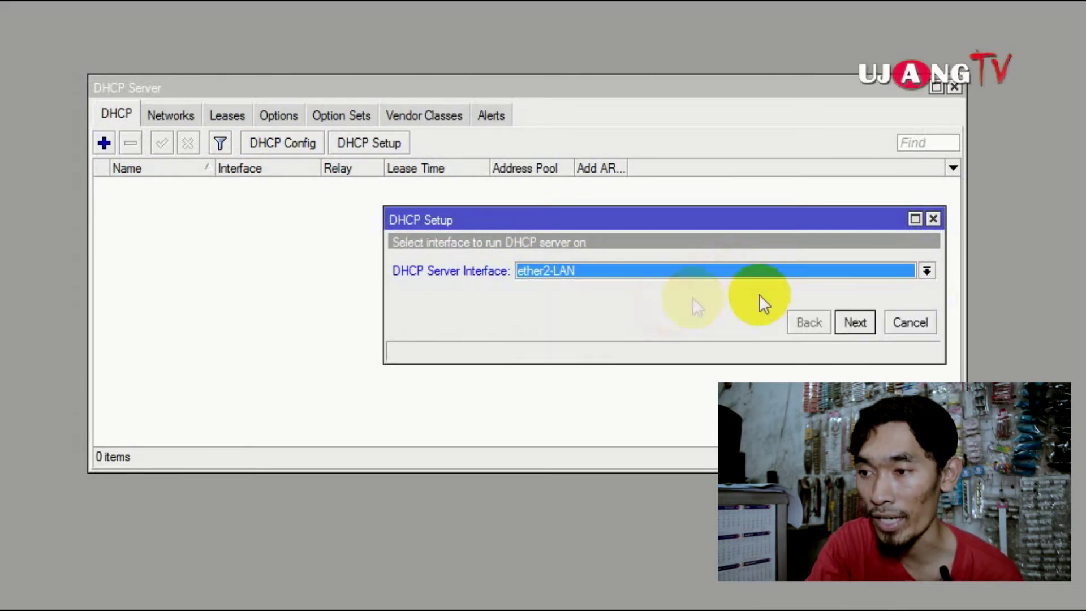
click(854, 324)
click(855, 322)
click(854, 322)
click(854, 322)
click(853, 323)
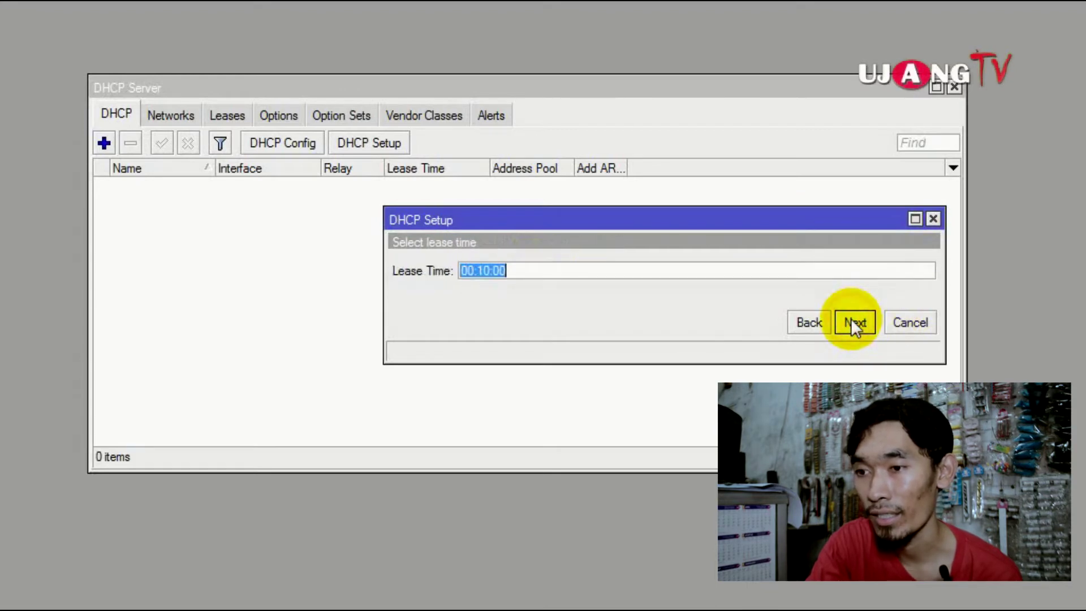
- Set the DHCP lease time to 24:00:00 and complete the setup for ether2-LAN
click(484, 274)
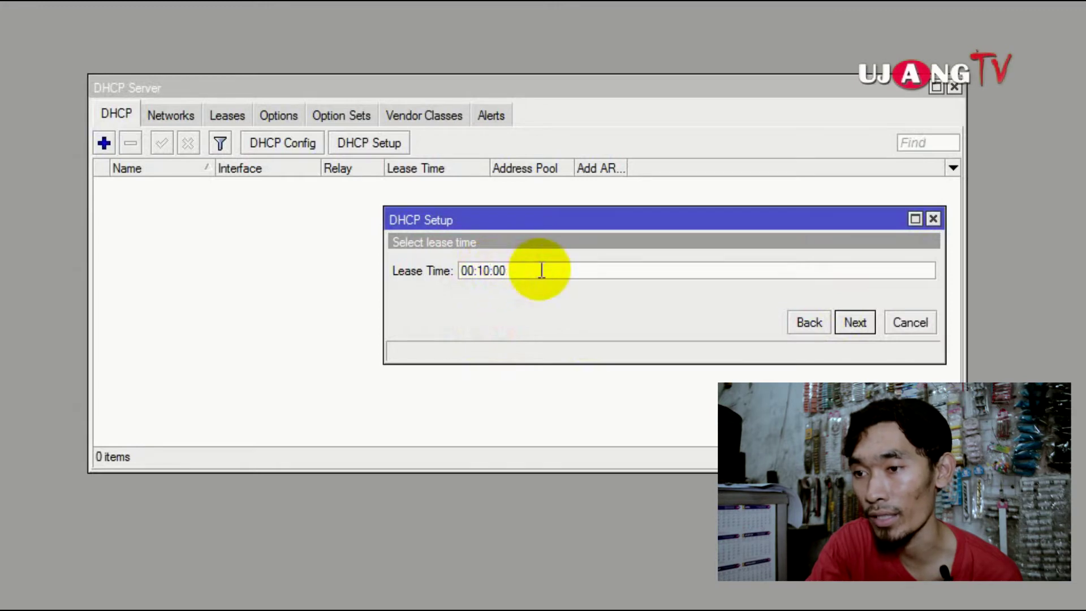
double_click(480, 274)
text(00)
double_click(465, 271)
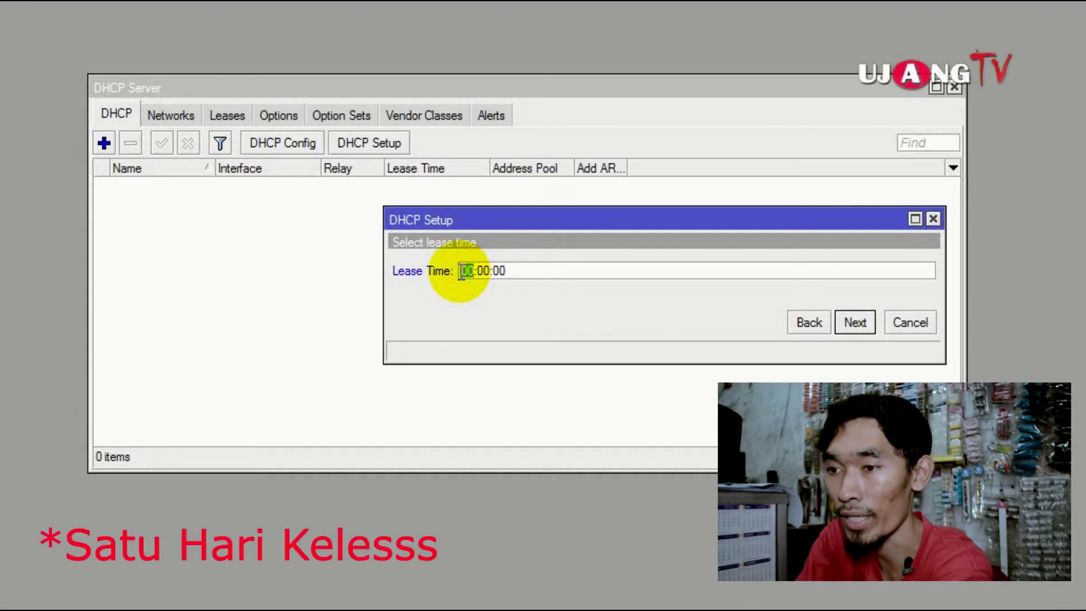
text(24)
click(854, 324)
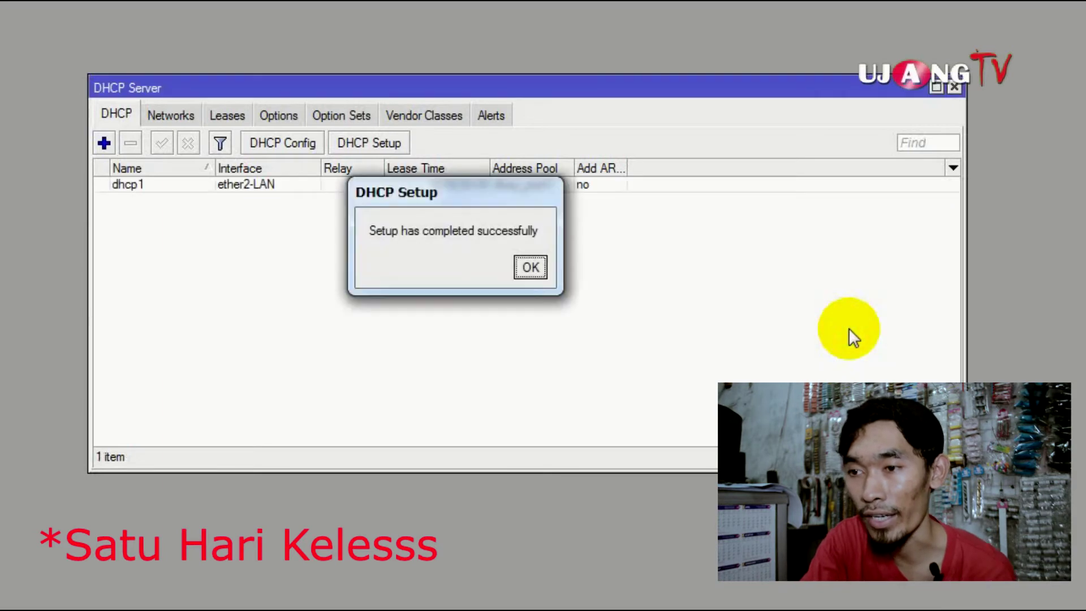
click(529, 267)
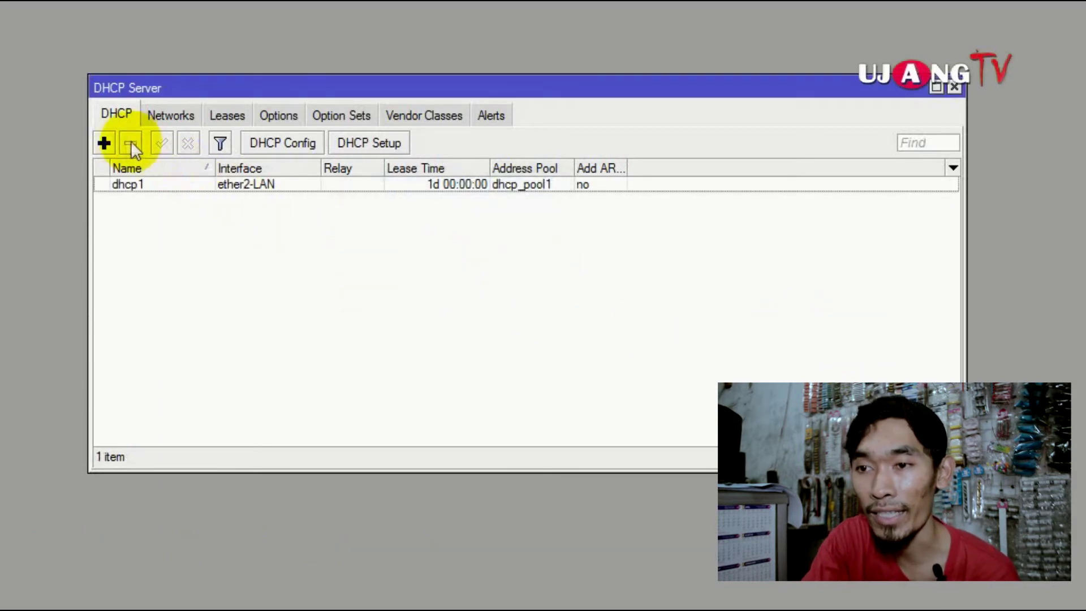
- Set up DHCP on ether3-HOTSPOT with the suggested network values and lease time 1d 00:00:00, and close the DHCP server list
click(362, 144)
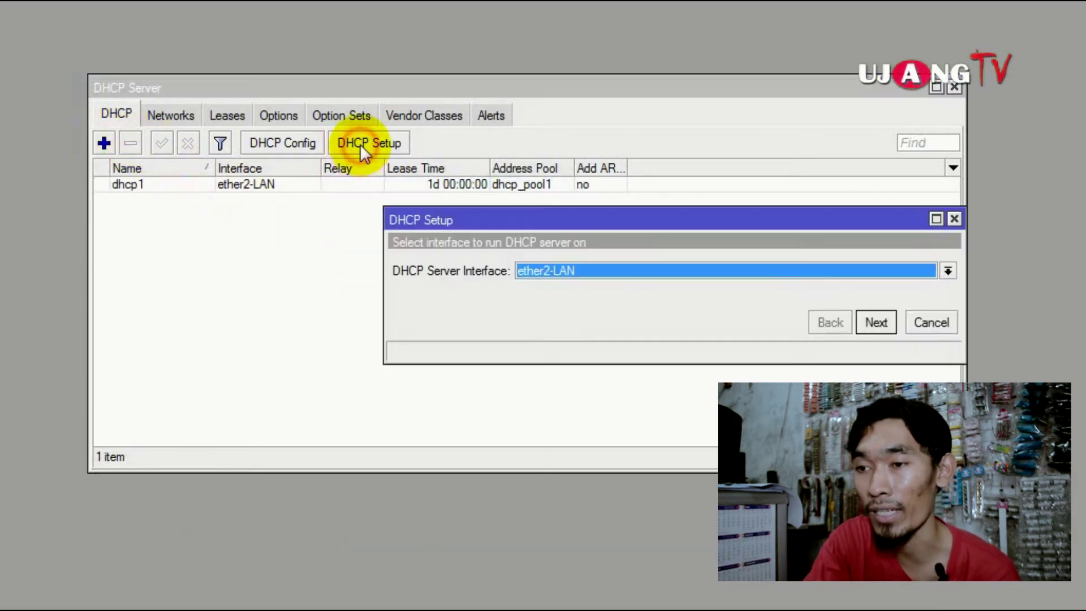
click(559, 275)
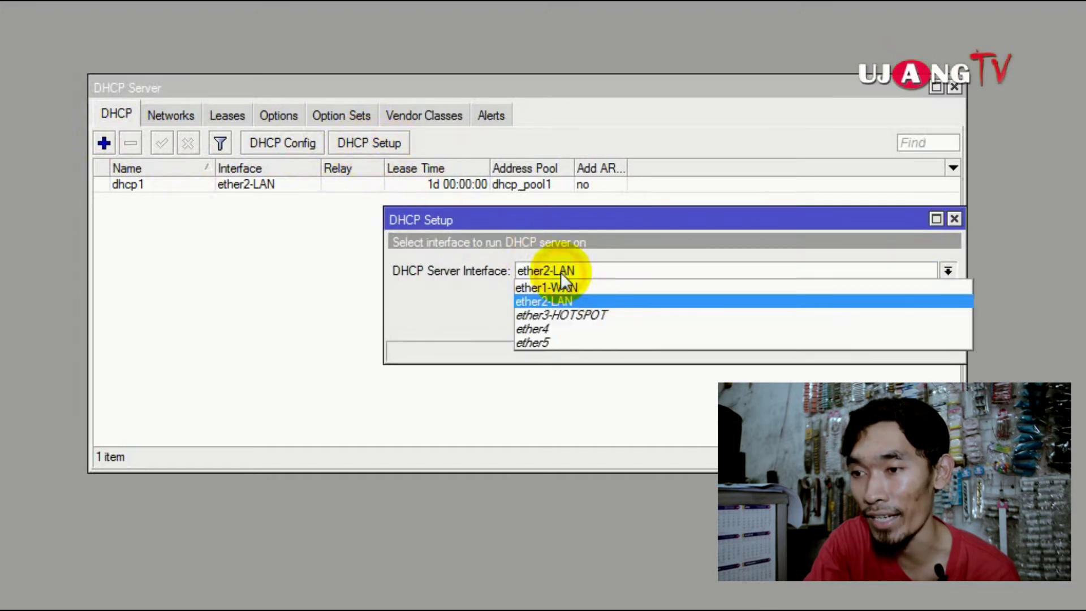
click(586, 316)
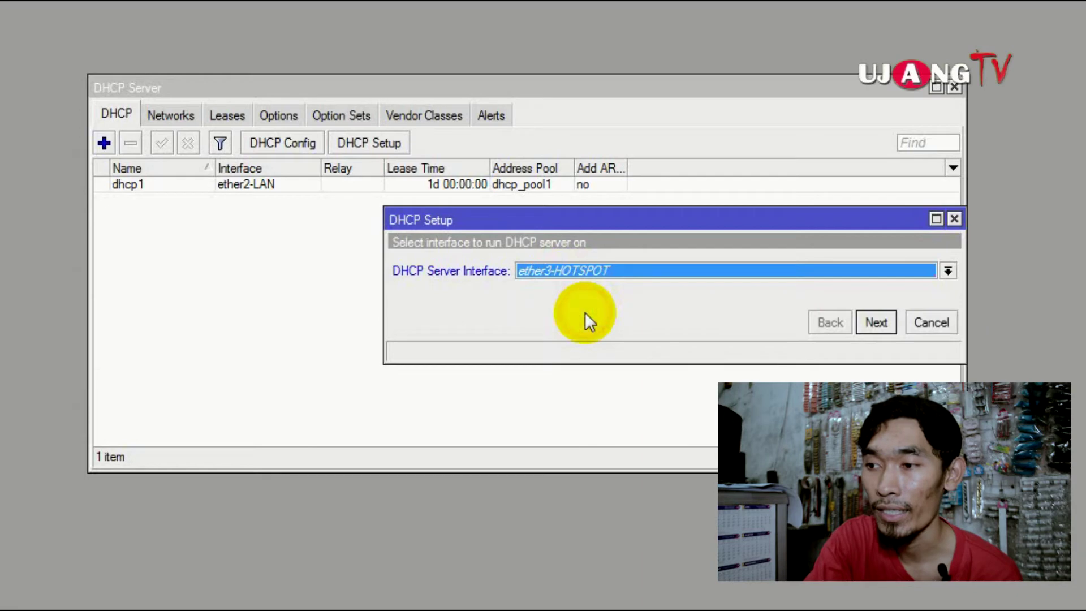
click(875, 324)
click(876, 323)
click(877, 323)
click(875, 324)
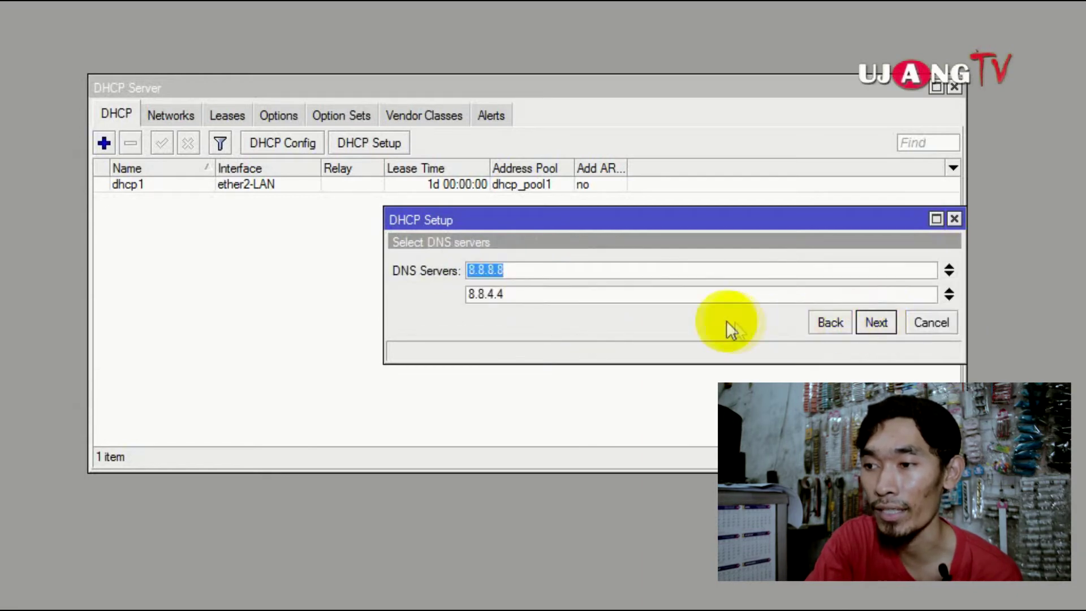
click(876, 324)
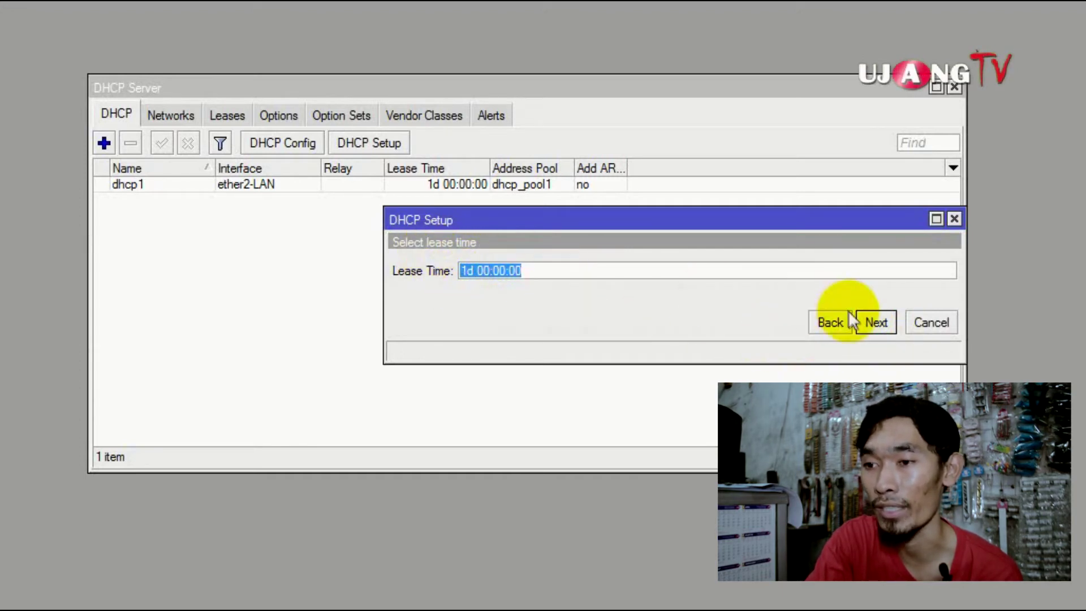
click(880, 320)
click(528, 264)
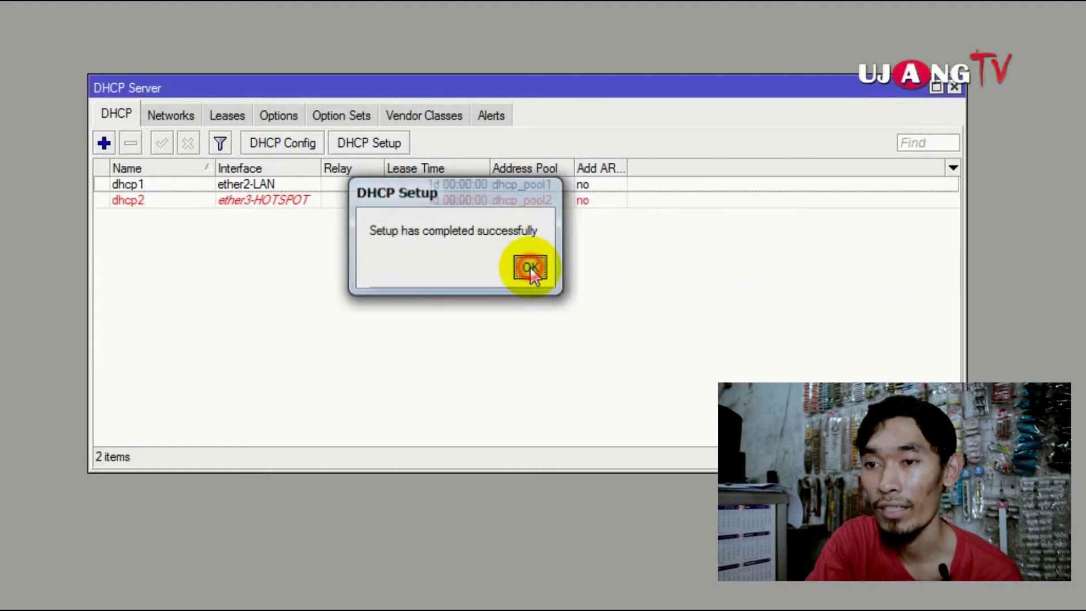
click(295, 186)
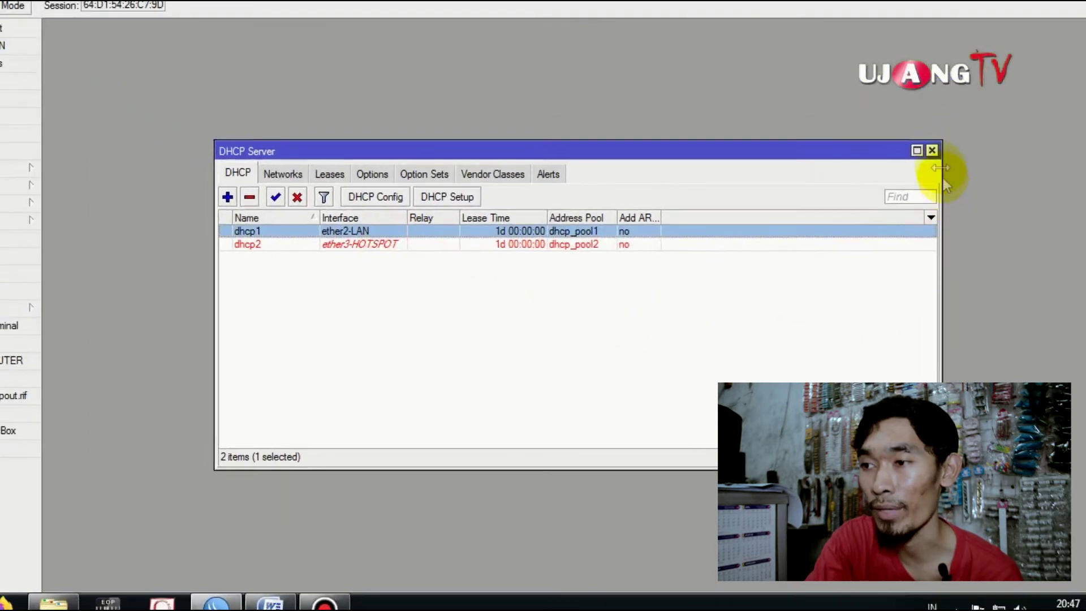
click(954, 89)
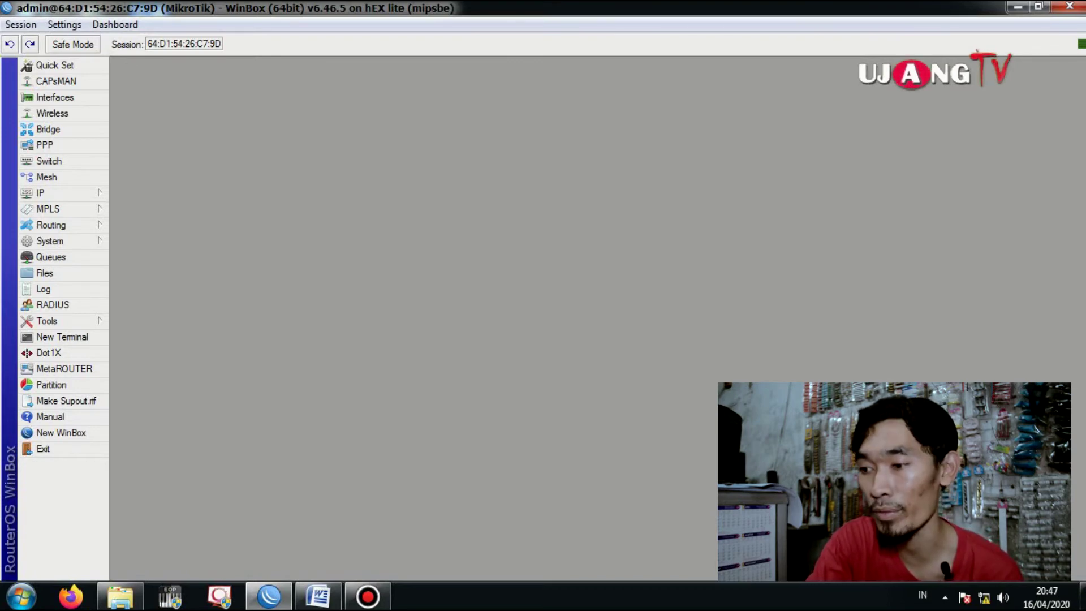
- Open the Windows Network and Sharing Center, check the Local Area Connection's IPv4 address in its details, and close them
right_click(984, 596)
click(981, 586)
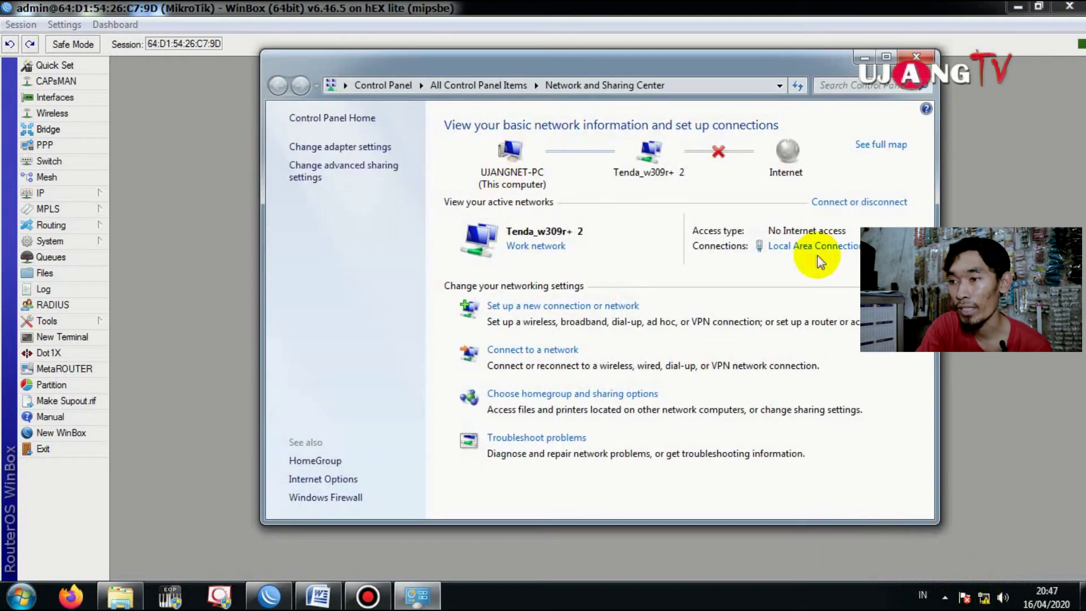
click(803, 245)
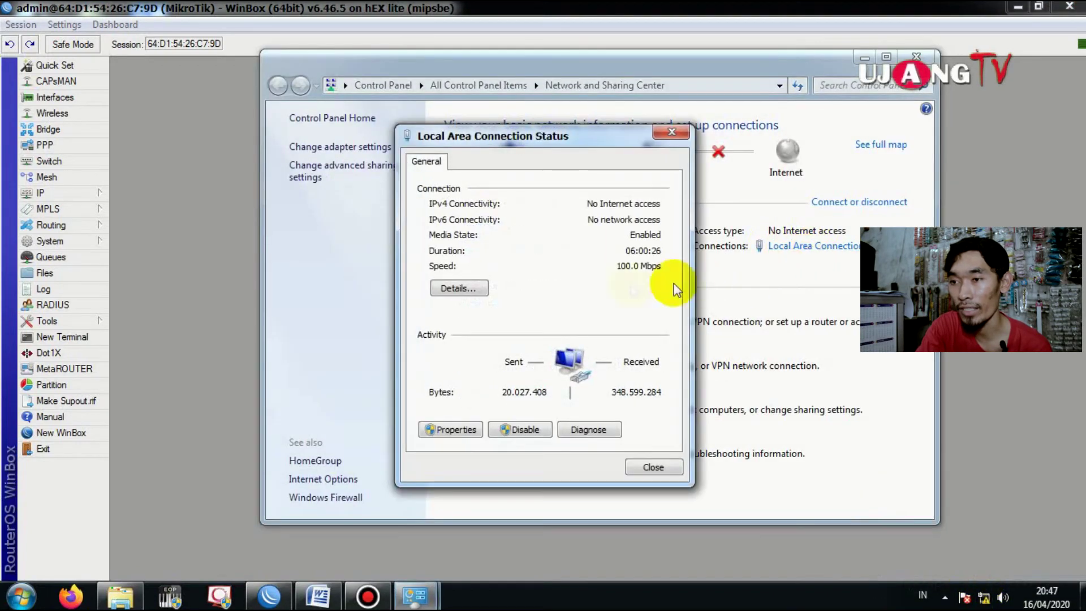
click(461, 290)
click(515, 276)
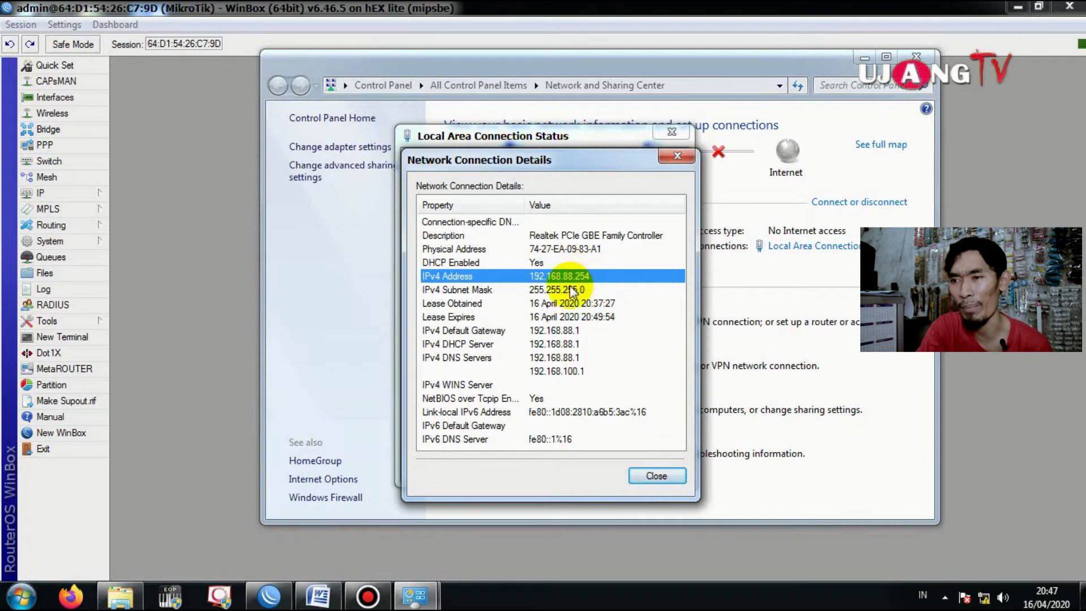
click(656, 477)
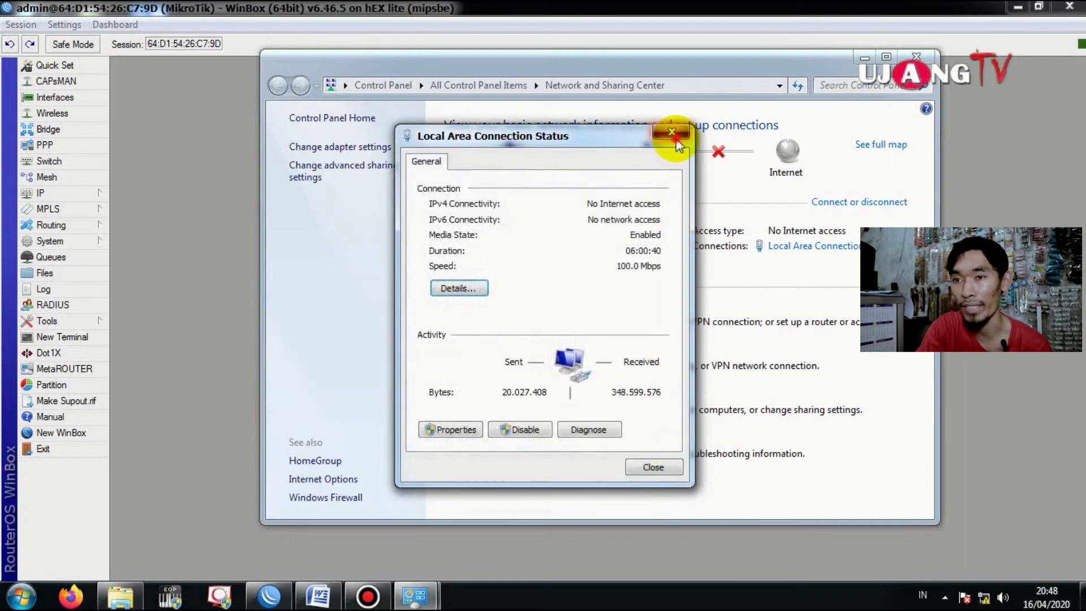
click(675, 134)
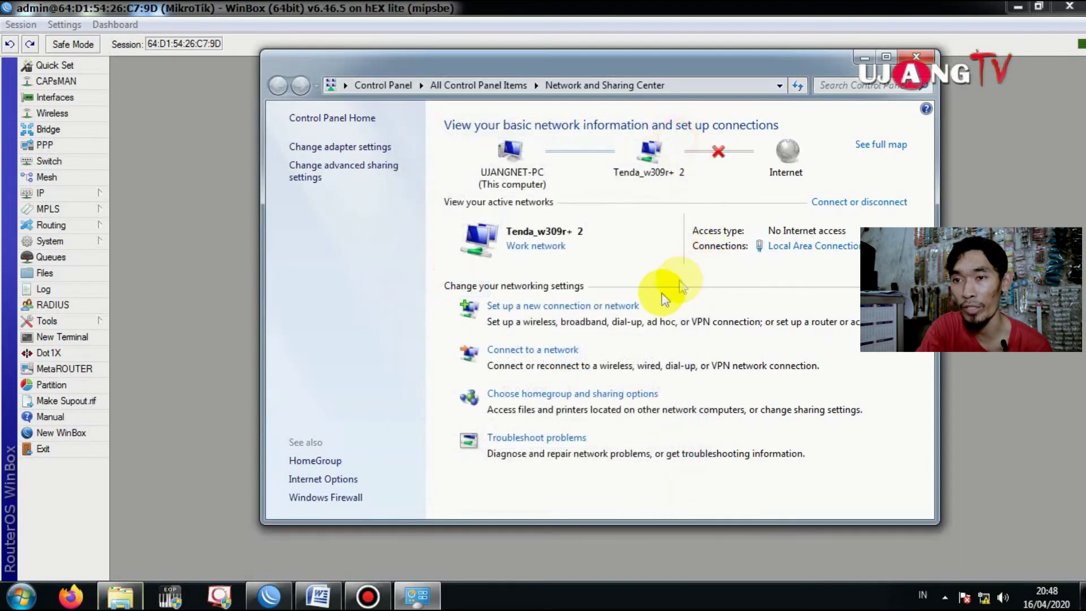
- Disable and re-enable the Local Area Connection in the computer's adapter settings
click(367, 148)
click(582, 151)
right_click(582, 153)
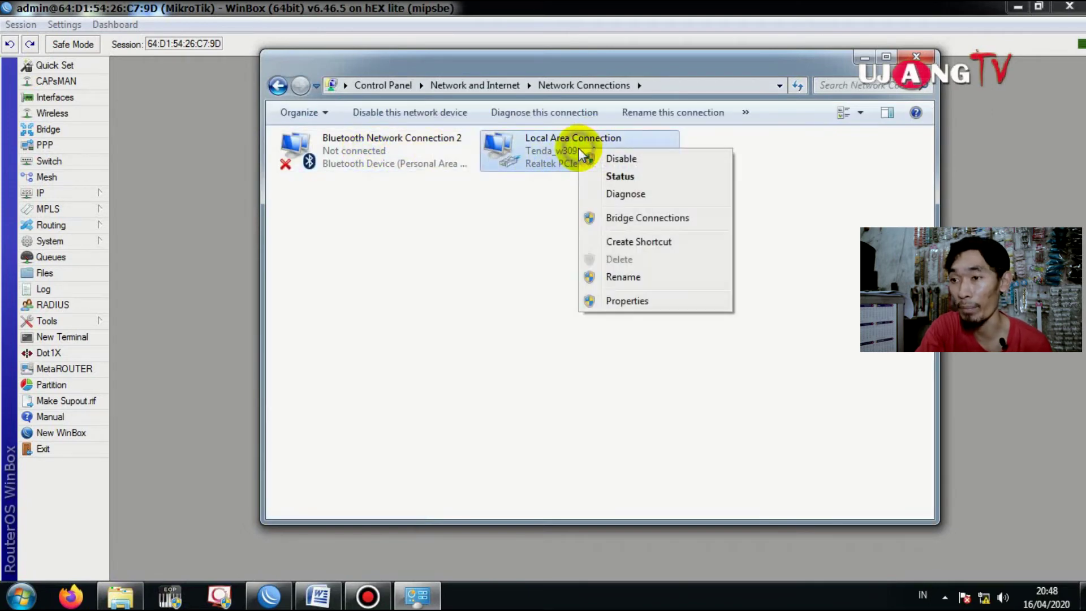
click(596, 160)
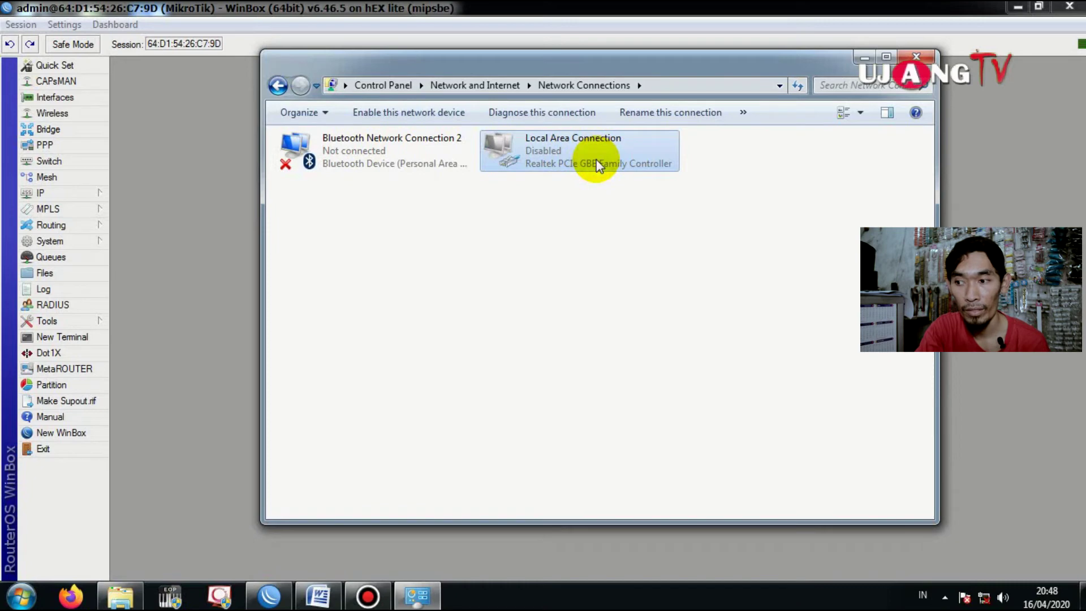
click(598, 259)
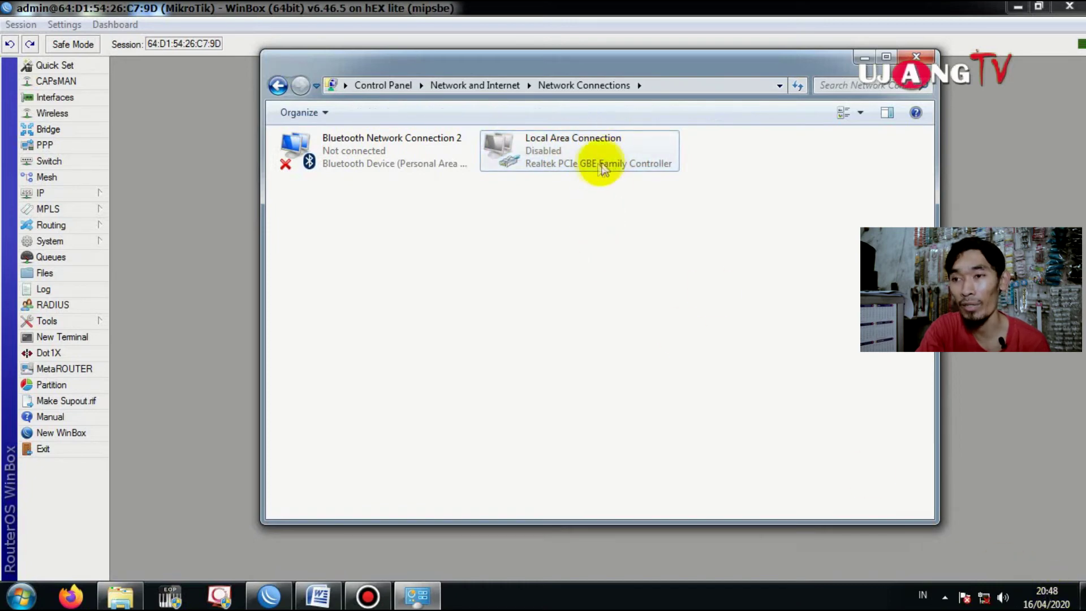
right_click(557, 152)
click(575, 159)
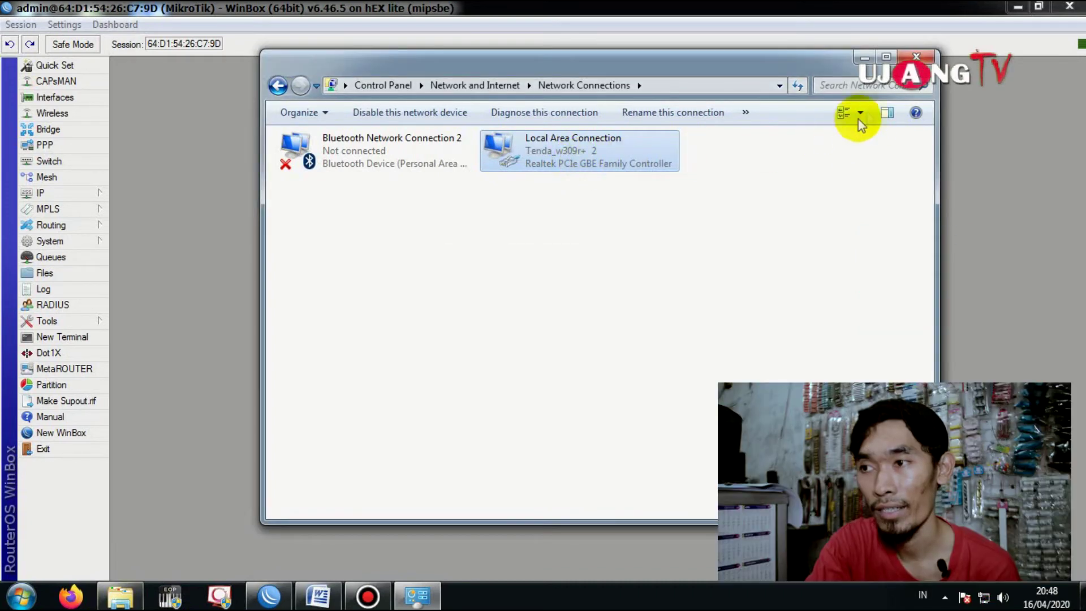
- Check the IPv4 address of the restarted Local Area Connection in its details, and close the status dialogs
click(278, 86)
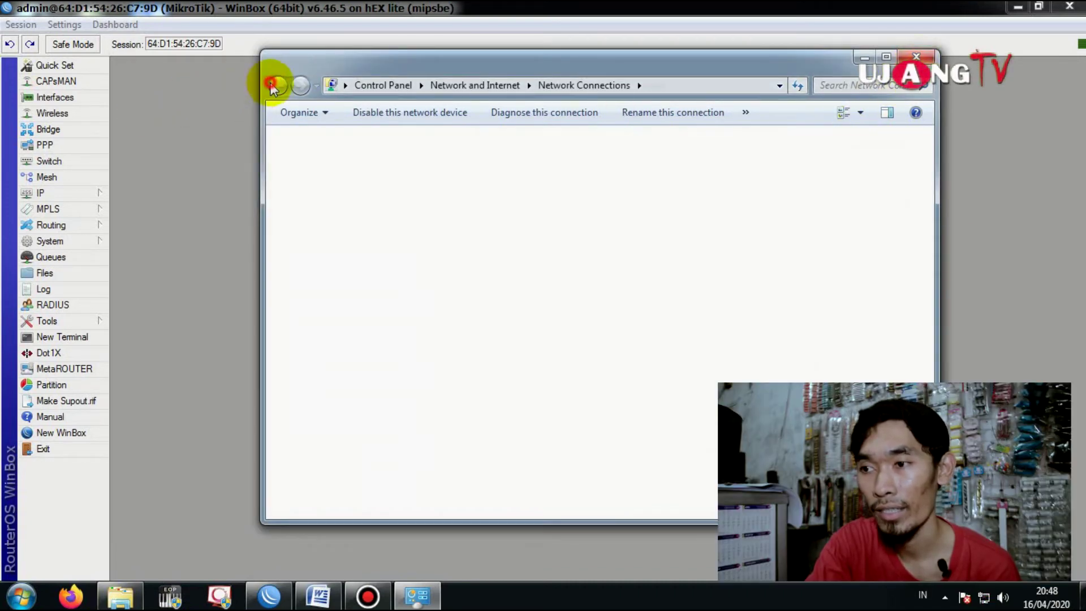
click(812, 246)
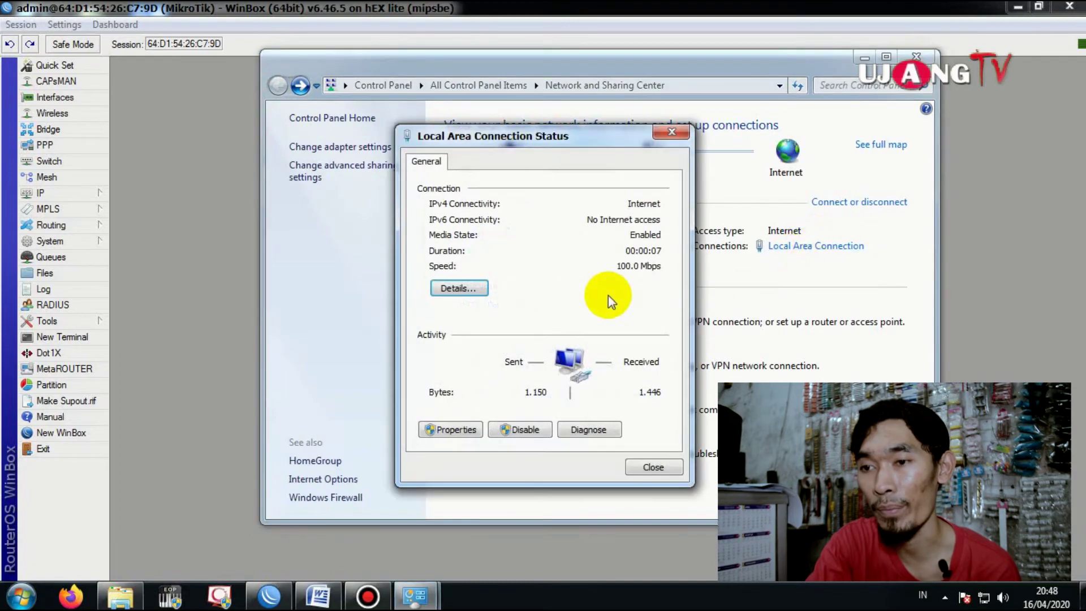
click(459, 289)
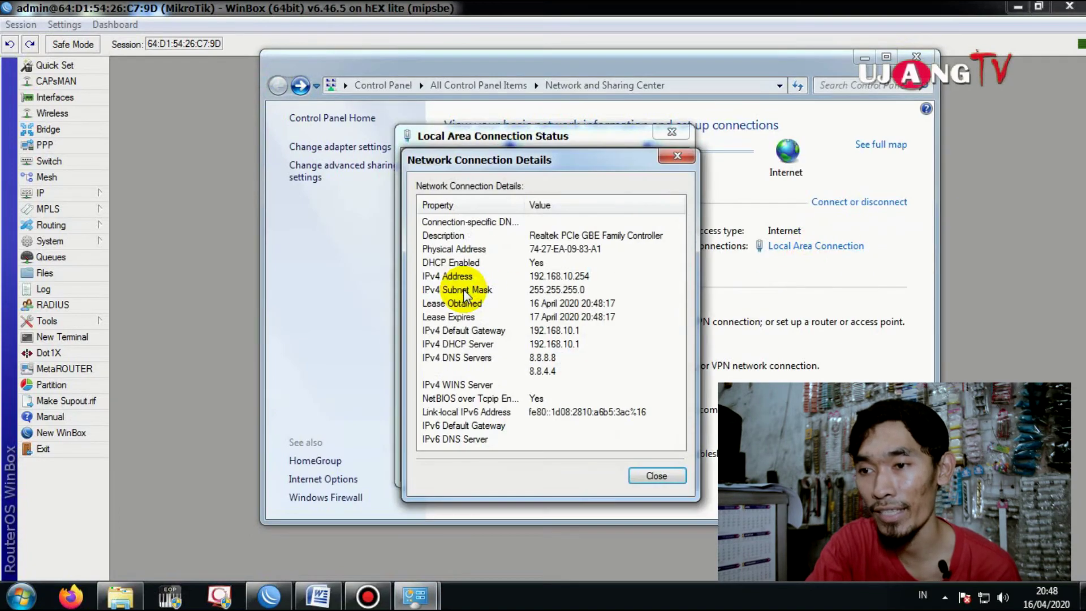
click(545, 276)
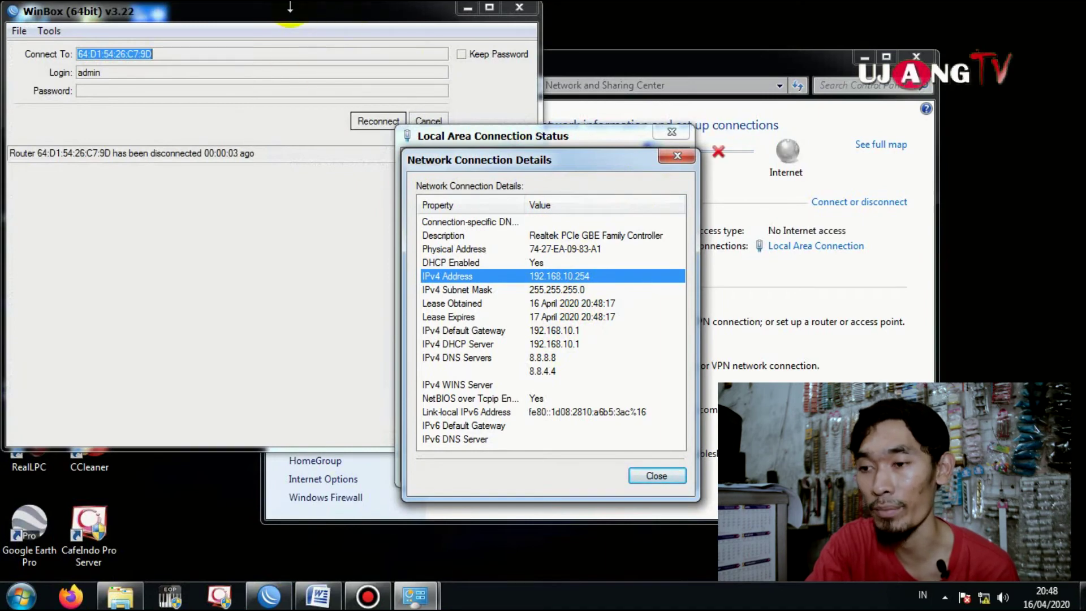
click(667, 473)
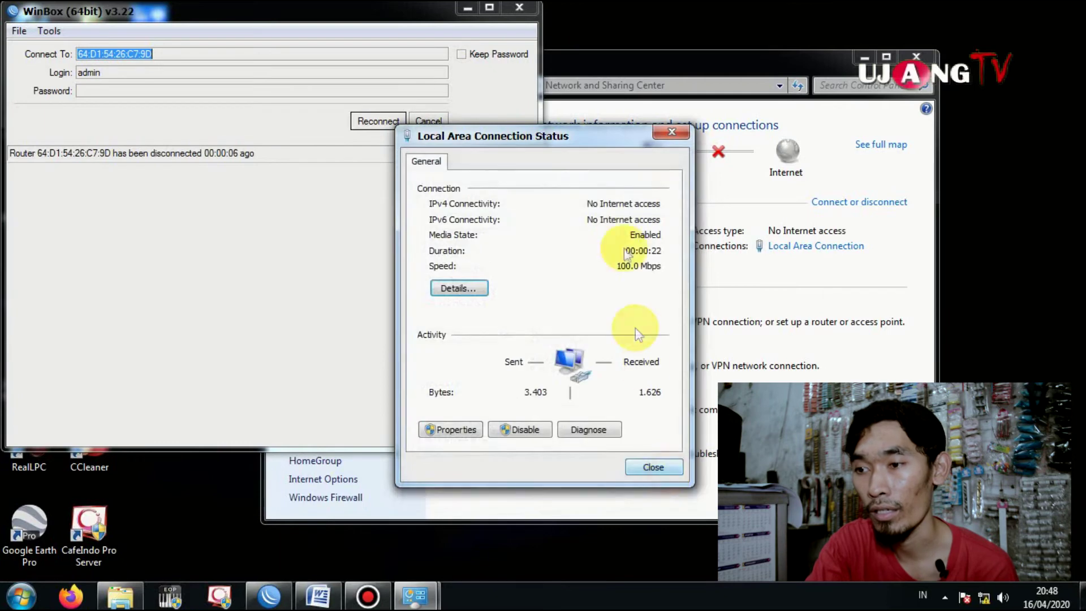
click(670, 475)
- Cancel the reconnection attempt and connect to the neighbouring router at 192.168.10.1 with the admin login
click(428, 122)
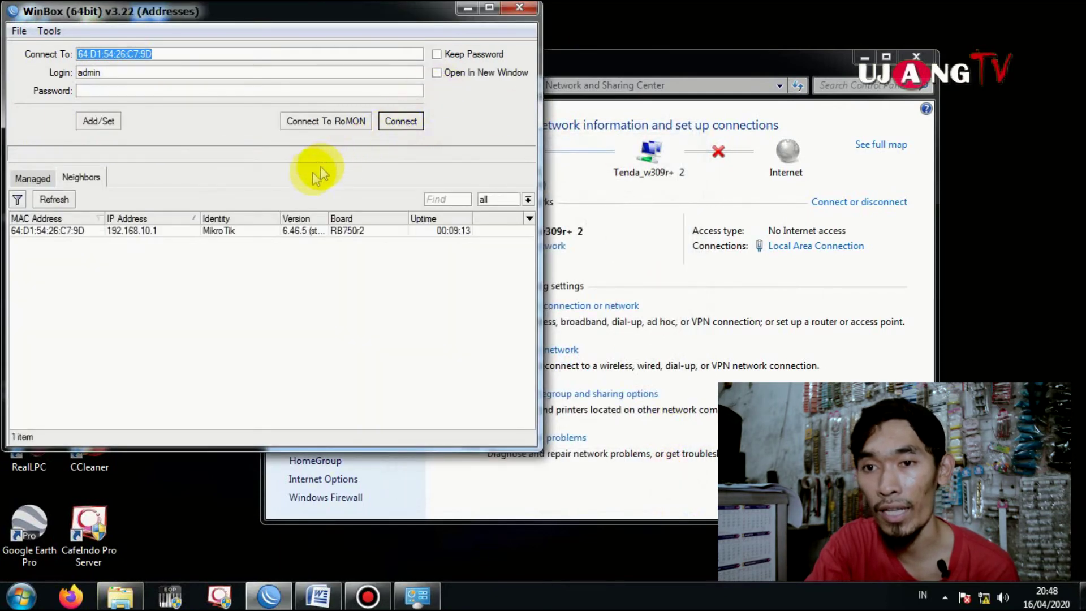
click(156, 230)
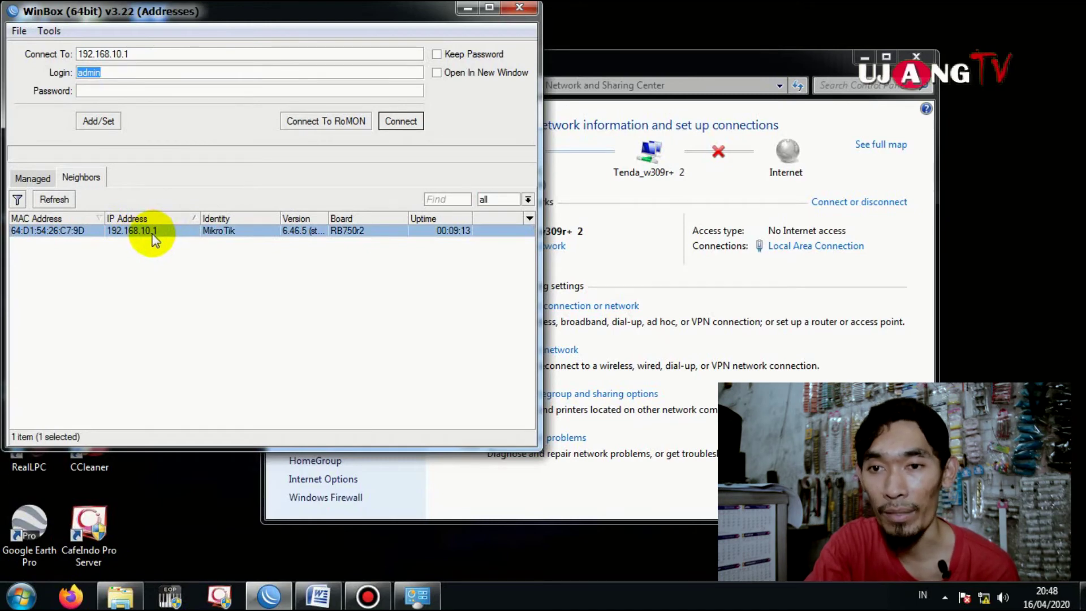
click(404, 121)
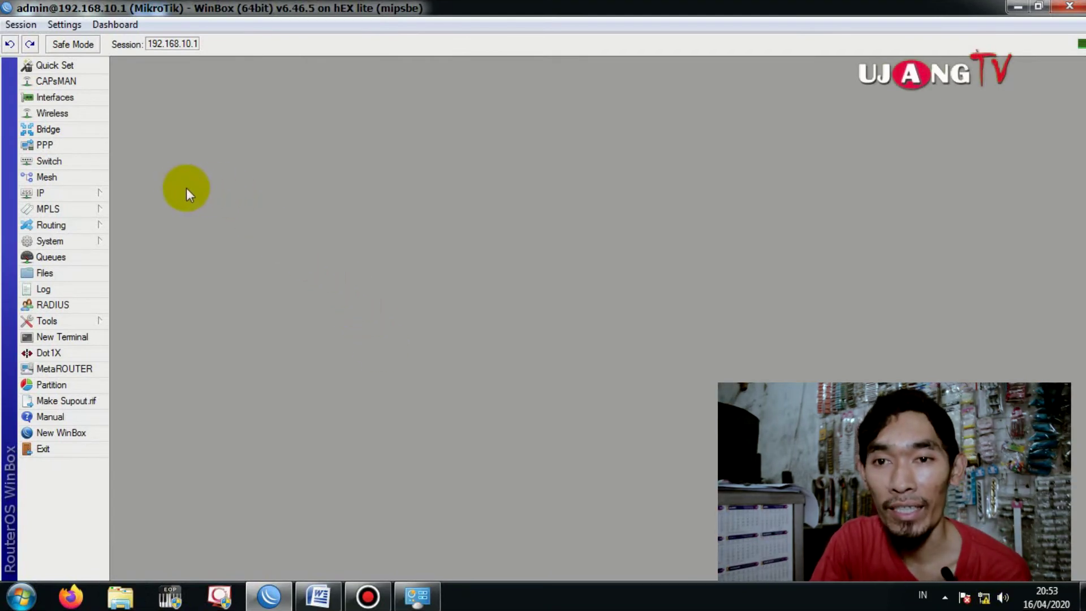
- Open the firewall's NAT rules and start a new rule on the srcnat chain
click(76, 190)
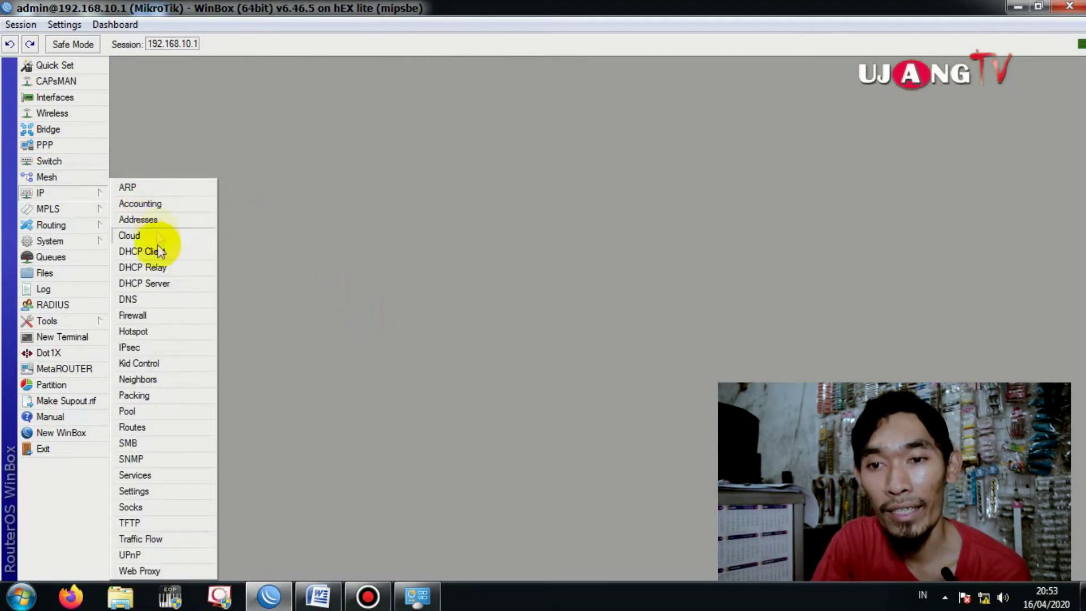
click(157, 315)
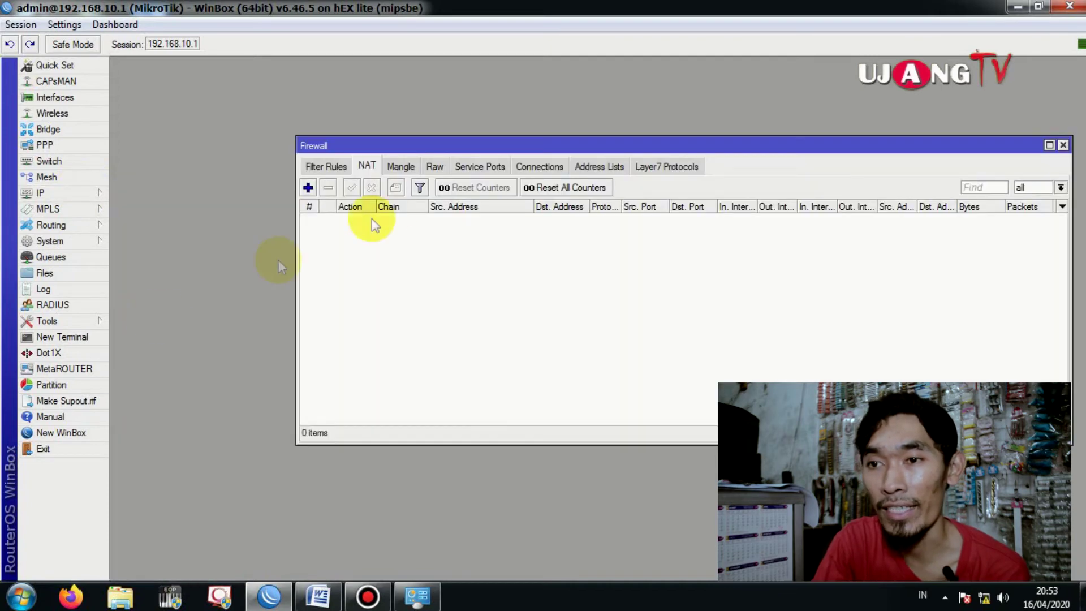
click(333, 167)
click(363, 165)
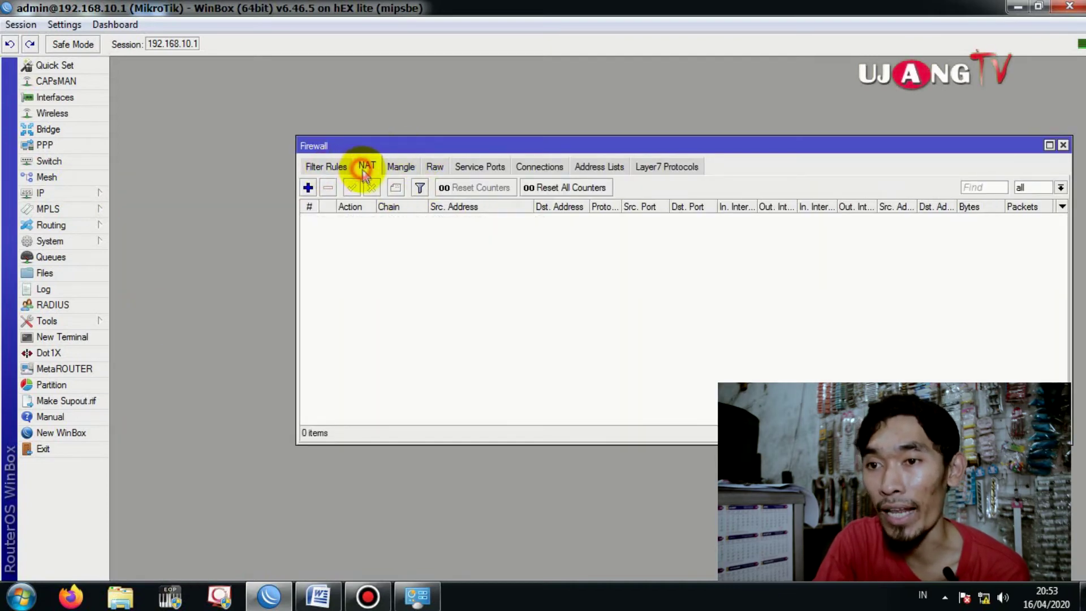
drag(409, 145, 391, 120)
click(290, 164)
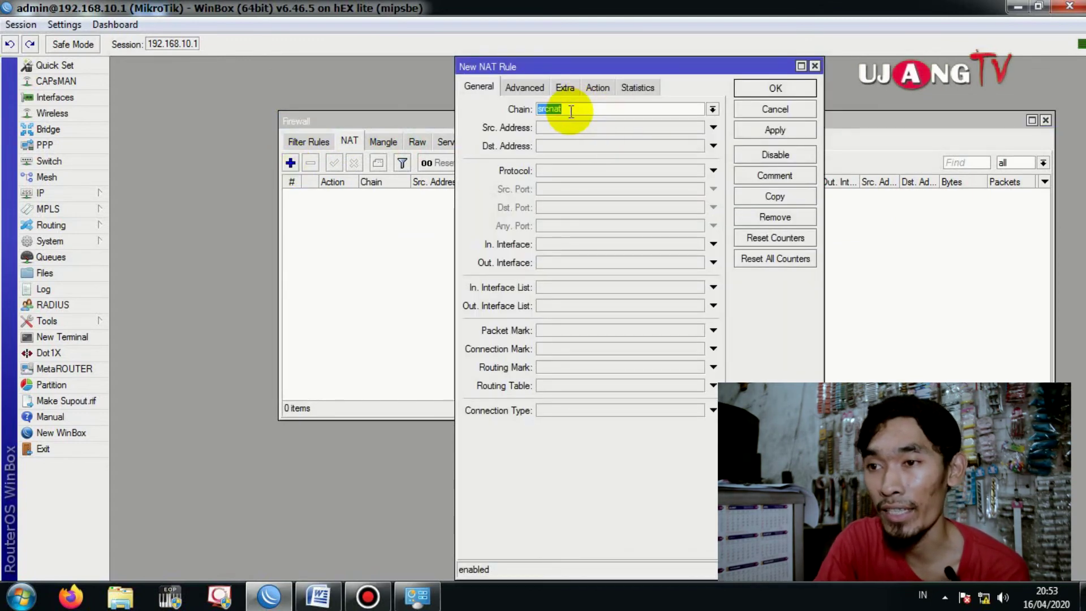
- Bring up the IP address list for reference and enter 192.168.10.1/24 as the new NAT rule's source address
click(582, 128)
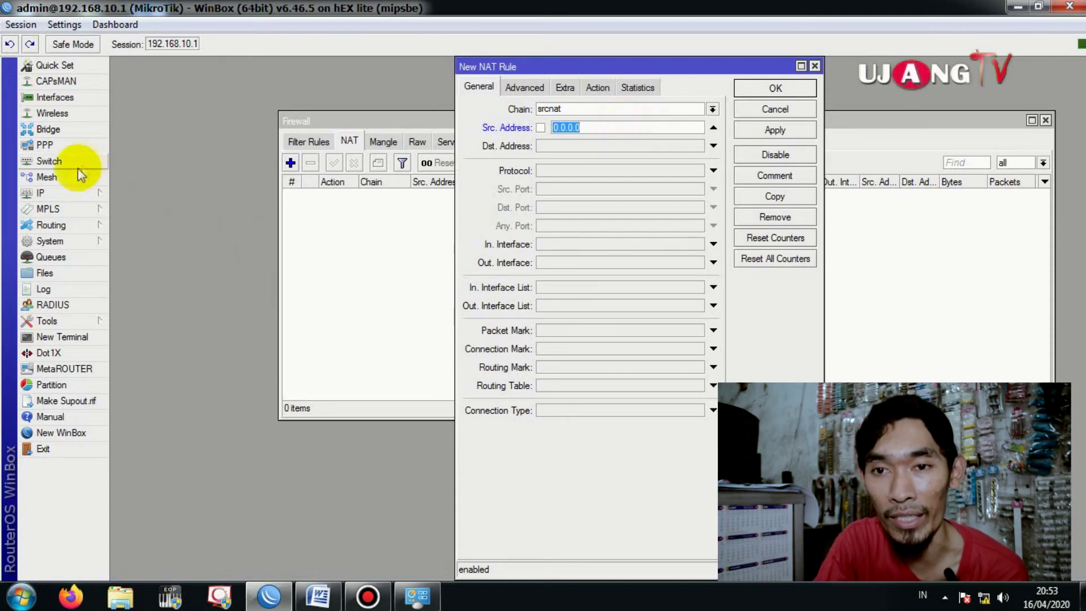
click(71, 193)
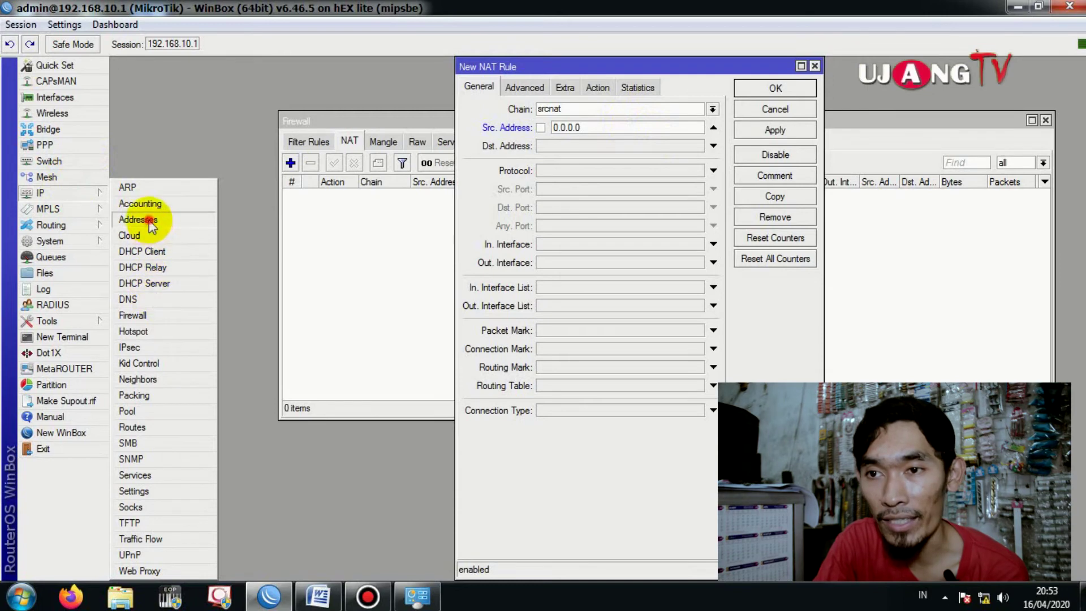
click(138, 220)
drag(307, 105, 260, 120)
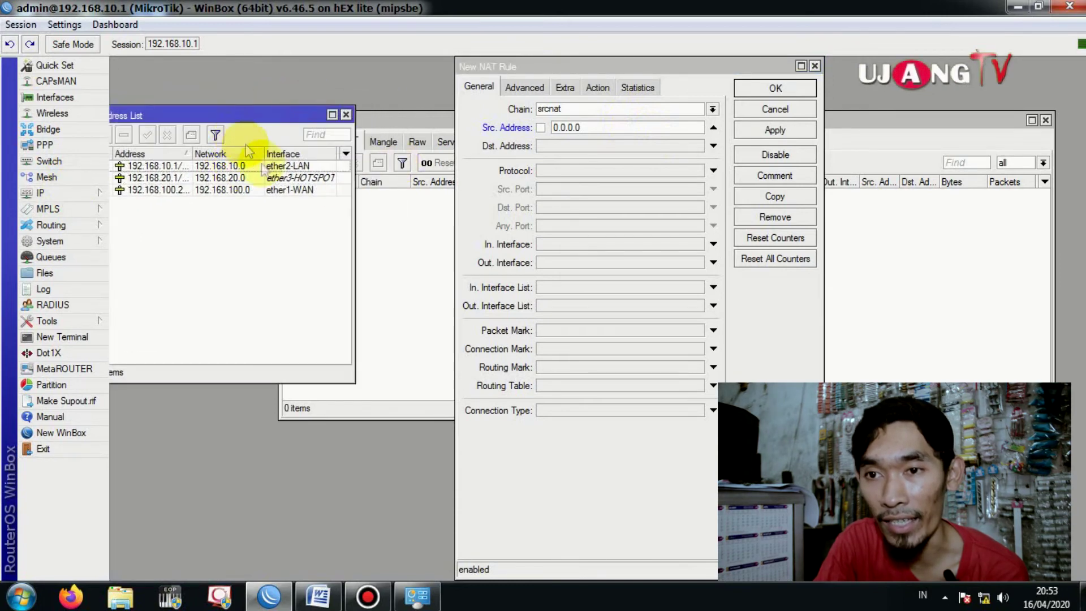
click(223, 166)
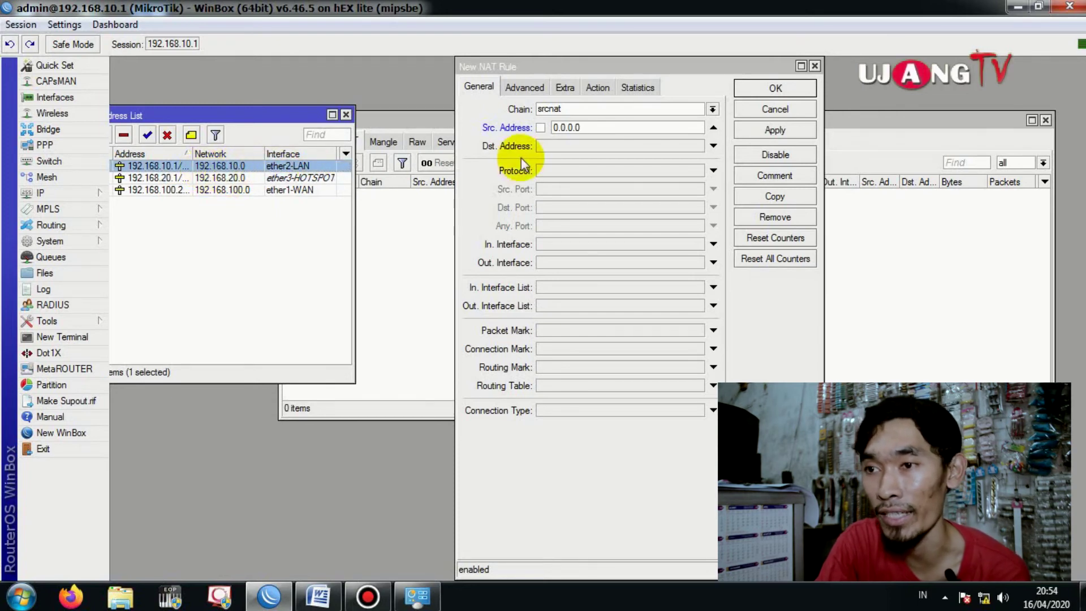
drag(599, 128, 556, 129)
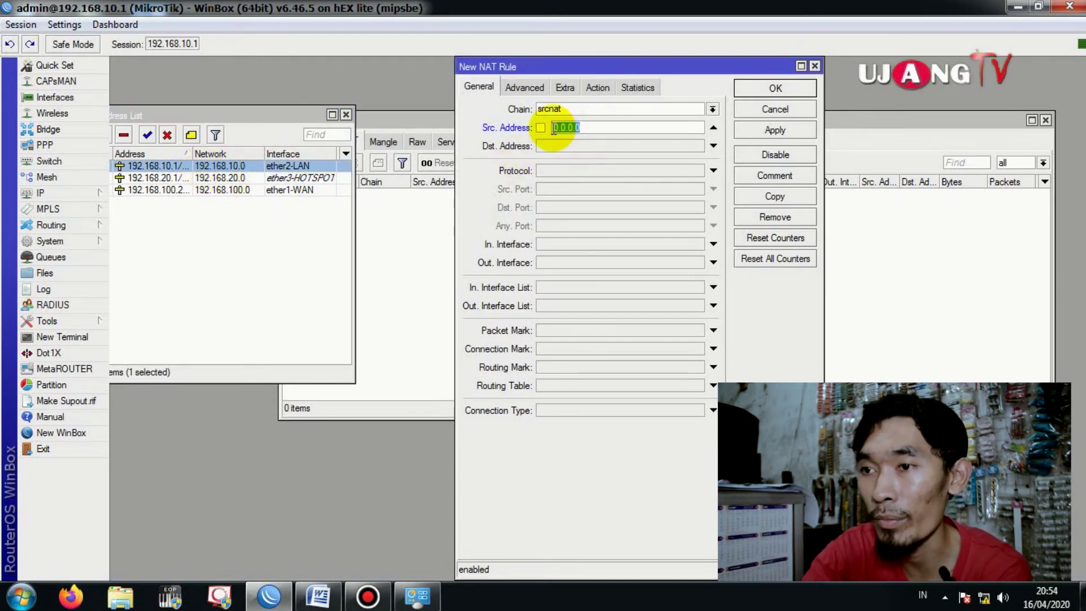
text(192.168)
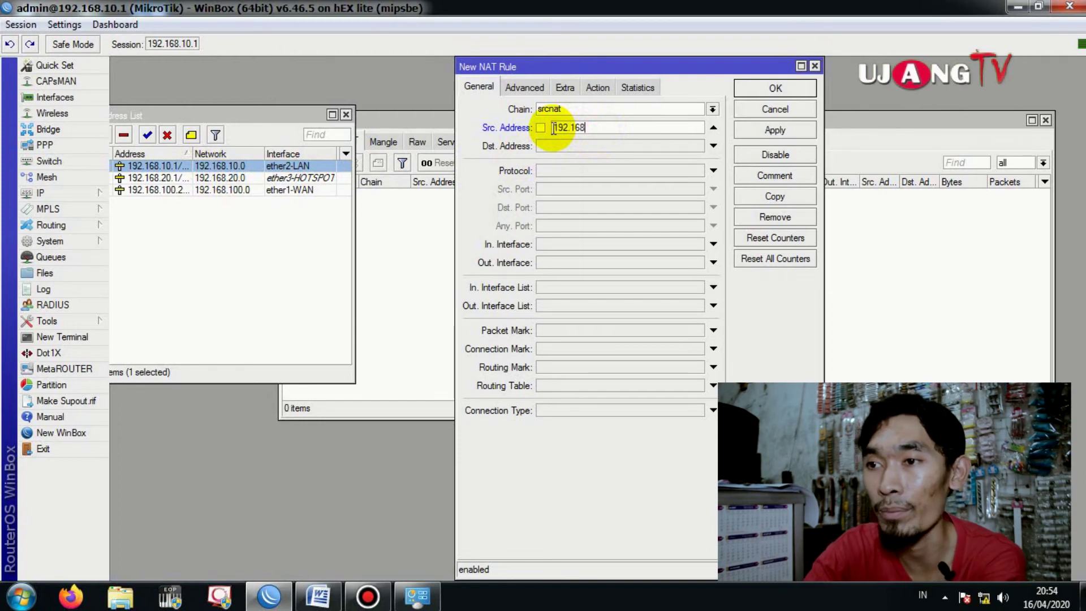
text(.10.1/24)
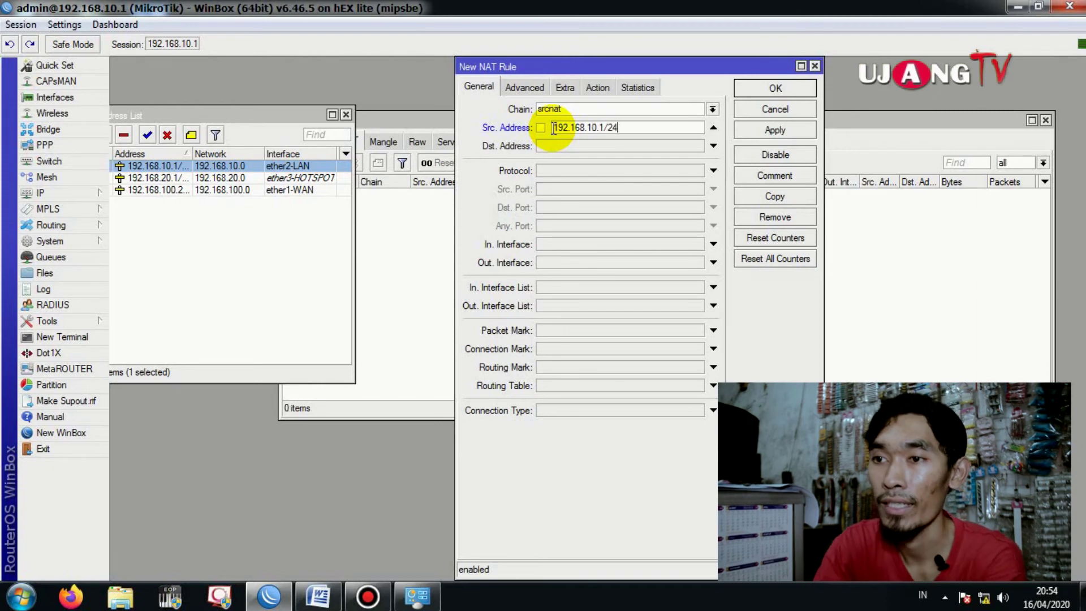
- Set the LAN NAT rule's action to masquerade and try to apply the rule
click(600, 88)
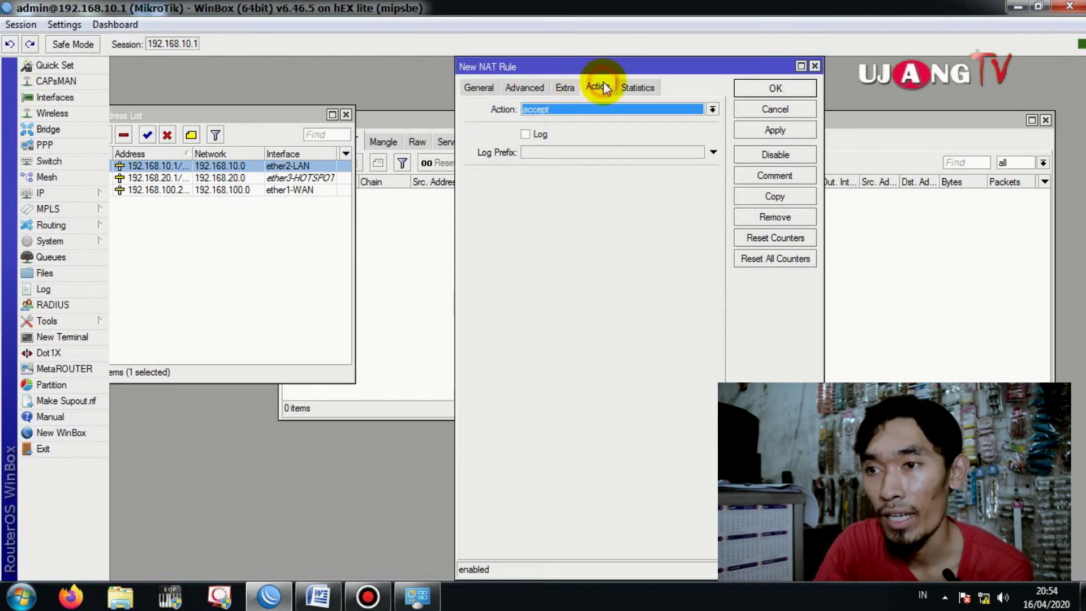
click(711, 109)
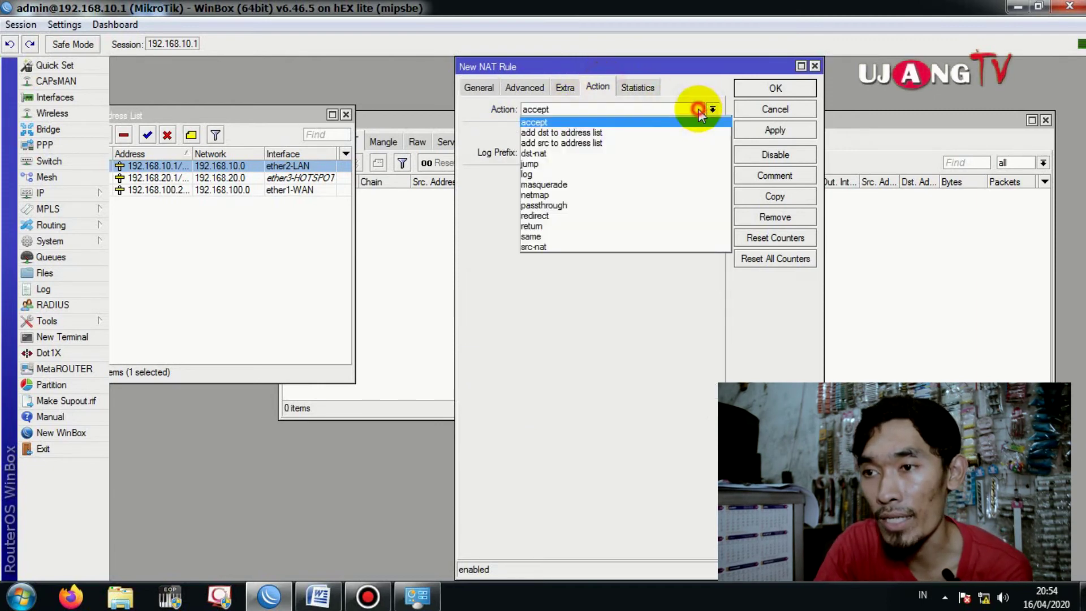
click(605, 184)
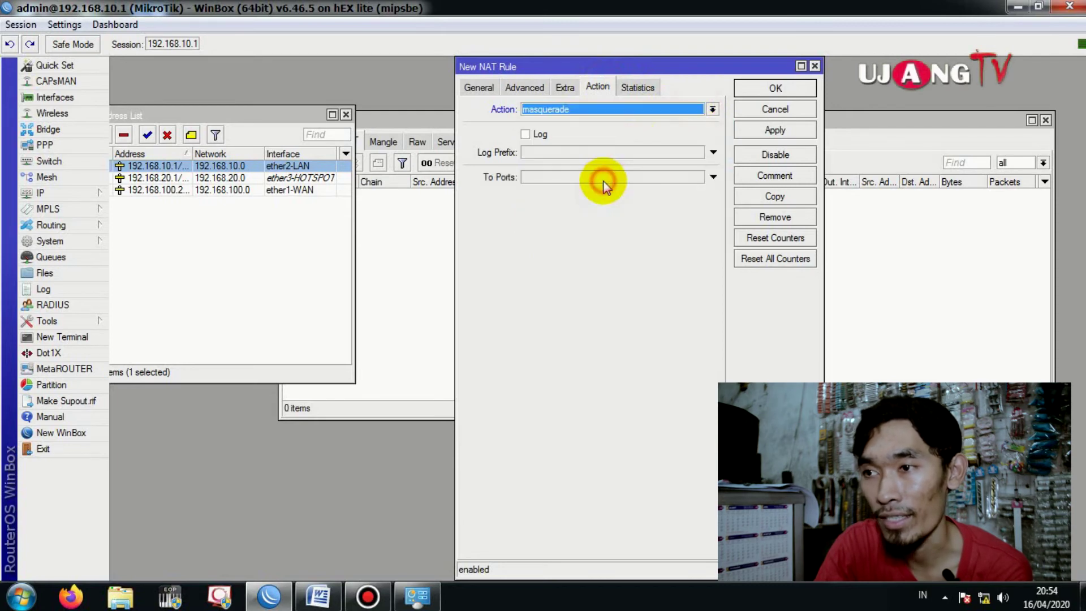
click(761, 132)
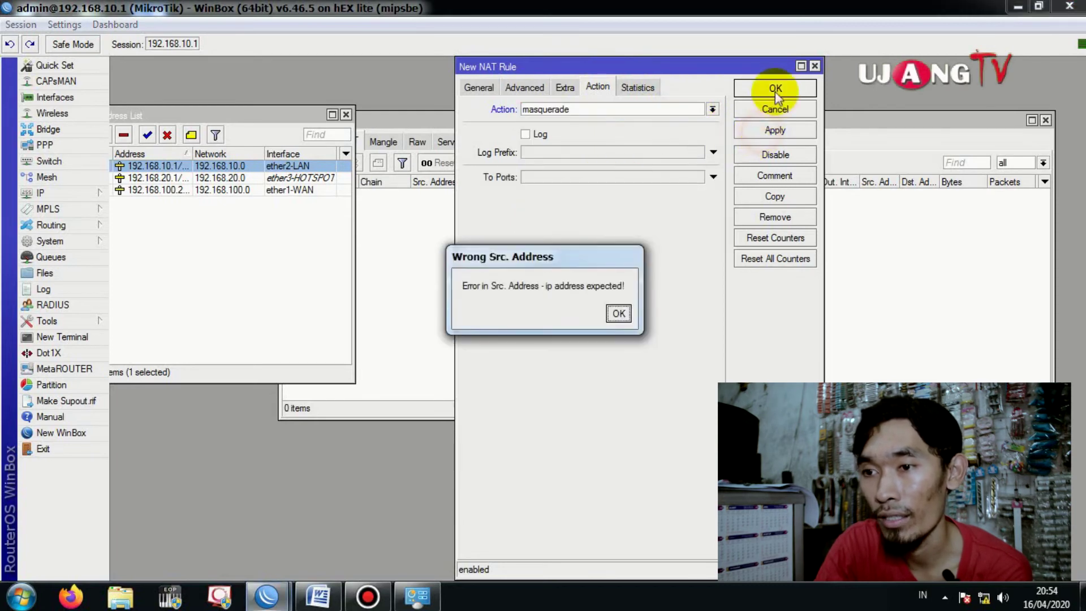
click(619, 314)
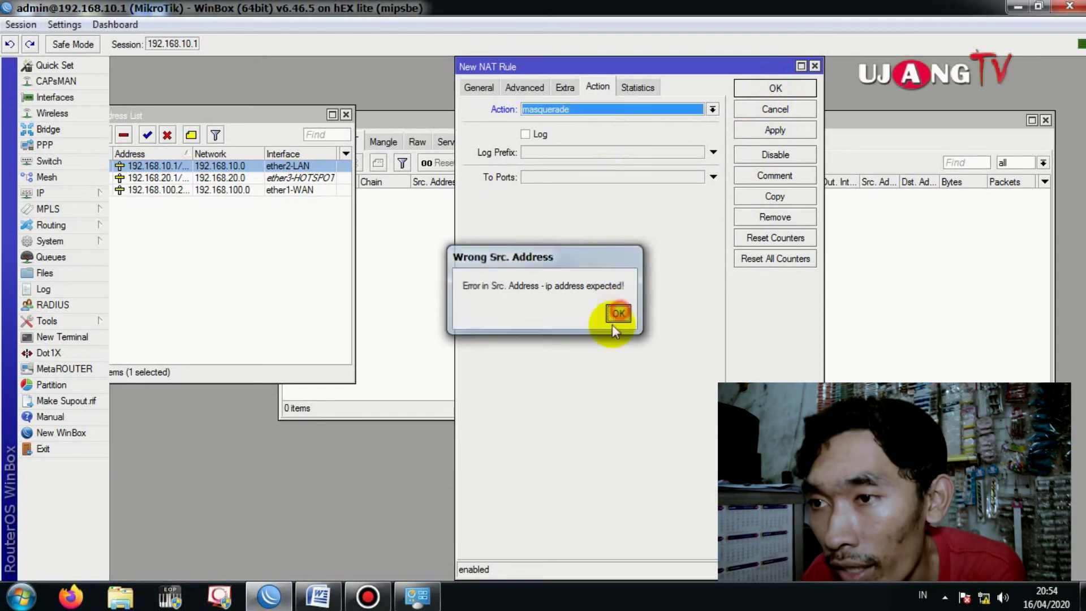
- Correct the NAT rule's source address to 192.168.10.0/24 and save the rule
click(480, 87)
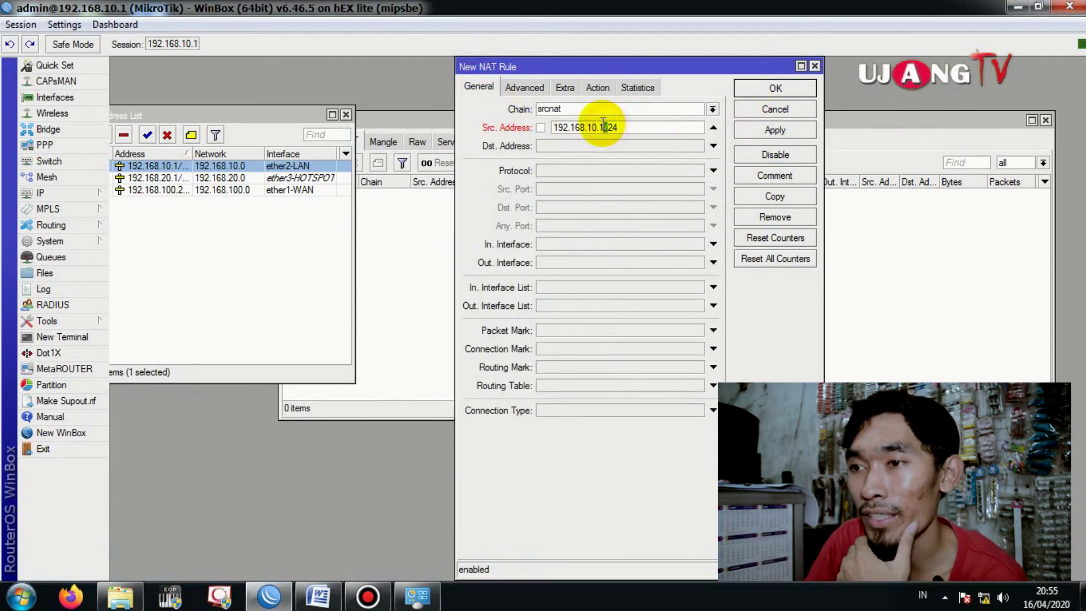
double_click(605, 127)
click(604, 127)
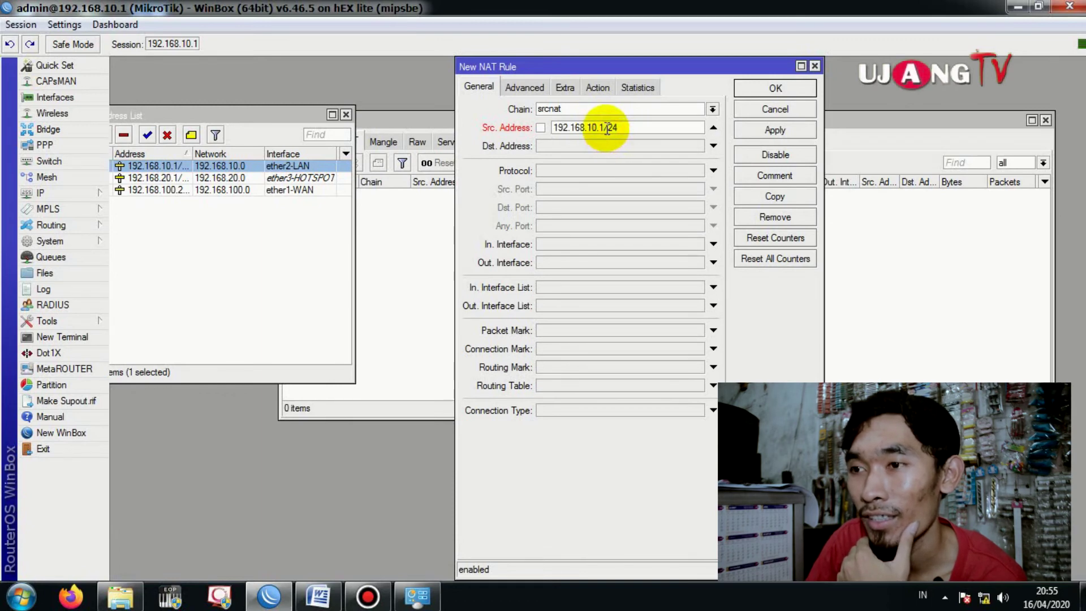
text(0)
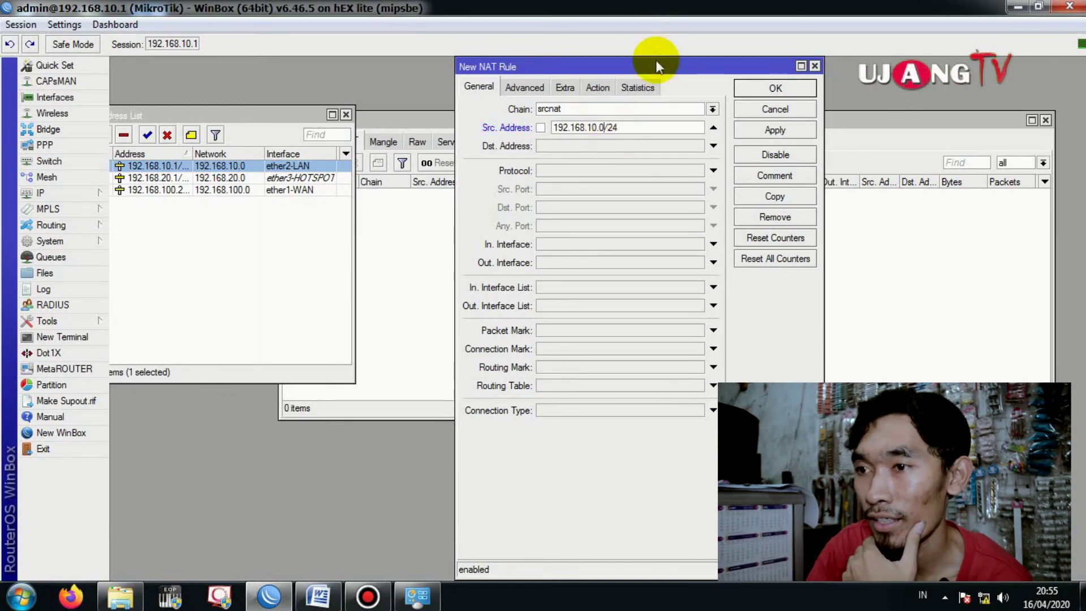
click(772, 131)
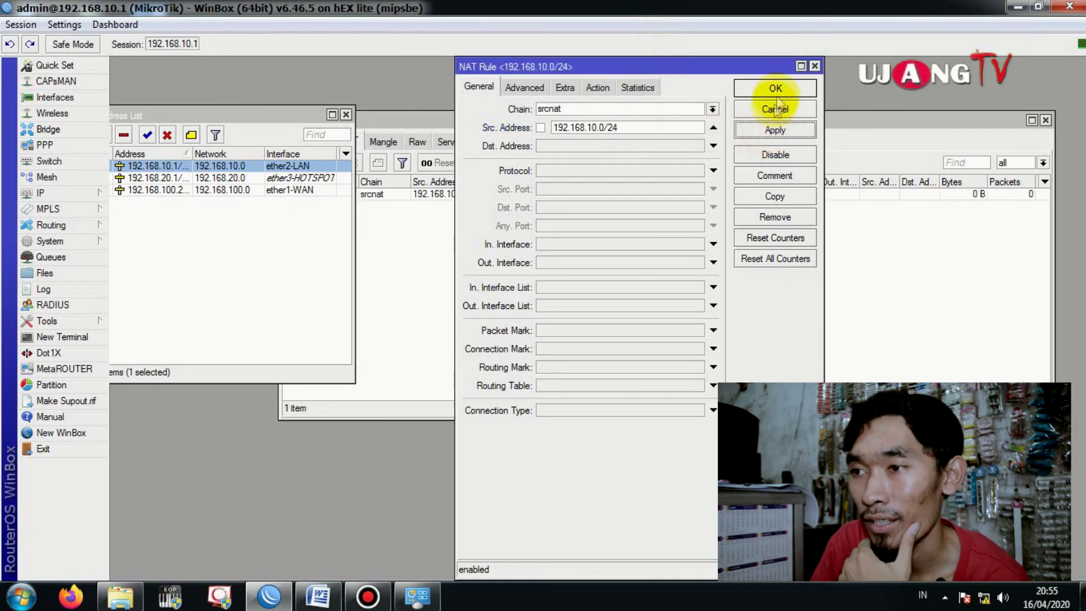
click(777, 87)
- Start a second NAT rule on the srcnat chain with source address 192.168.20.0/24 for the hotspot network
drag(409, 121, 488, 167)
drag(403, 159, 400, 129)
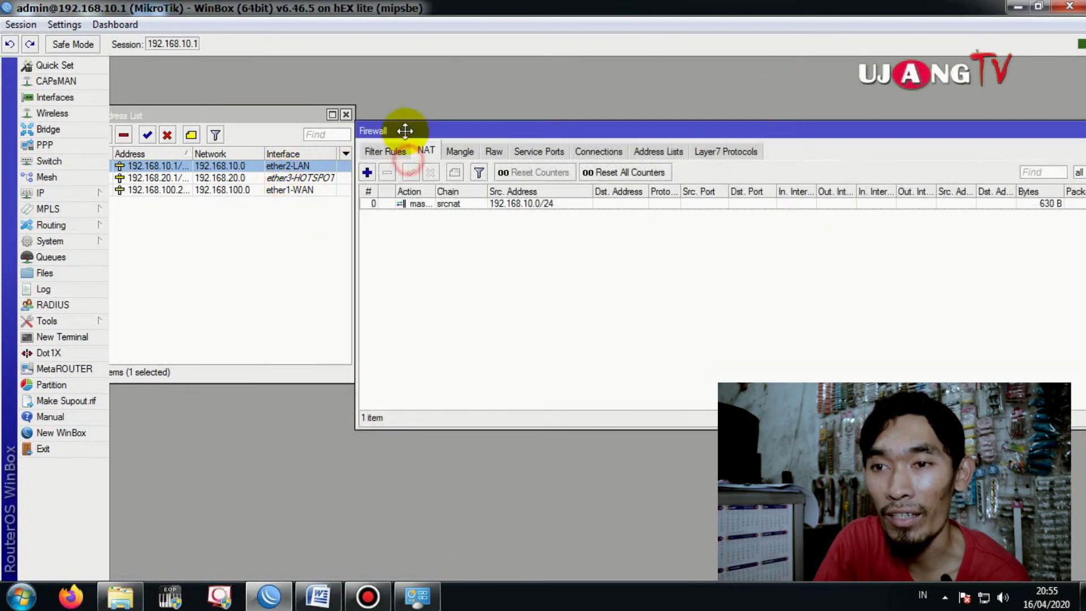
click(367, 171)
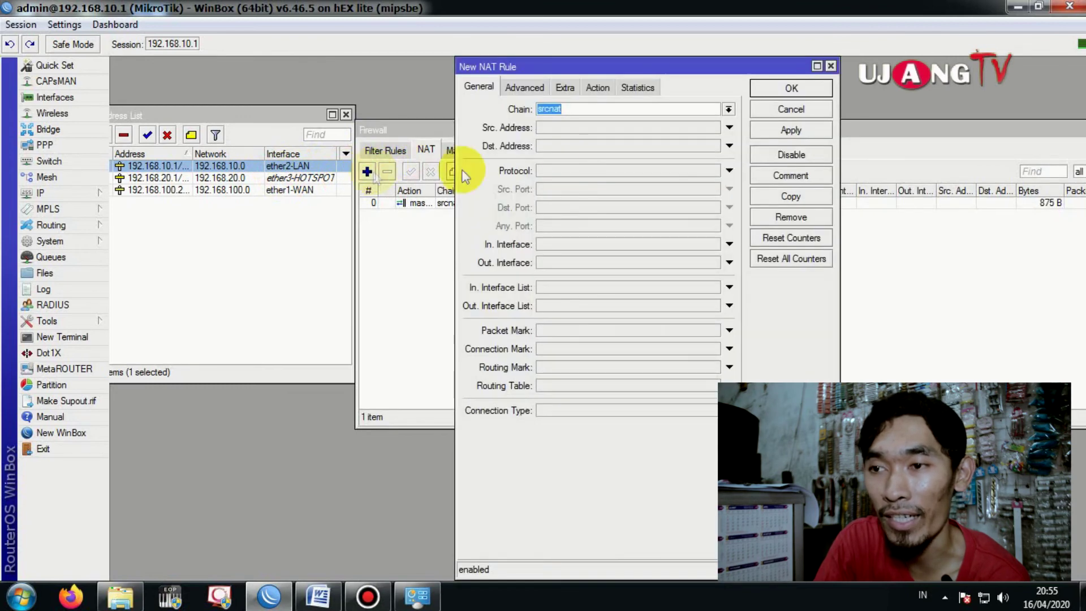
click(586, 127)
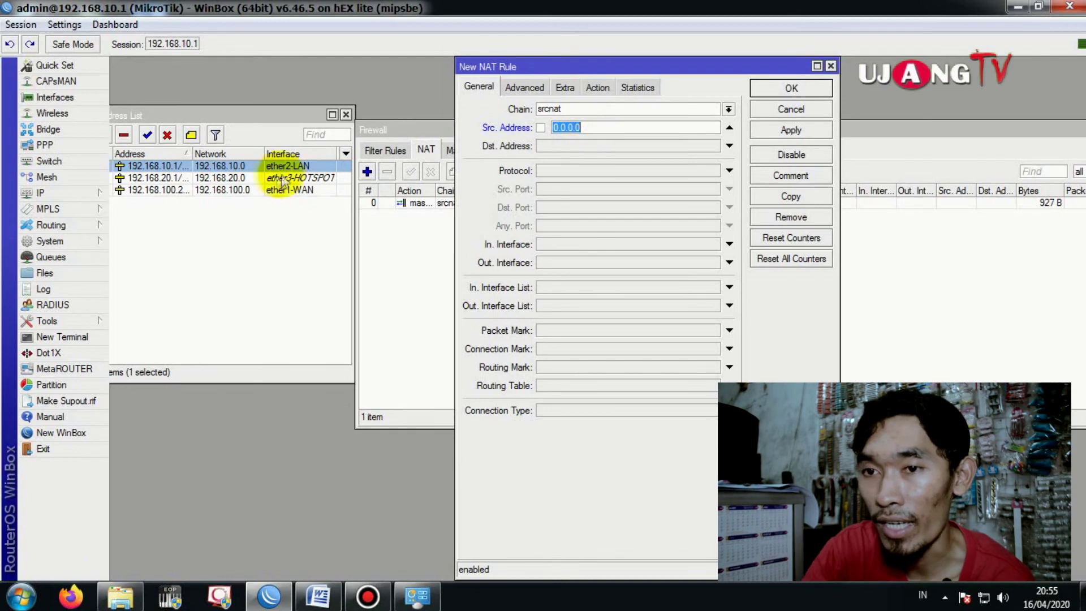
text(192.168)
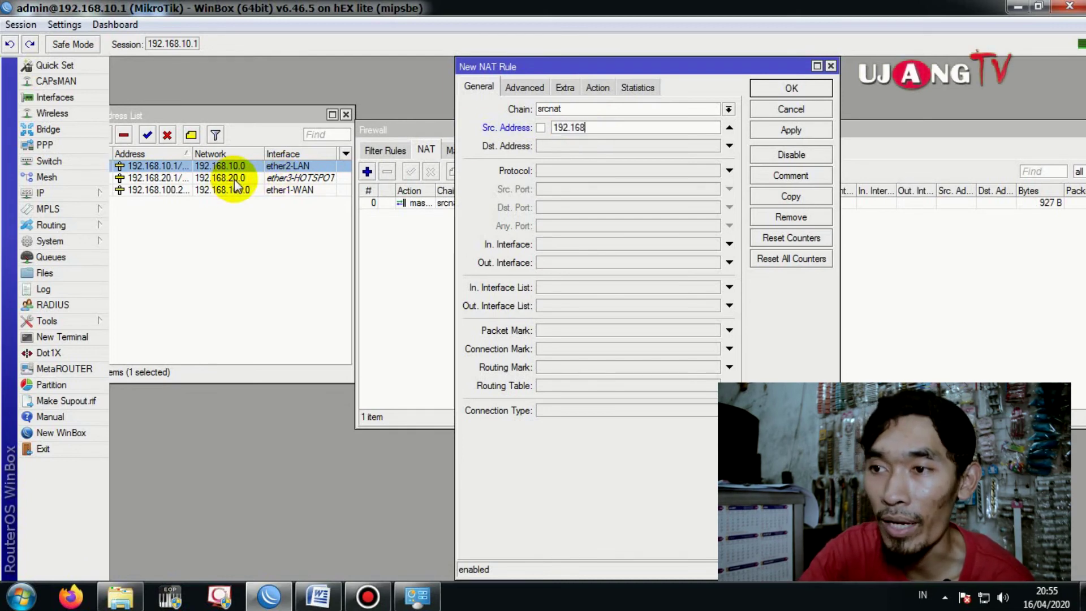
text(.20.0/24)
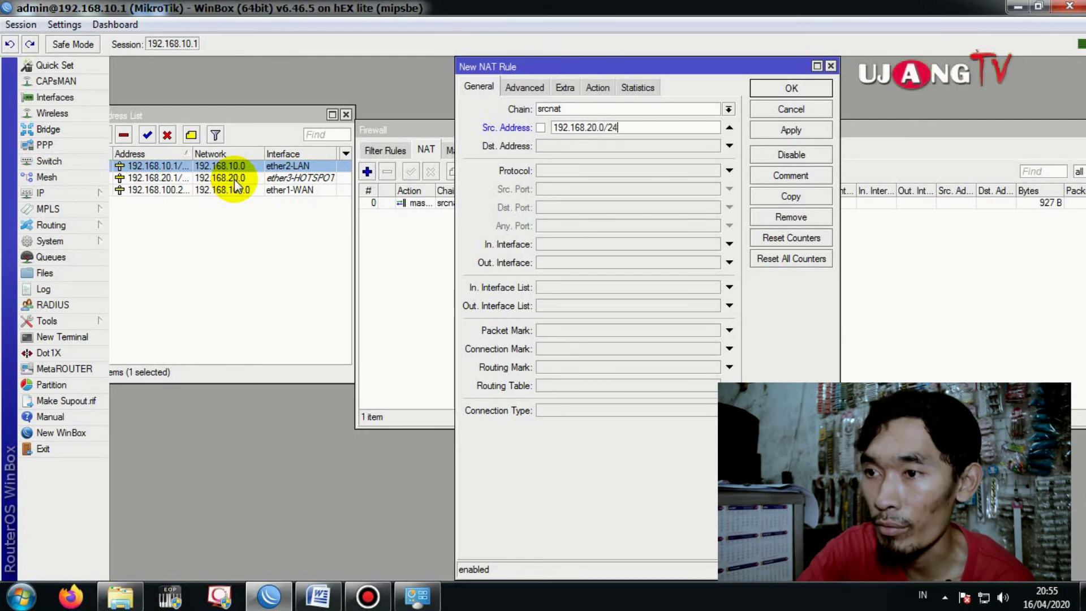
- Set the hotspot NAT rule's action to masquerade and save the rule
click(598, 87)
click(614, 108)
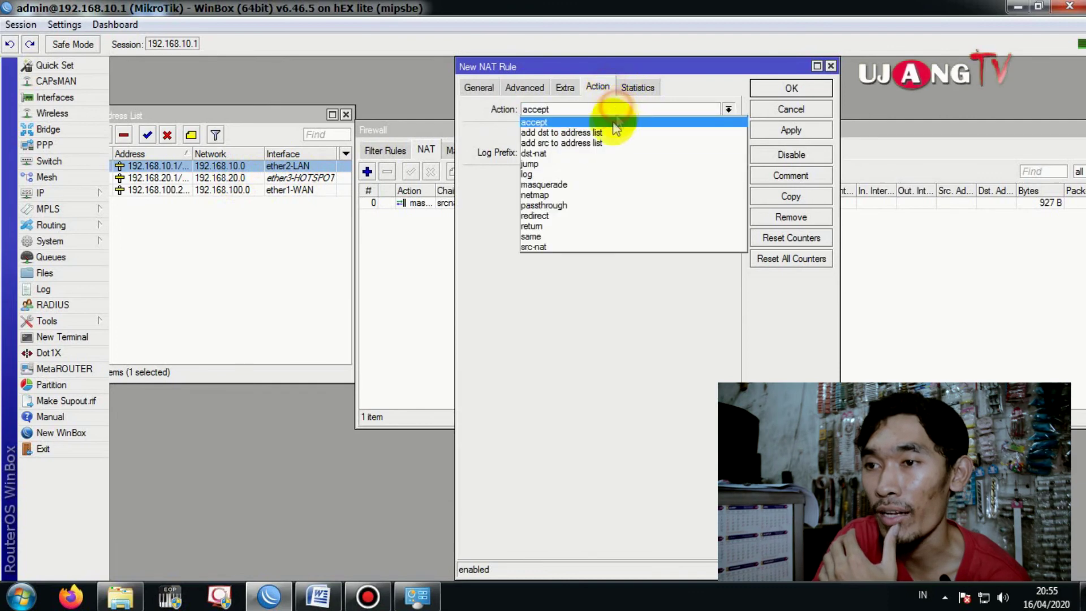
click(581, 183)
click(806, 130)
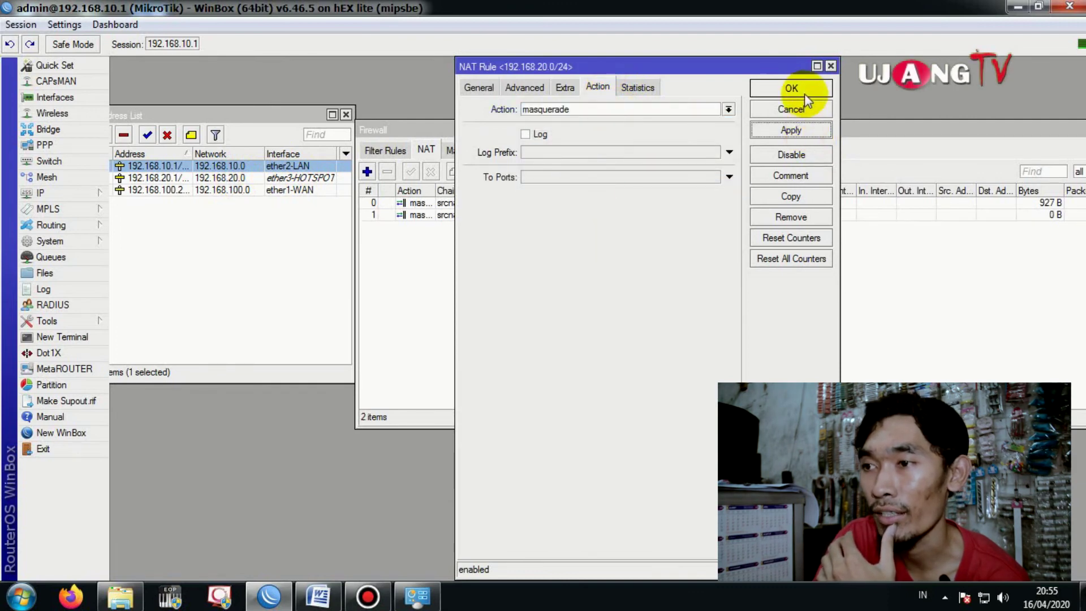
click(794, 89)
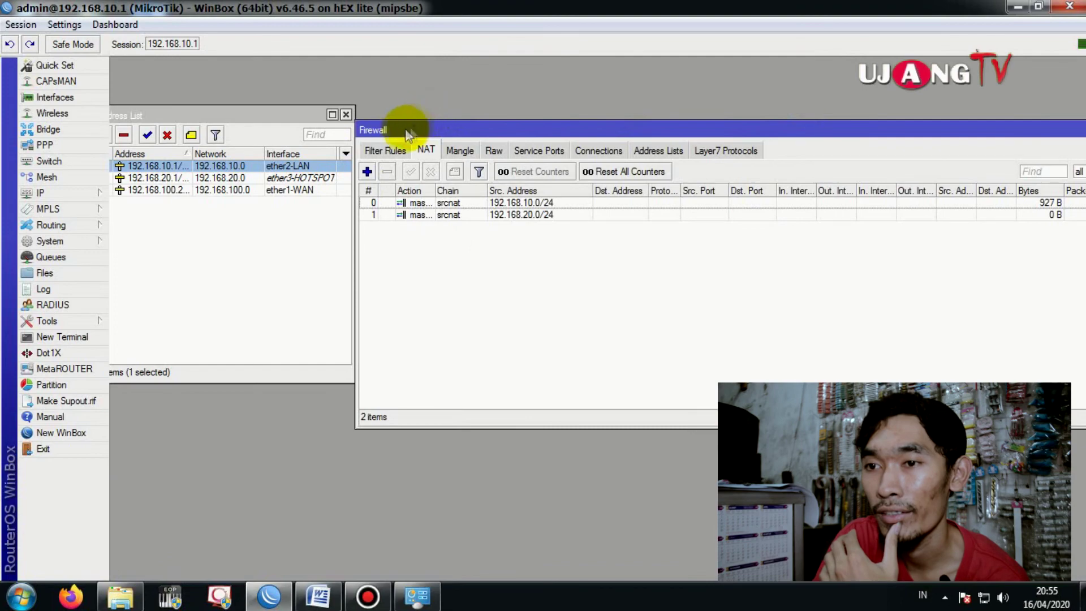
- Close the firewall rules and the IP address list
drag(515, 136, 427, 115)
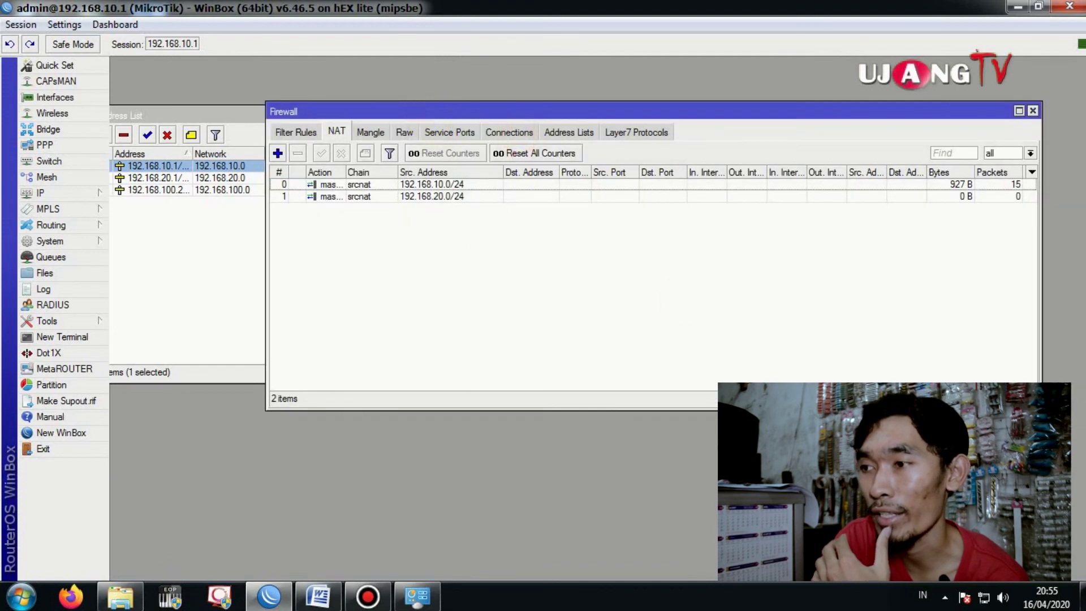
click(1033, 111)
click(345, 114)
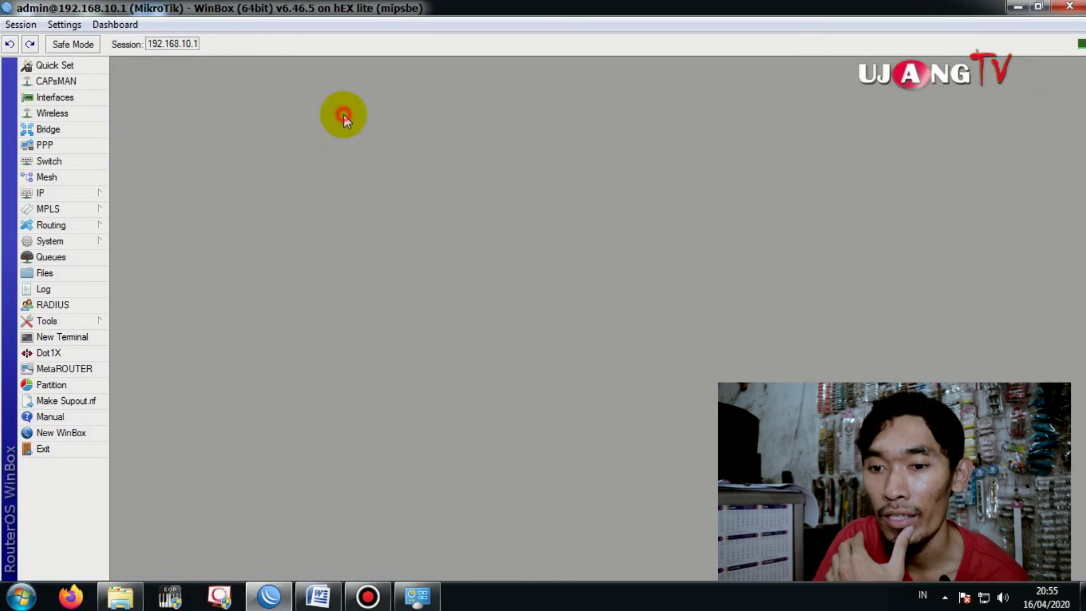
- Ping google.com from a Windows command prompt to test the internet connection, and close the prompt
click(19, 599)
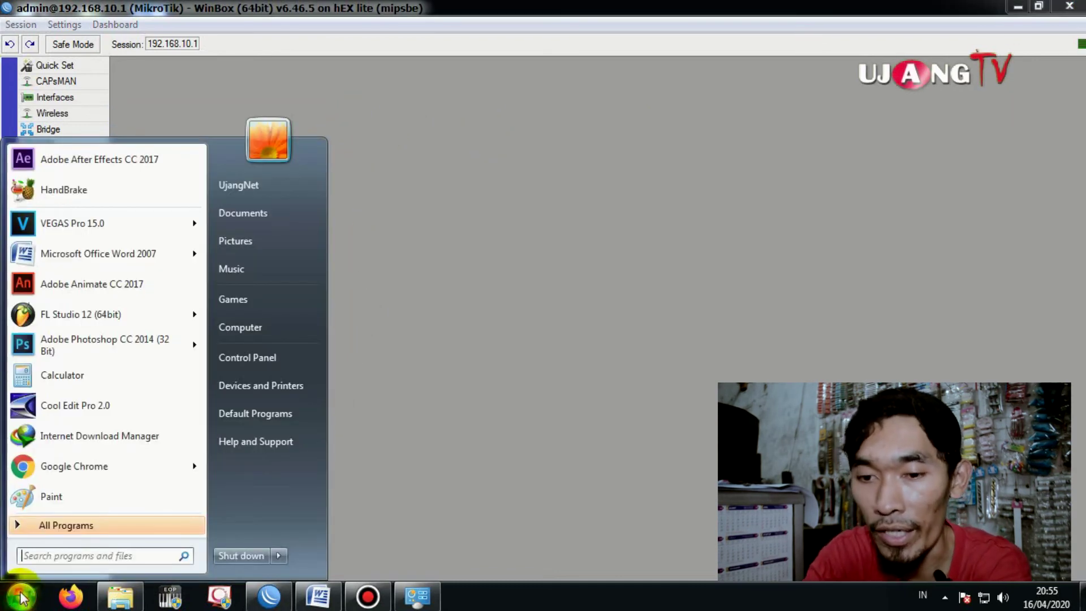
text(cmd)
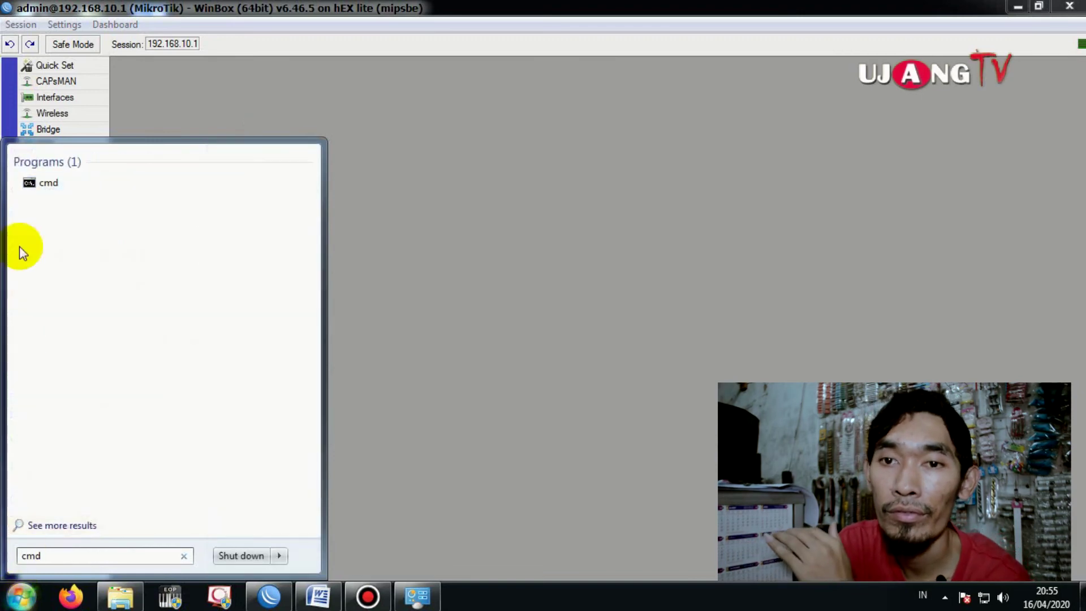
click(51, 184)
text(ping)
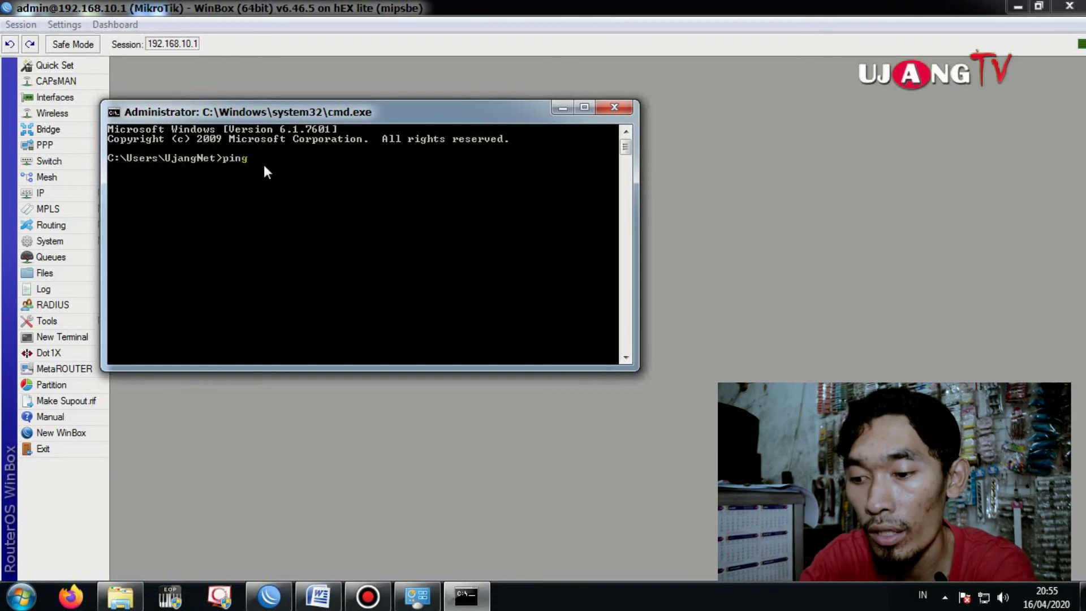
text( google.com)
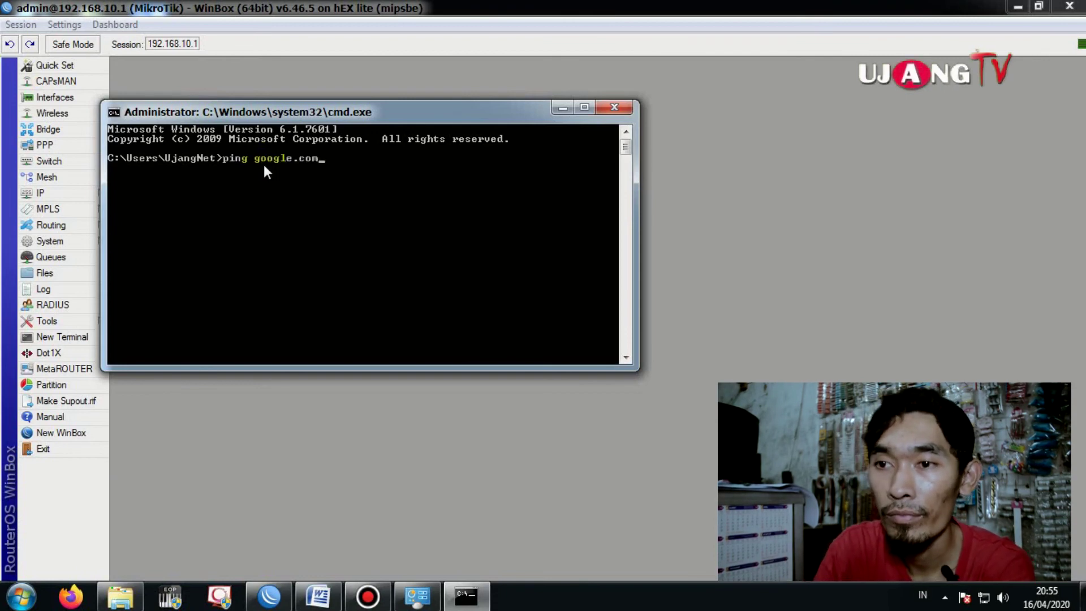
key(Return)
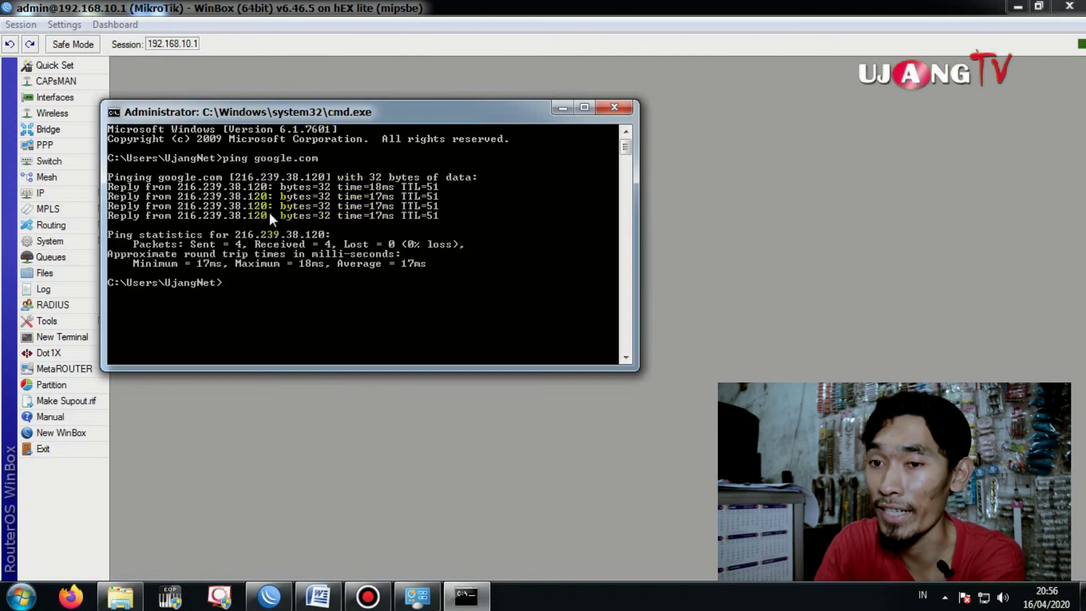
click(616, 106)
- Switch to Firefox and open YouTube in a new tab to test web browsing
click(71, 595)
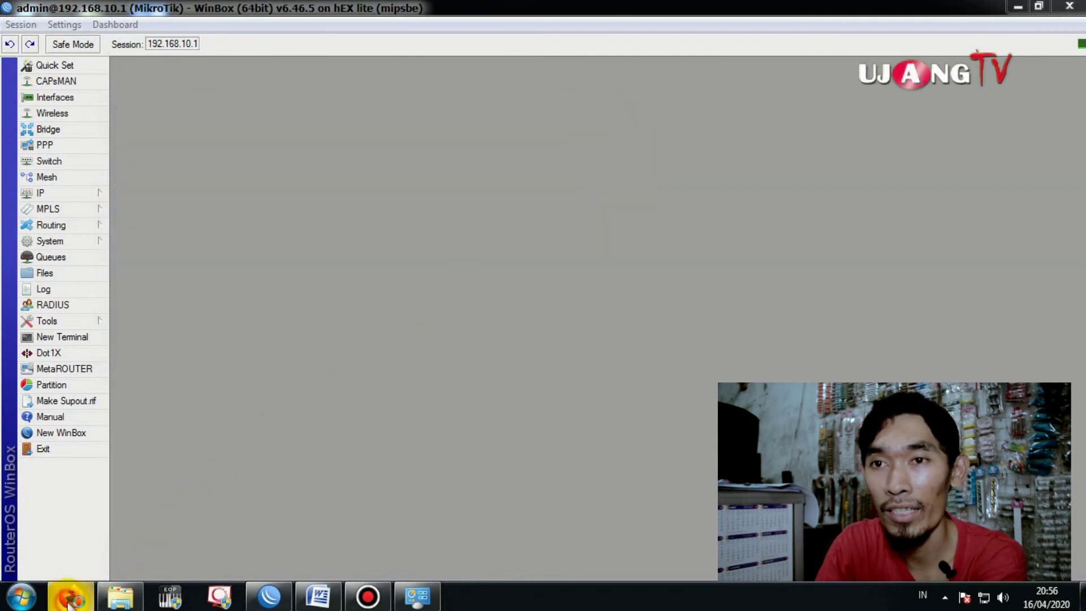
click(205, 13)
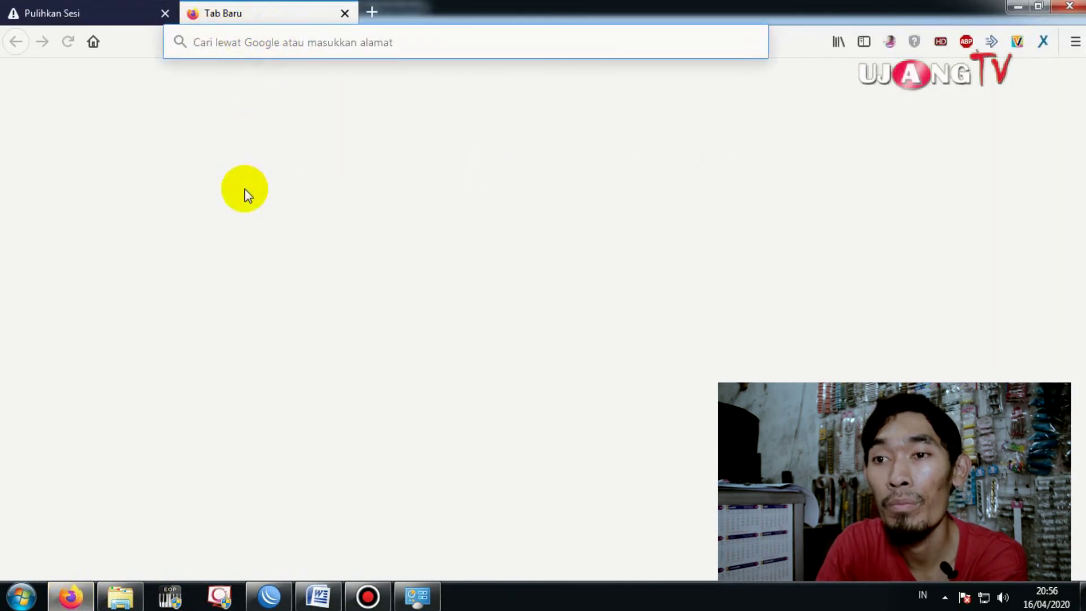
click(229, 214)
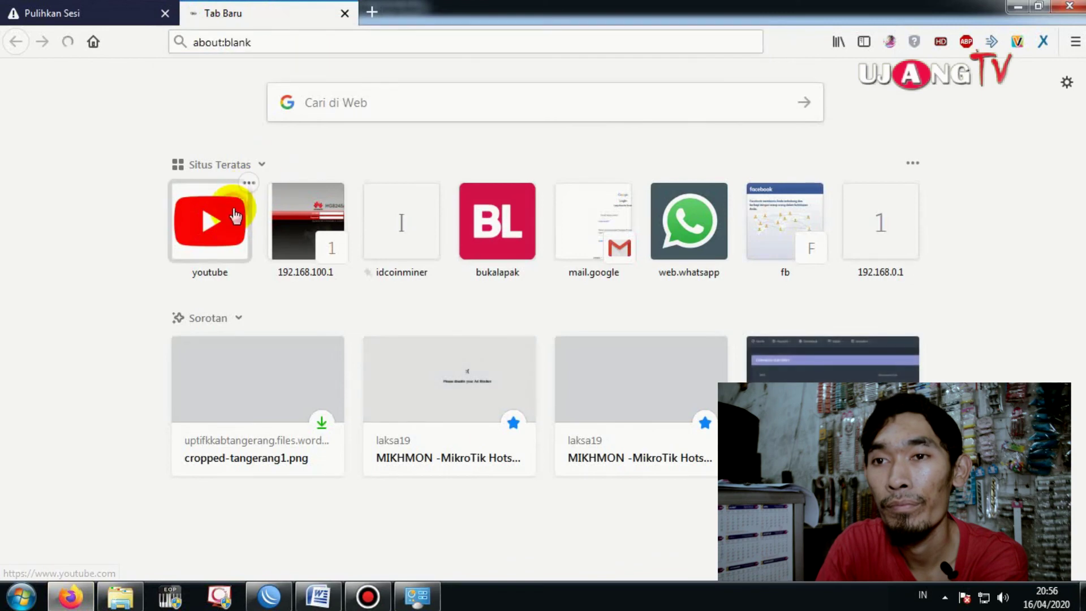